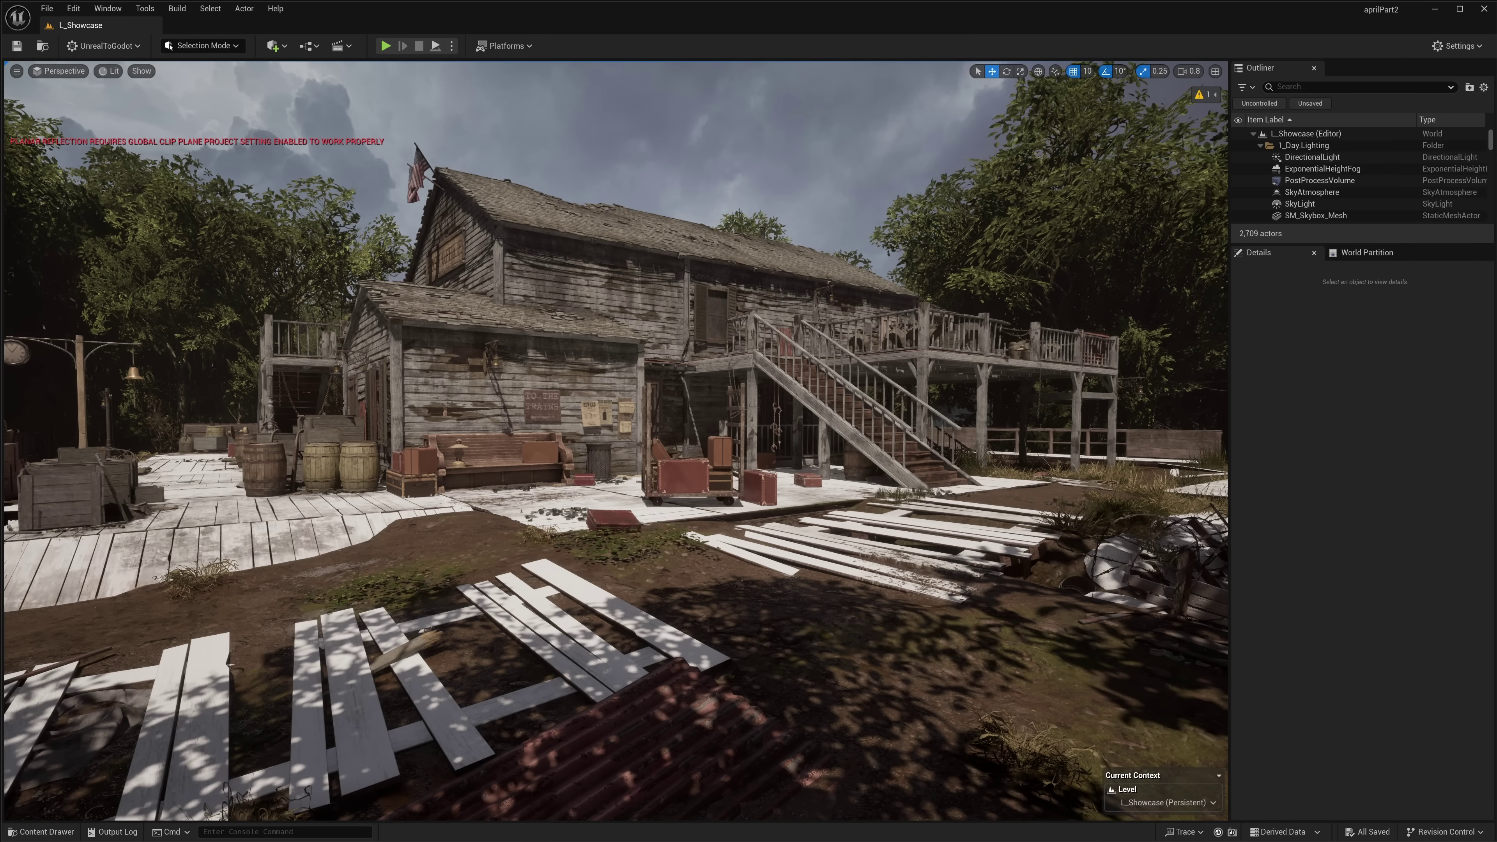
Step: Explore the L_Showcase level from the post office building out to the General Office gate
right_click_drag(1056, 189, 1082, 189)
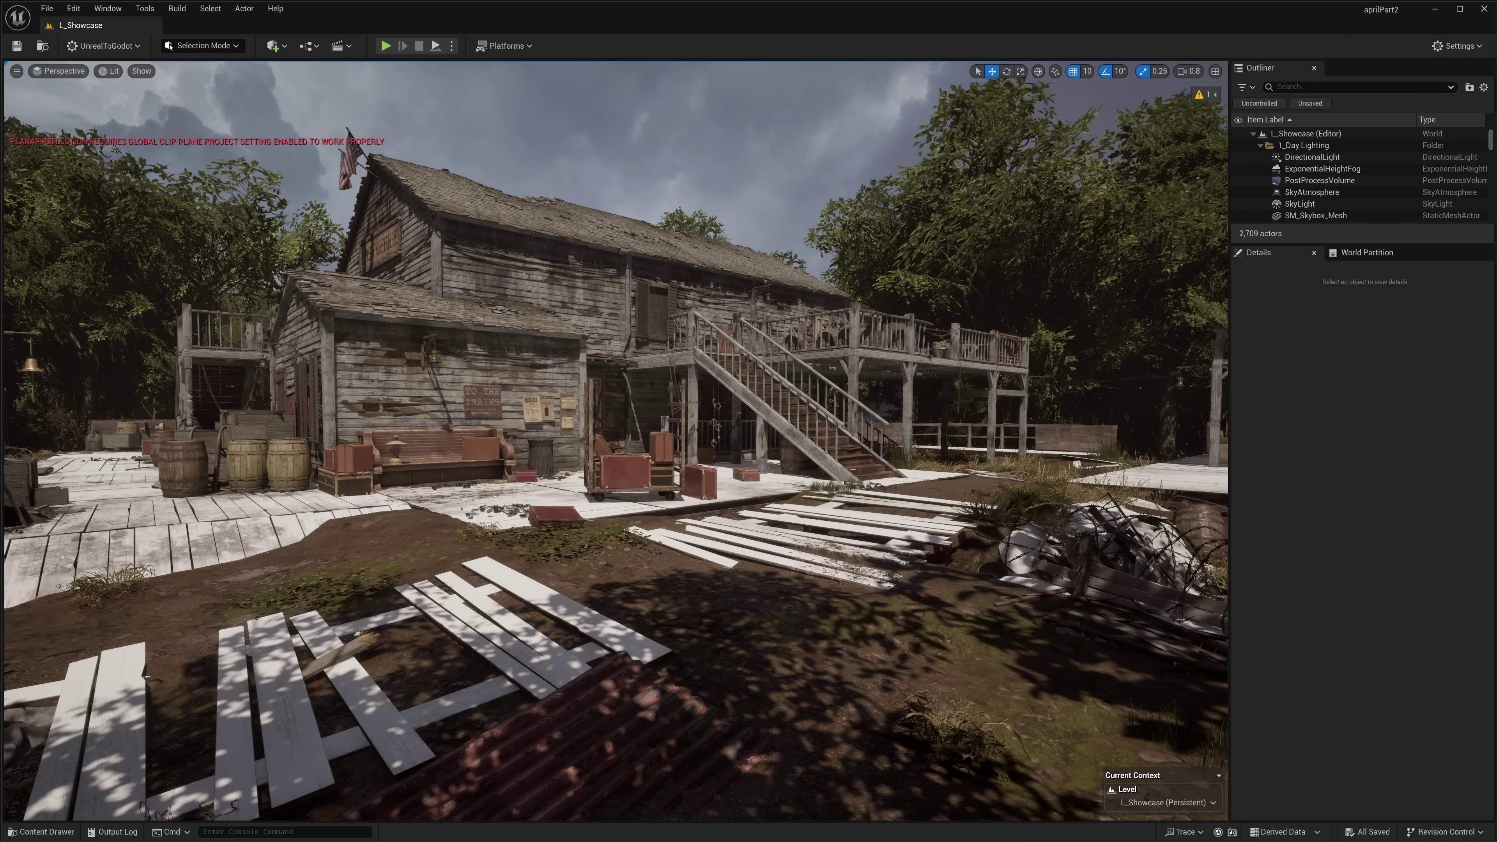
right_click_drag(616, 441, 566, 442)
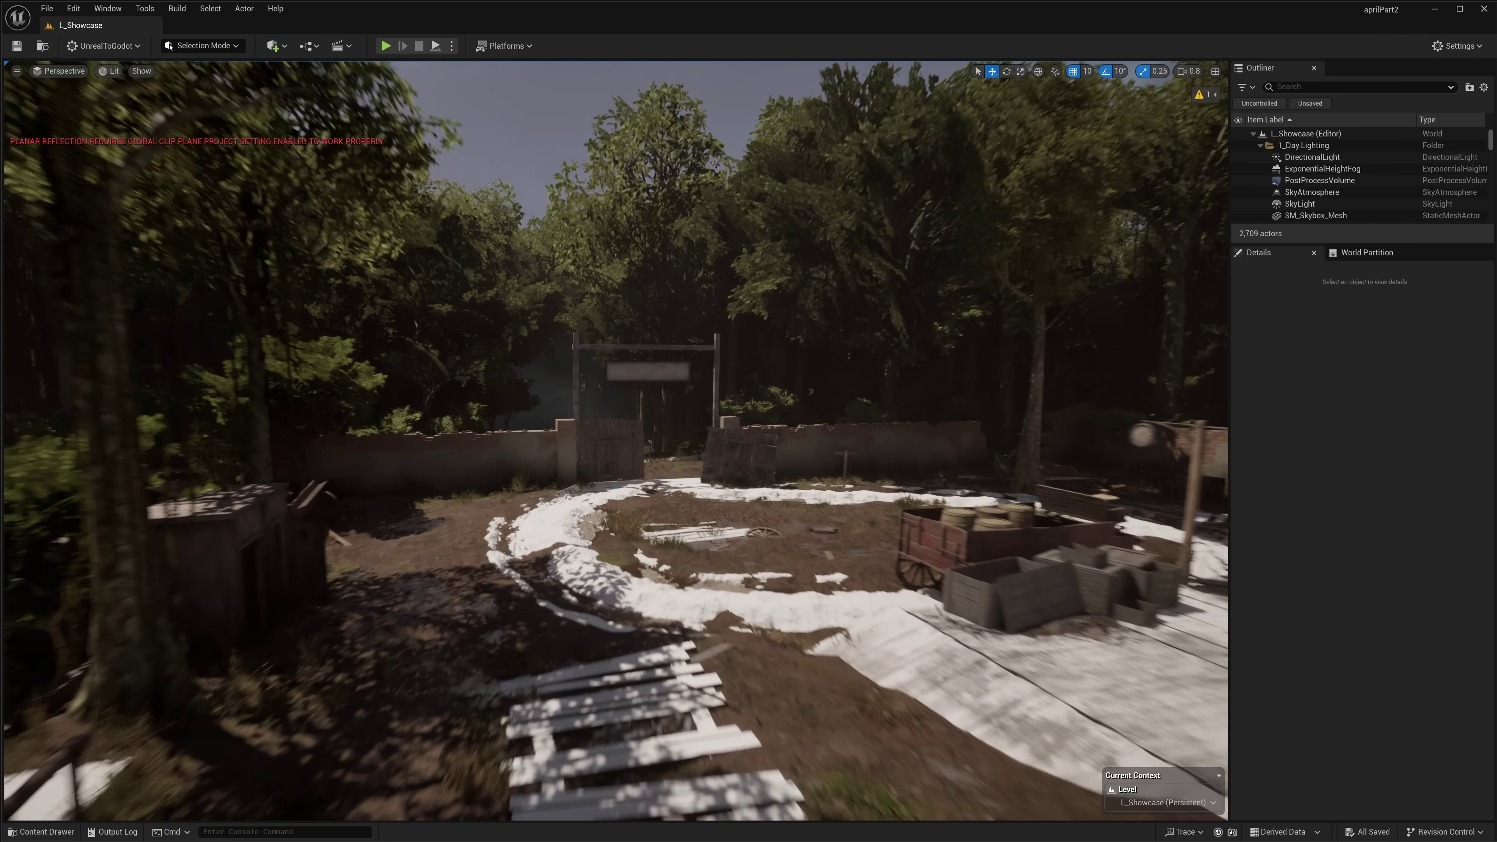
key("w")
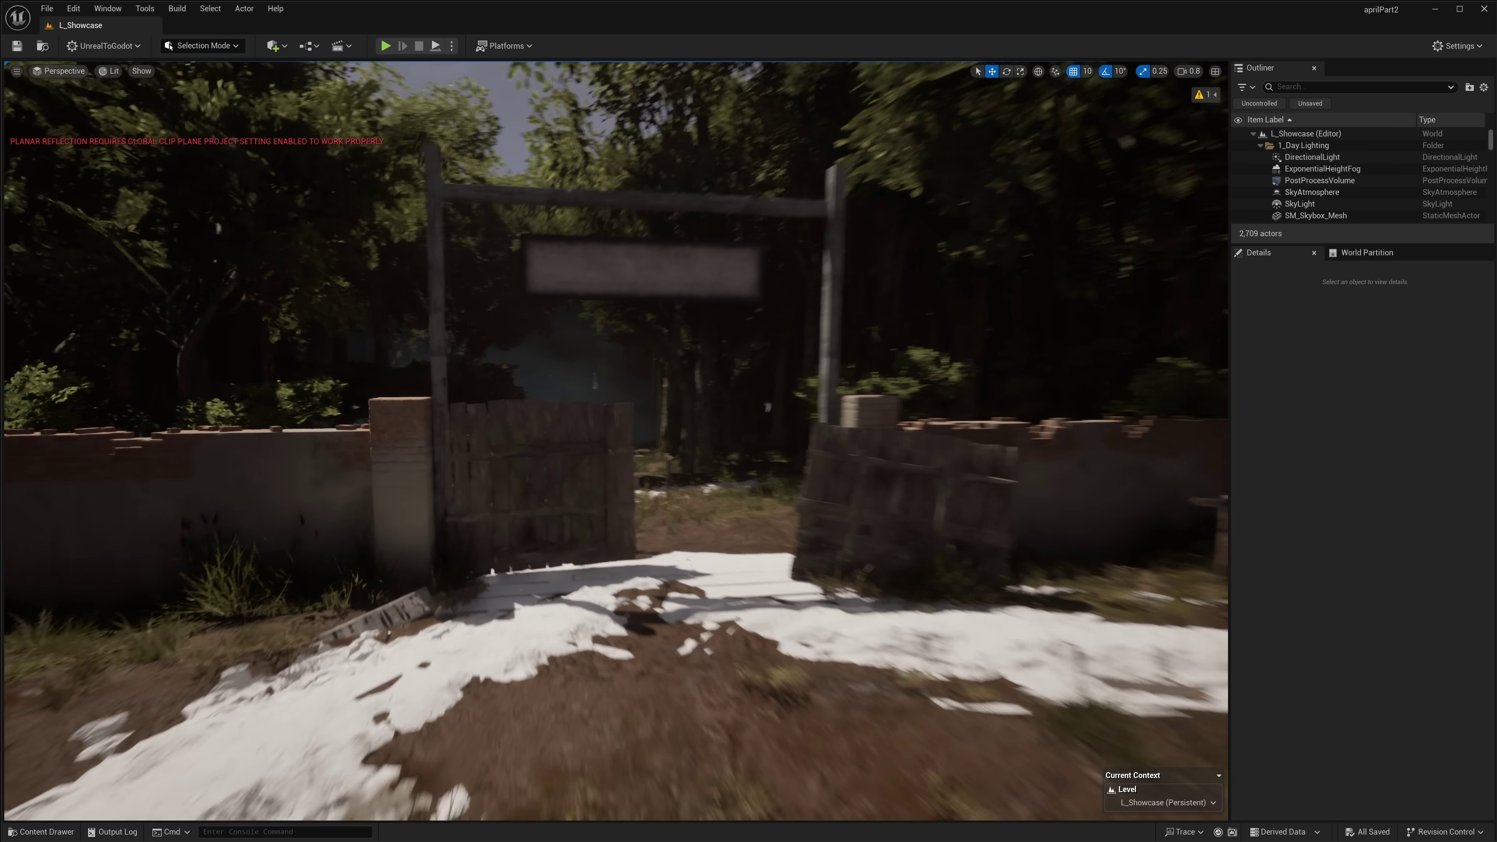
key("w")
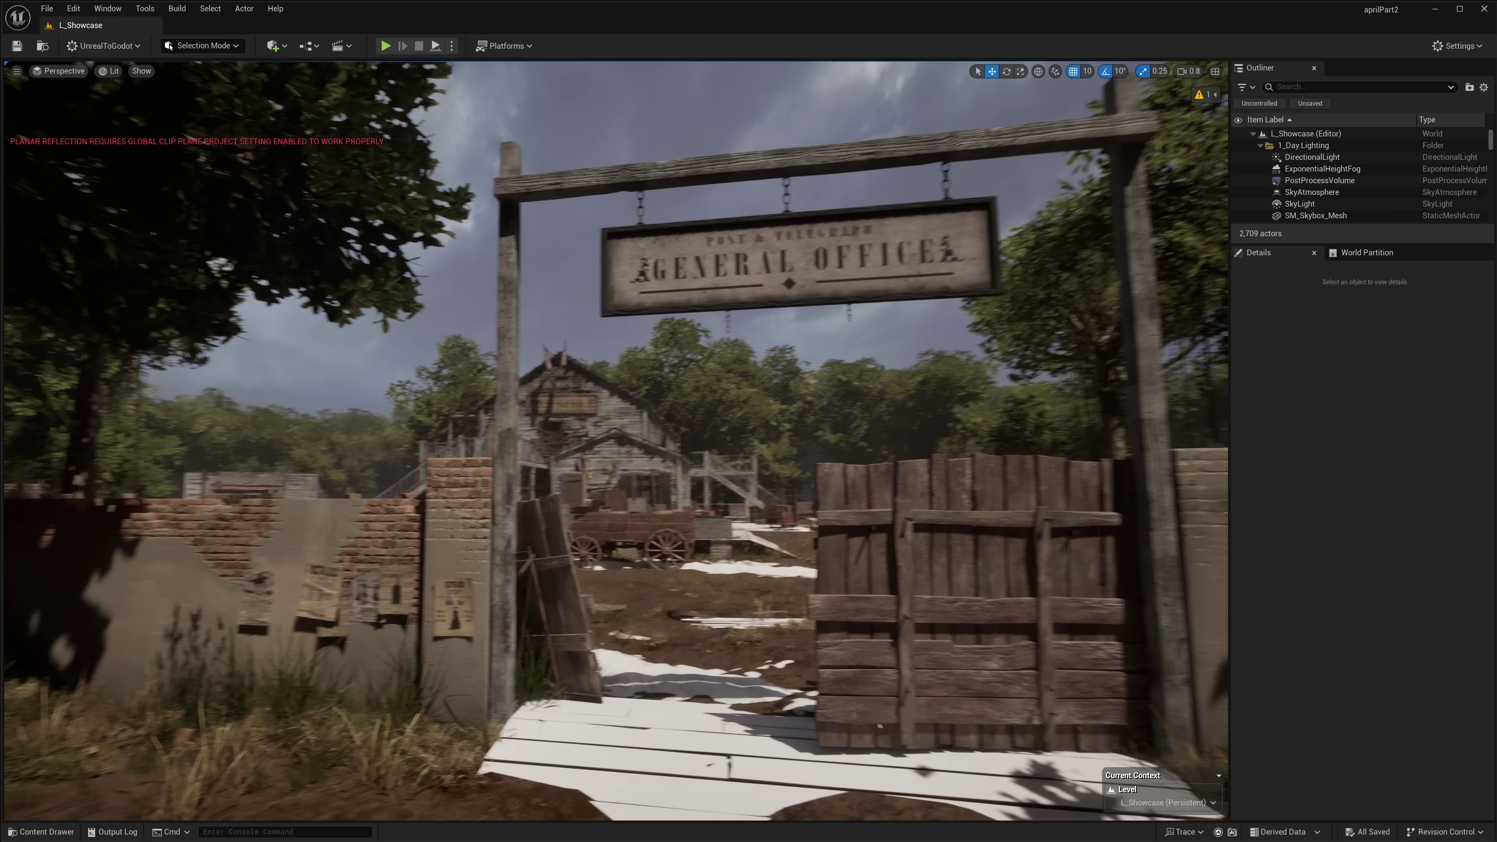
right_click_drag(617, 441, 664, 433)
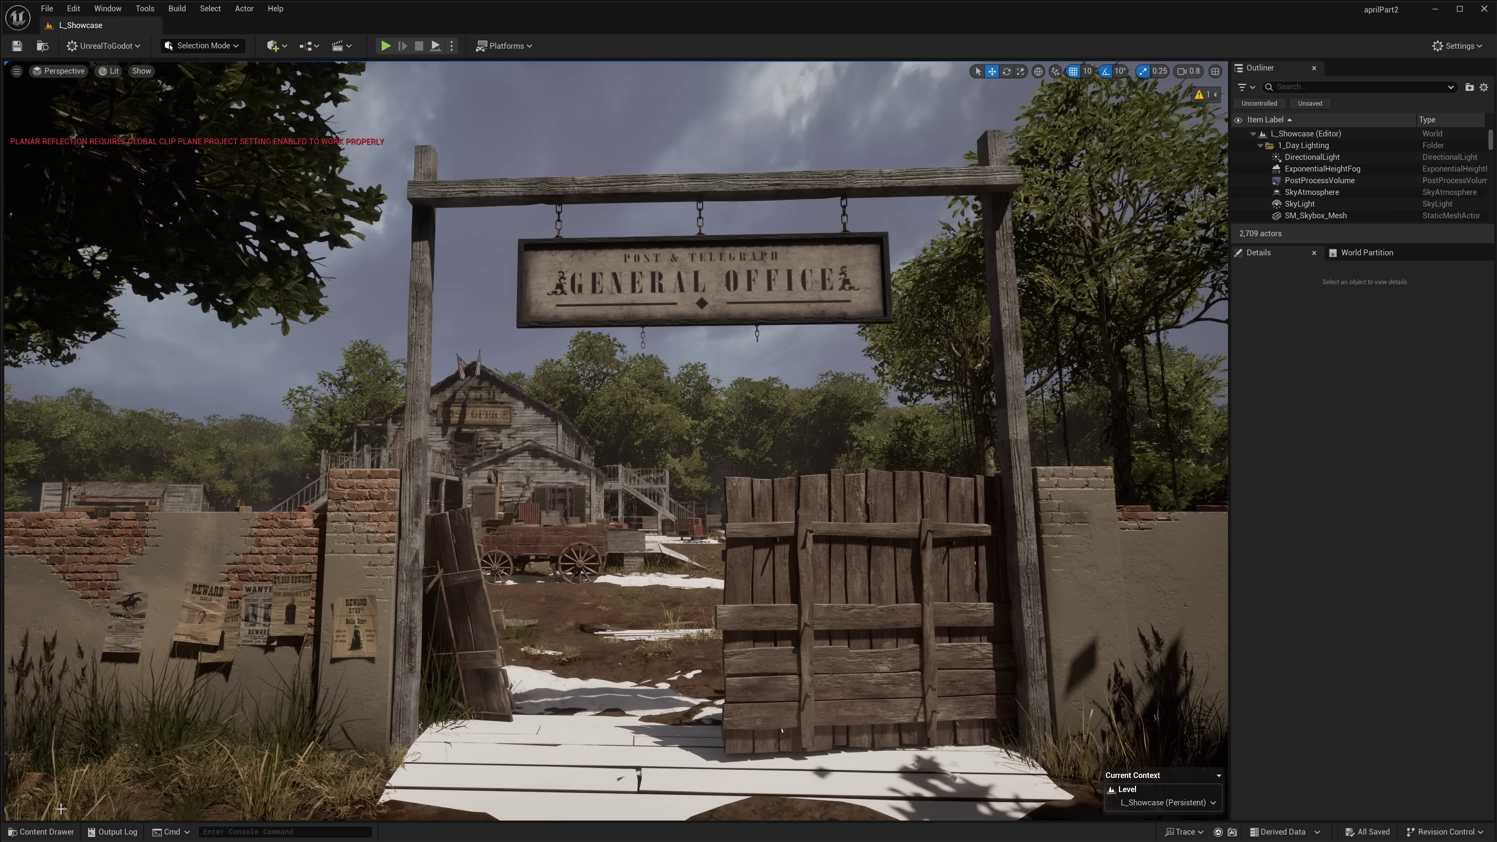
Step: Open the L_Overview level from the 1850sPostOffice Levels folder and dismiss the message log
left_click(48, 832)
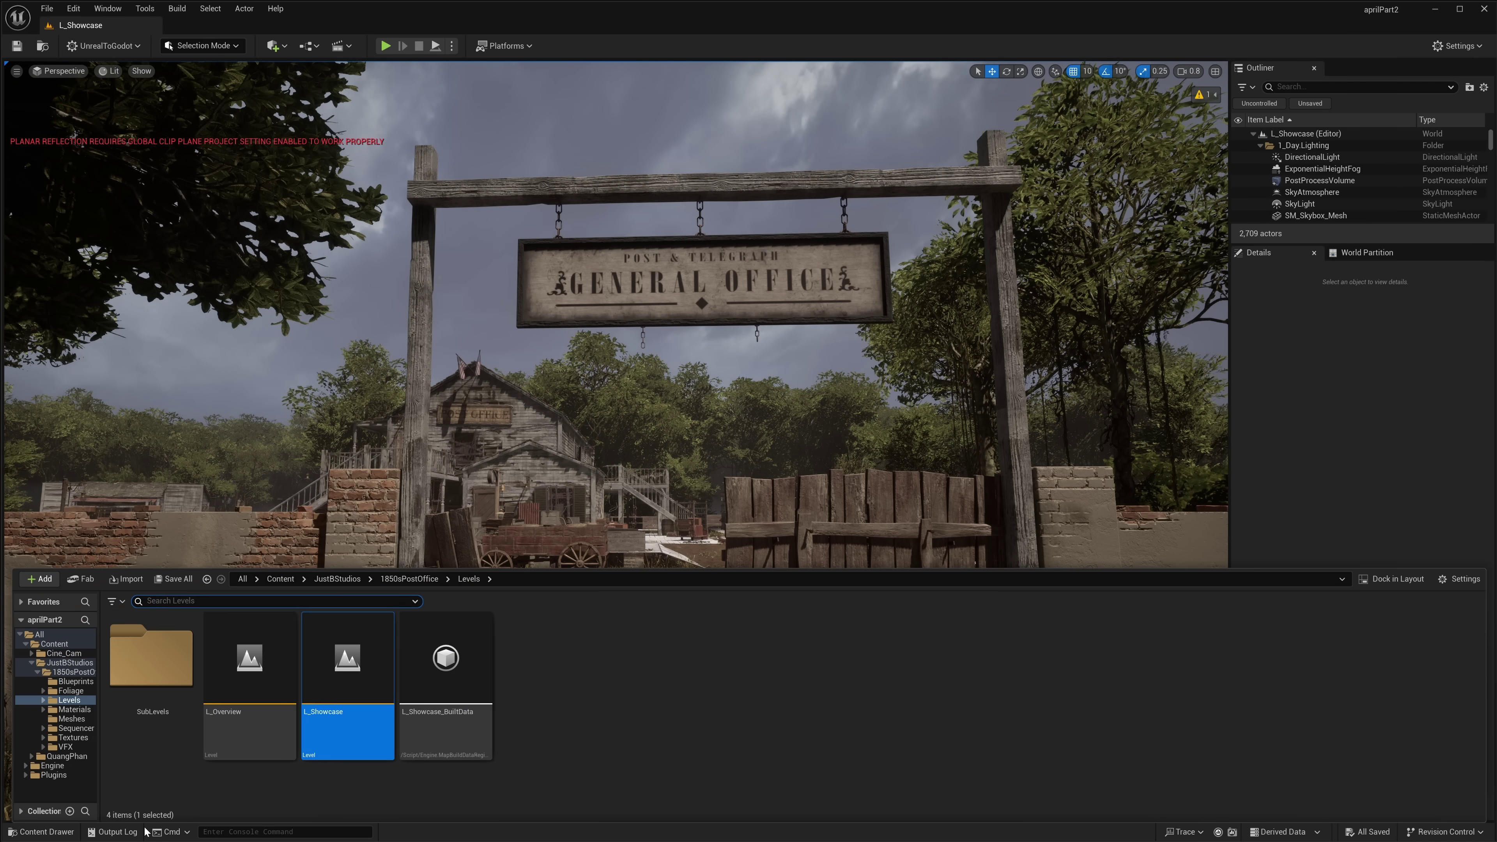
double_click(236, 654)
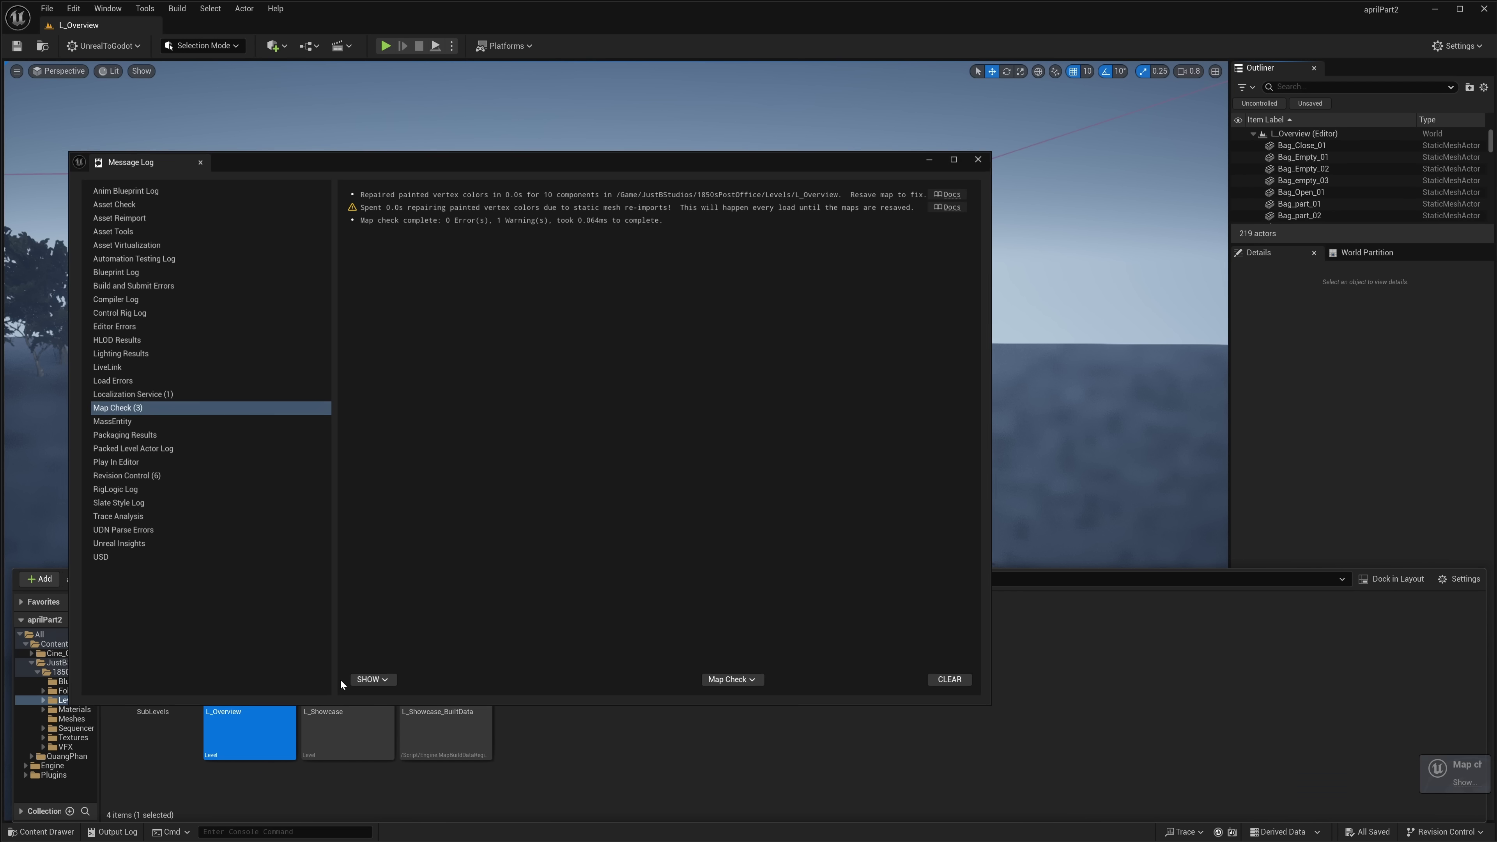
left_click(981, 158)
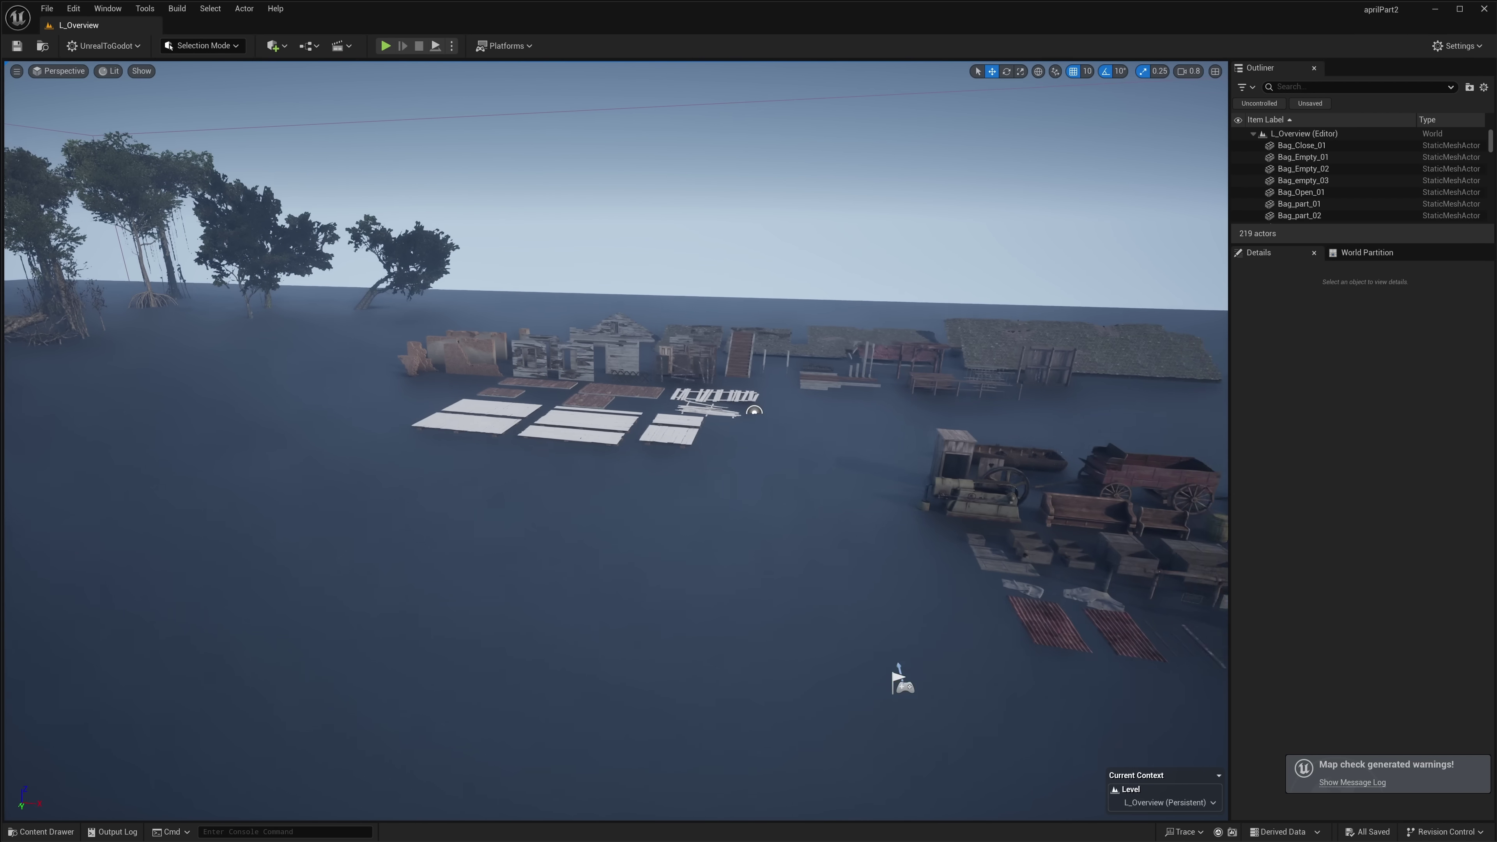
Step: Examine the building pieces and props laid out in the L_Overview level
key("w")
scroll(616, 441, "up", 1)
right_click_drag(616, 441, 690, 461)
key("w")
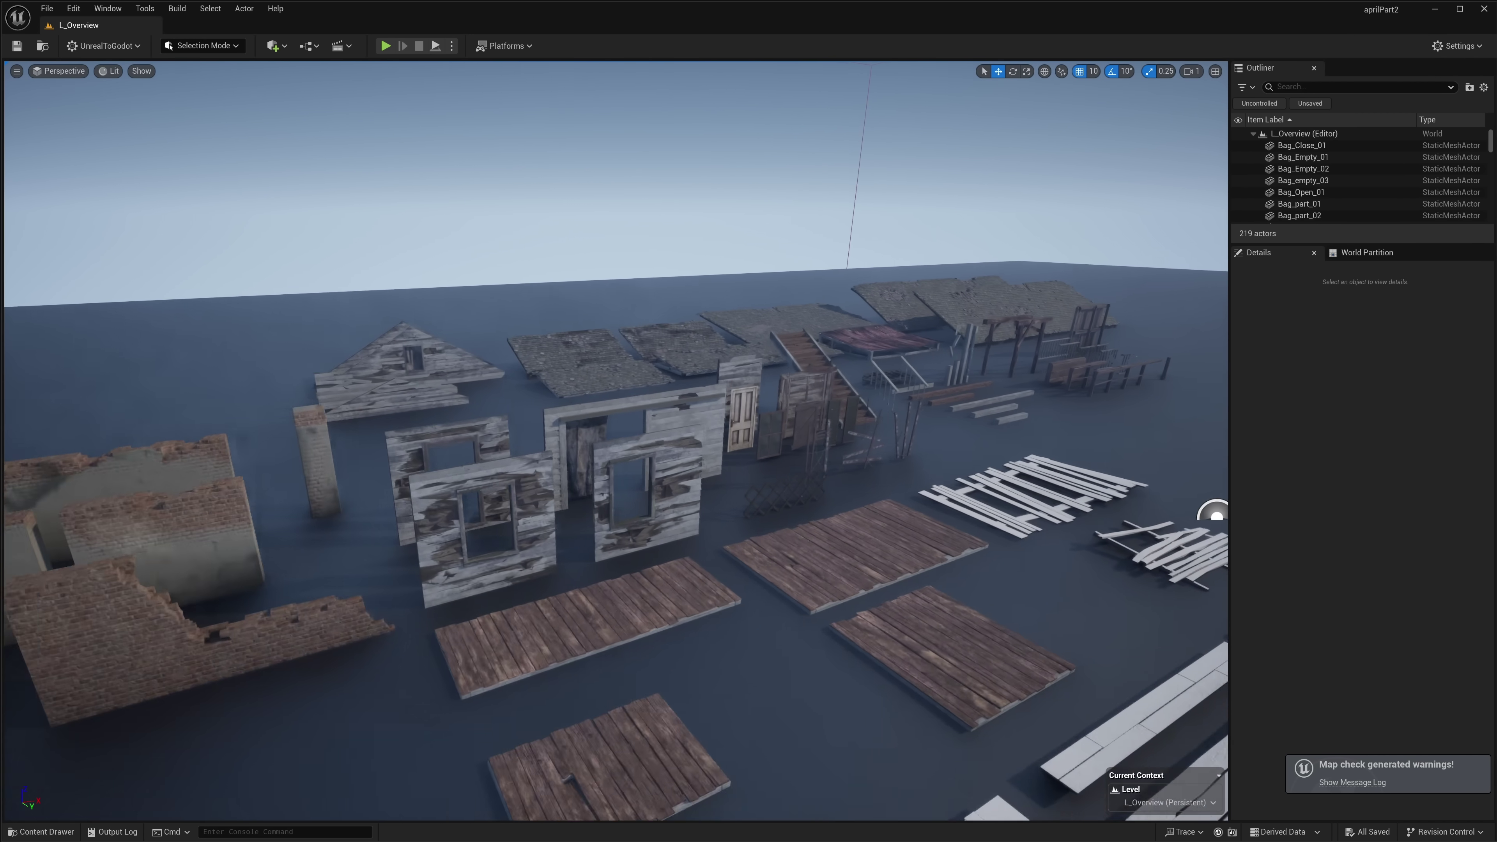
right_click_drag(607, 407, 539, 566)
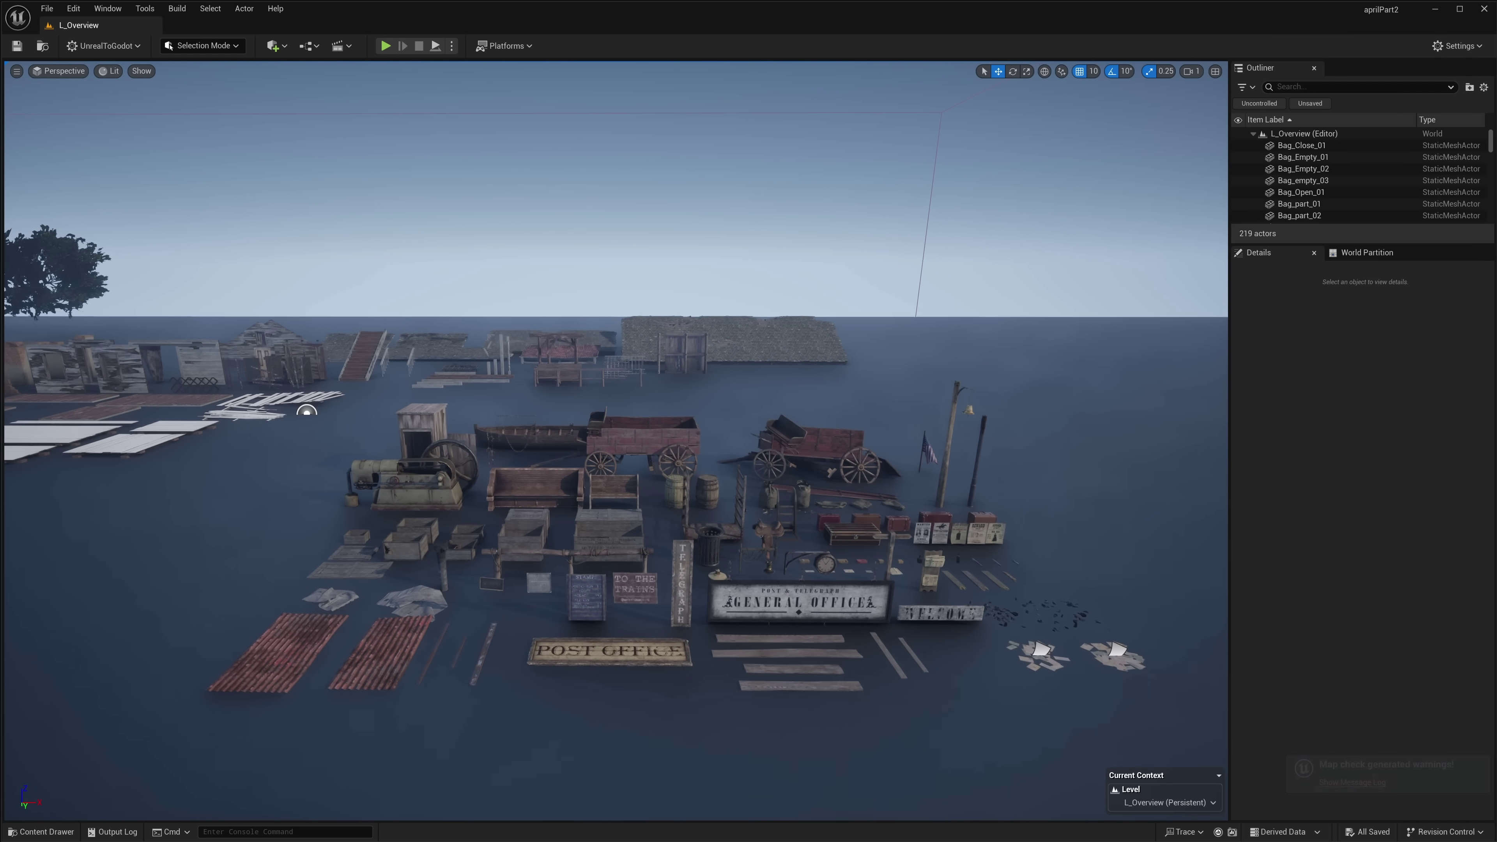
right_click_drag(851, 380, 851, 396)
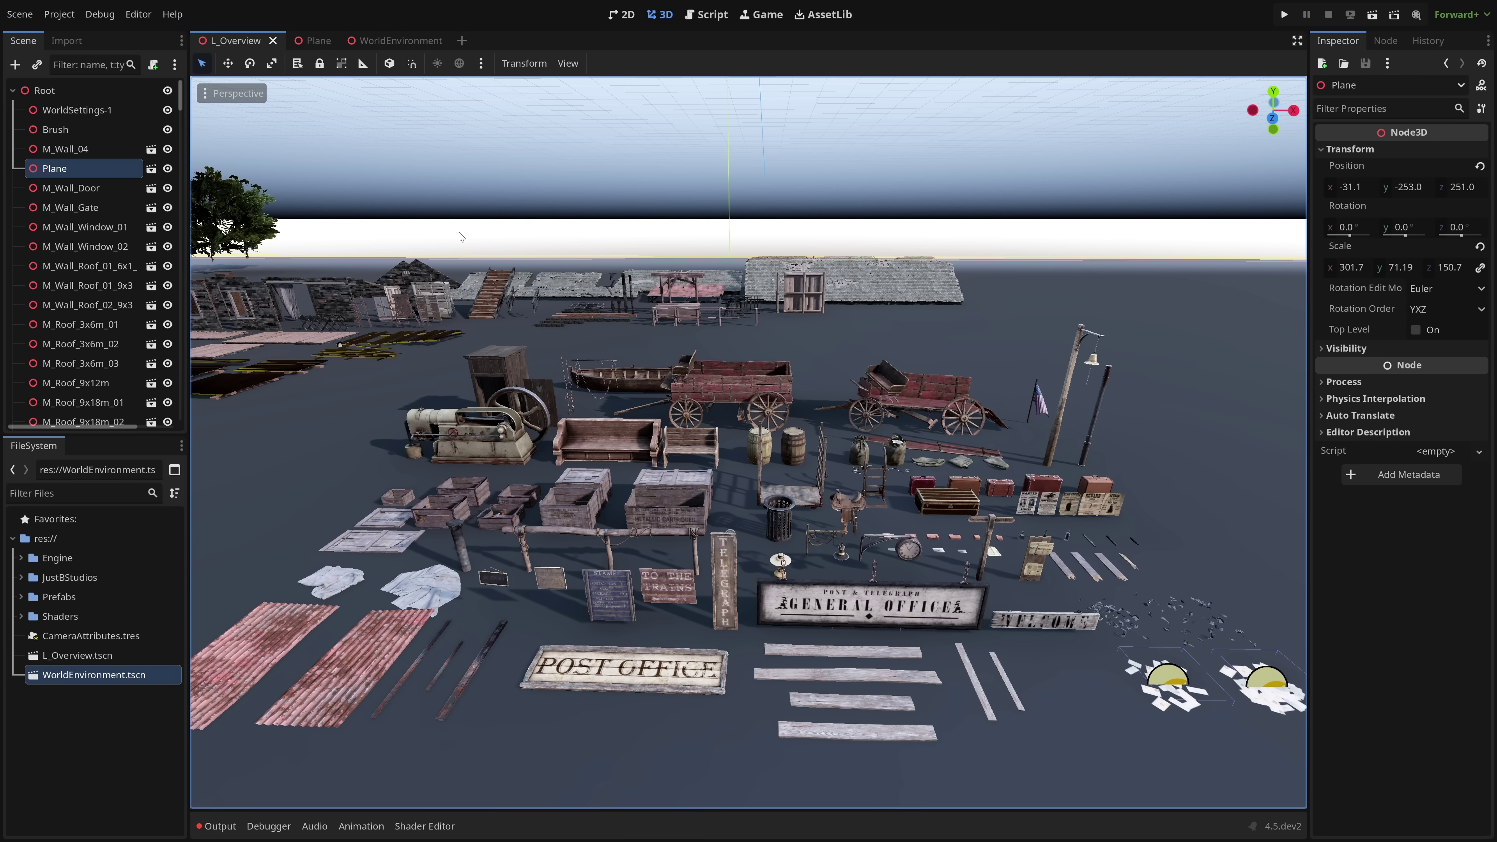
Step: In Godot, place the SM_Bag_Empty_01, SM_BarbedWire, SM_Bell and SM_Barrel_02 prefabs from the Prefabs folder into the L_Overview scene
scroll(461, 237, "down", 6)
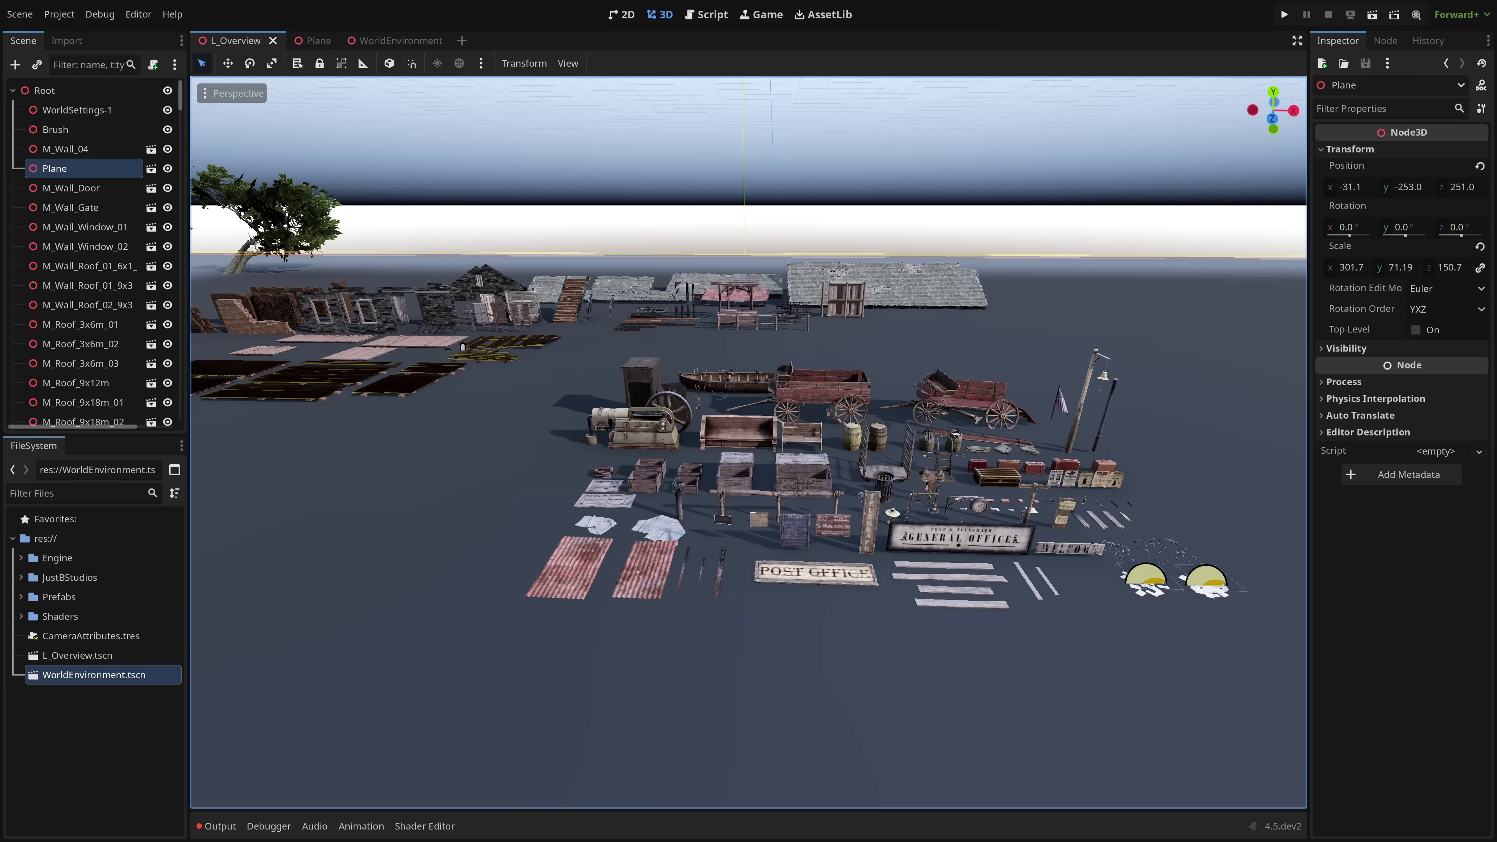
scroll(463, 346, "up", 6)
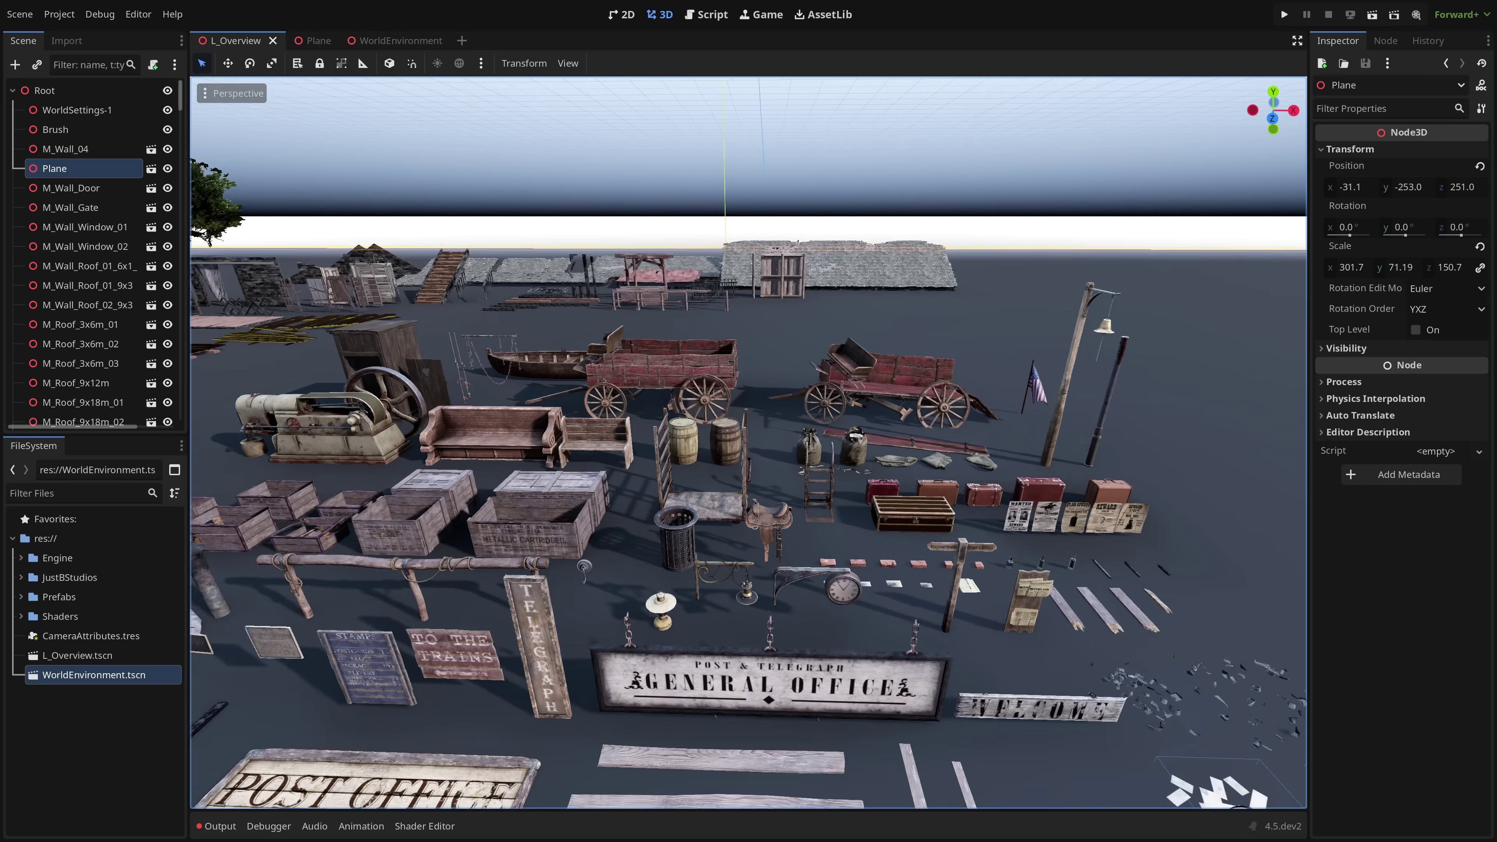
scroll(748, 442, "down", 4)
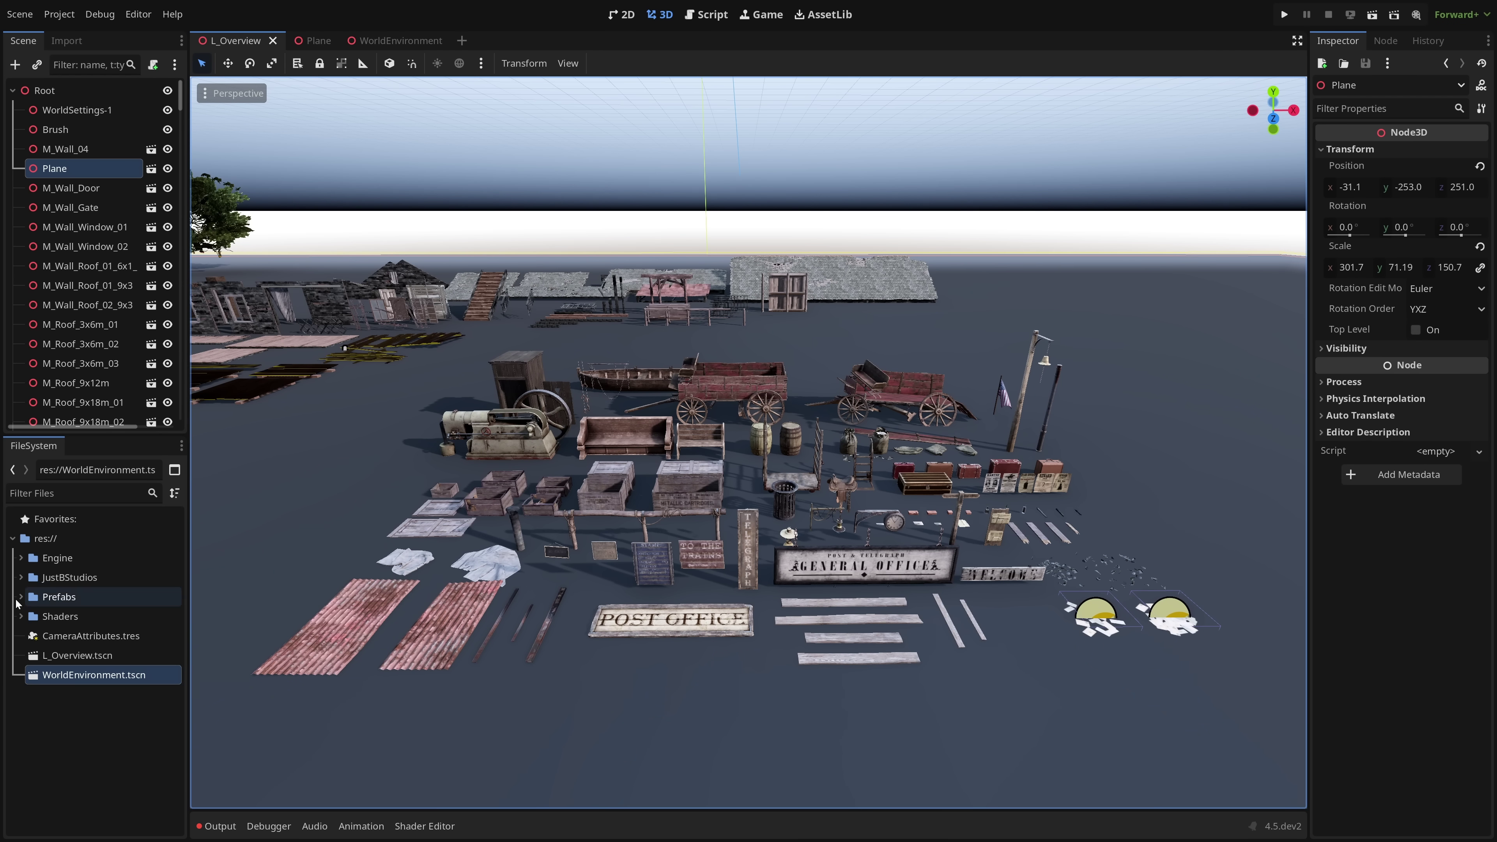
left_click(21, 597)
scroll(22, 607, "down", 1)
left_click_drag(74, 640, 323, 488)
left_click_drag(96, 757, 255, 590)
left_click_drag(89, 811, 664, 734)
left_click_drag(91, 792, 836, 719)
Step: Look over the converted L_Overview scene in Godot and switch to Unreal Editor for comparison
scroll(835, 720, "down", 4)
key("w")
mouse_move(836, 720)
right_mouse_down()
mouse_move(760, 698)
mouse_move(822, 722)
right_mouse_up()
key("s")
key("a")
key("w")
key("alt+Tab")
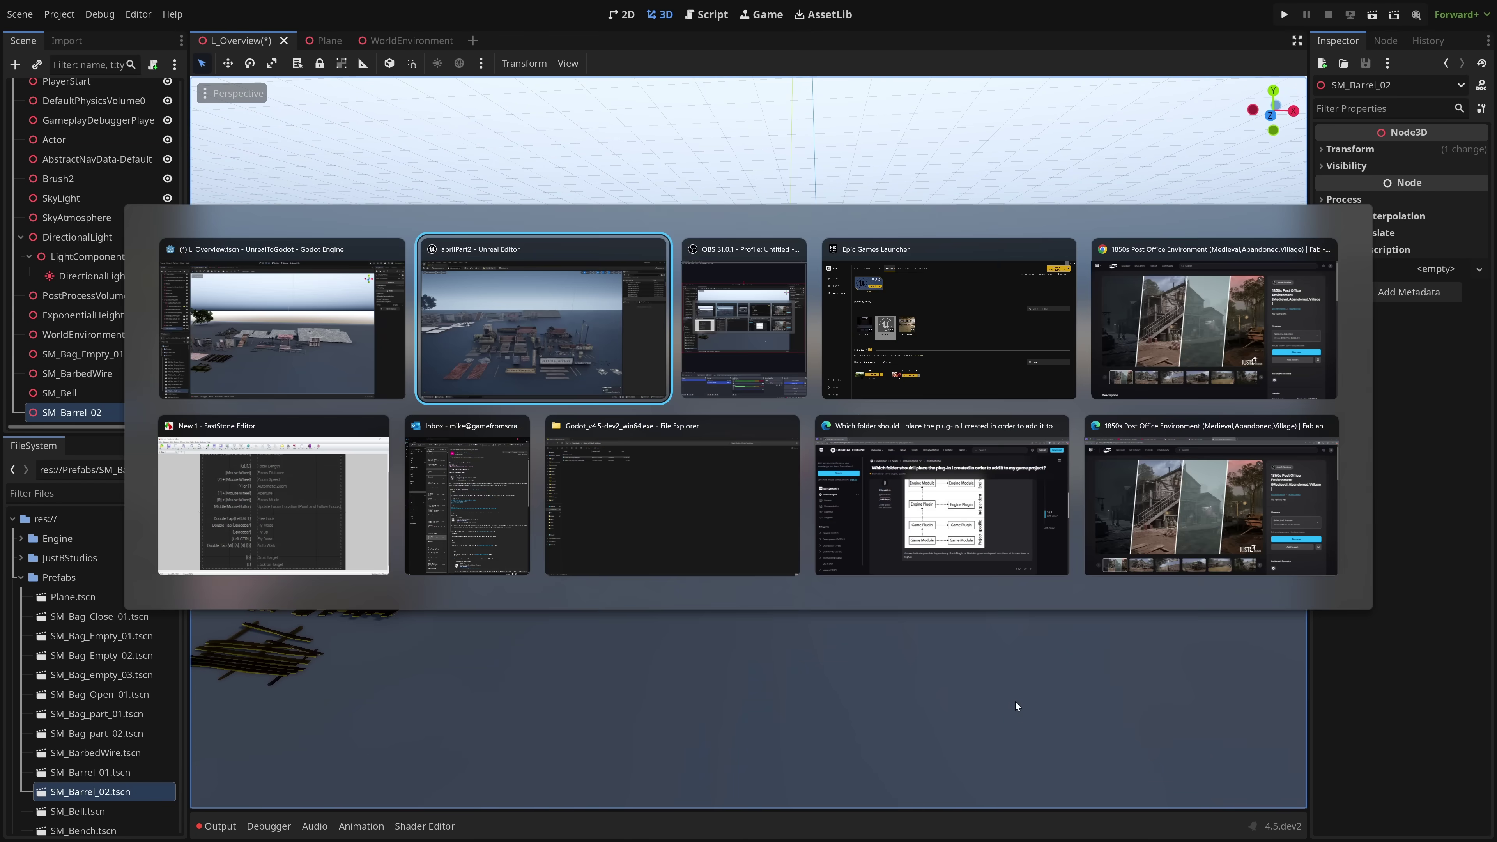
Step: Compare the L_Overview asset layout between Godot and Unreal Editor, finishing on the prop display in Unreal Editor
key("w")
mouse_move(937, 694)
right_mouse_down()
mouse_move(849, 699)
mouse_move(952, 702)
mouse_move(858, 704)
mouse_move(911, 693)
right_mouse_up()
key("s")
key("a")
key("w")
mouse_move(812, 610)
right_mouse_down()
mouse_move(643, 606)
mouse_move(867, 592)
mouse_move(1024, 617)
mouse_move(813, 604)
mouse_move(809, 626)
right_mouse_up()
key("alt+Tab")
key("w")
key("w")
key("a")
key("w")
key("a")
key("w")
key("d")
key("w")
key("s")
right_click_drag(749, 442, 748, 442)
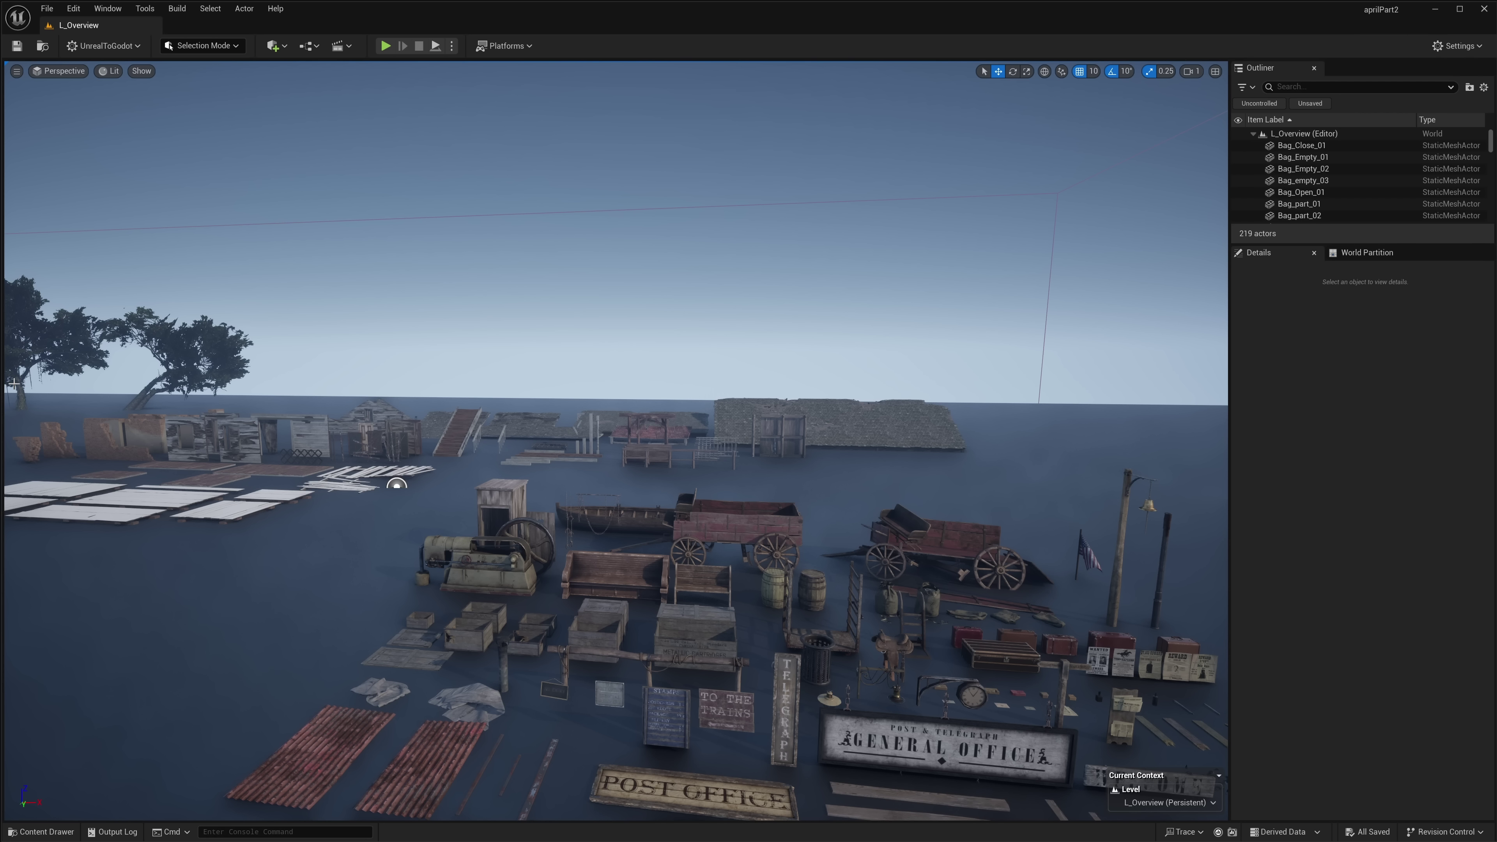
Step: Open the Playground level from the Maps folder inside Cine_Cam
left_click(47, 832)
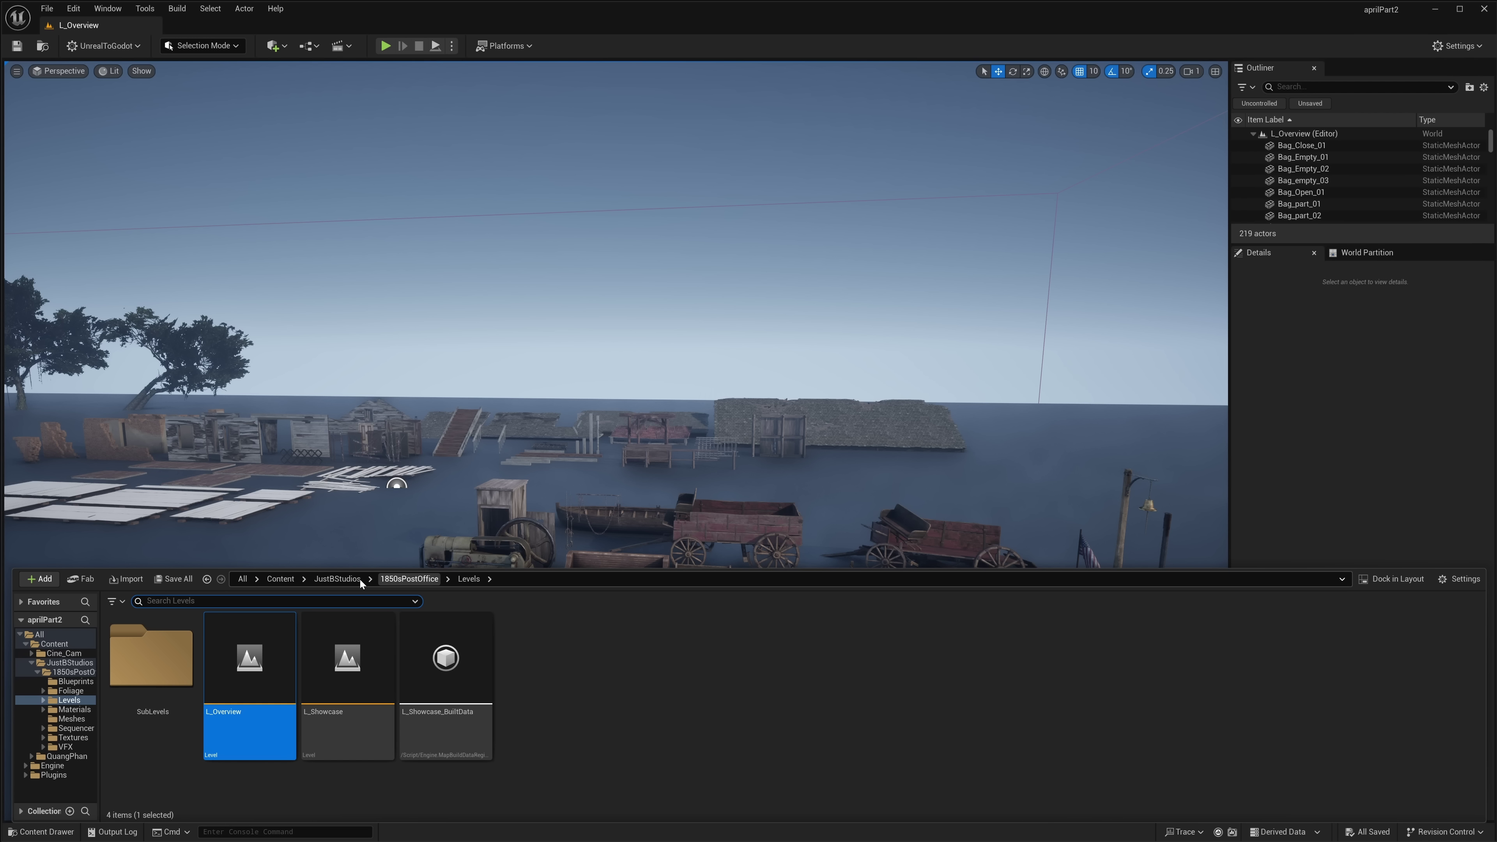
left_click(288, 580)
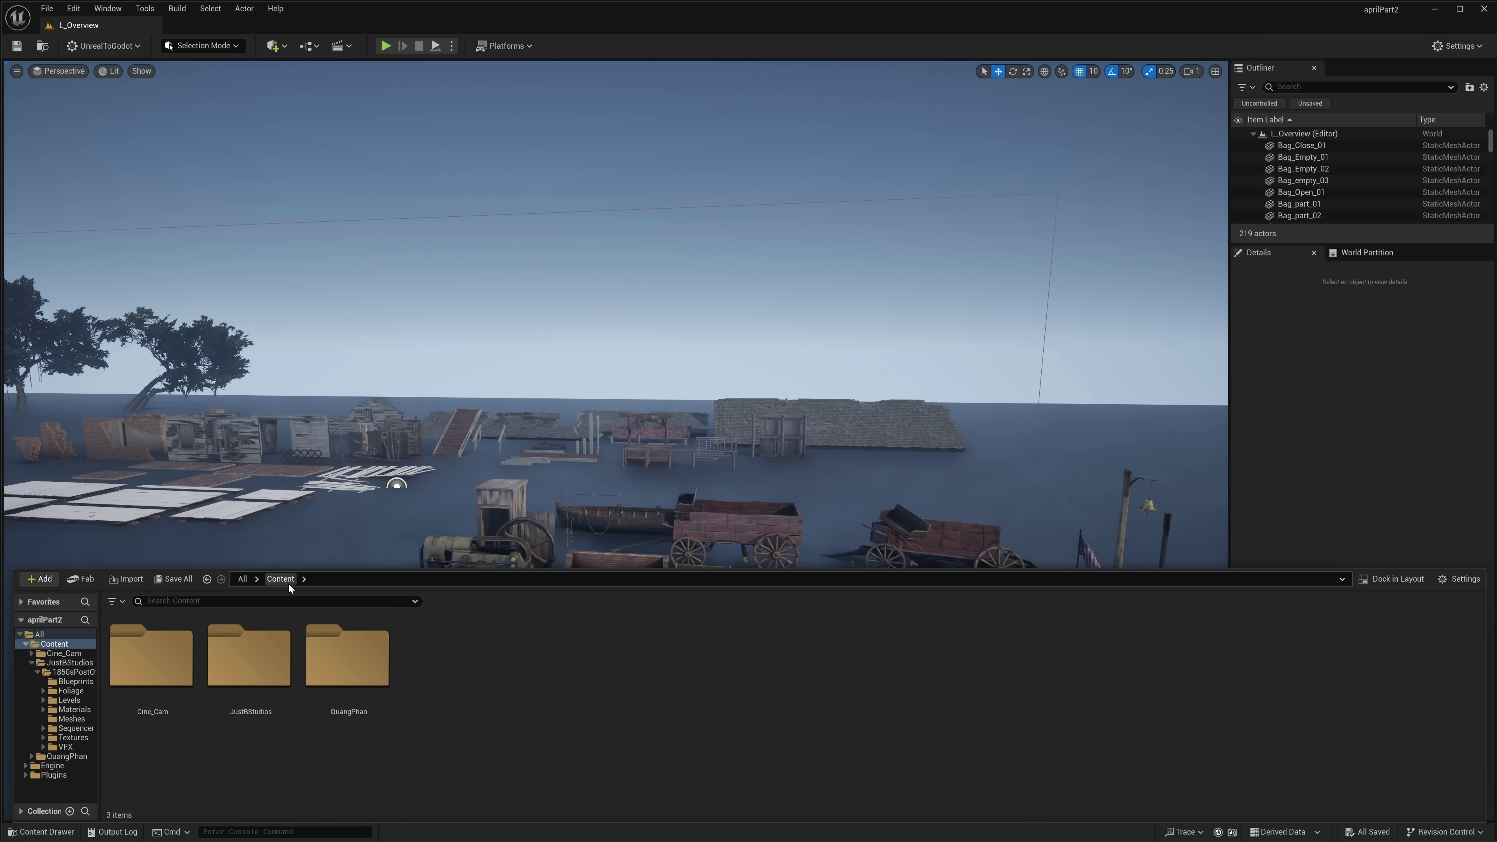
double_click(156, 649)
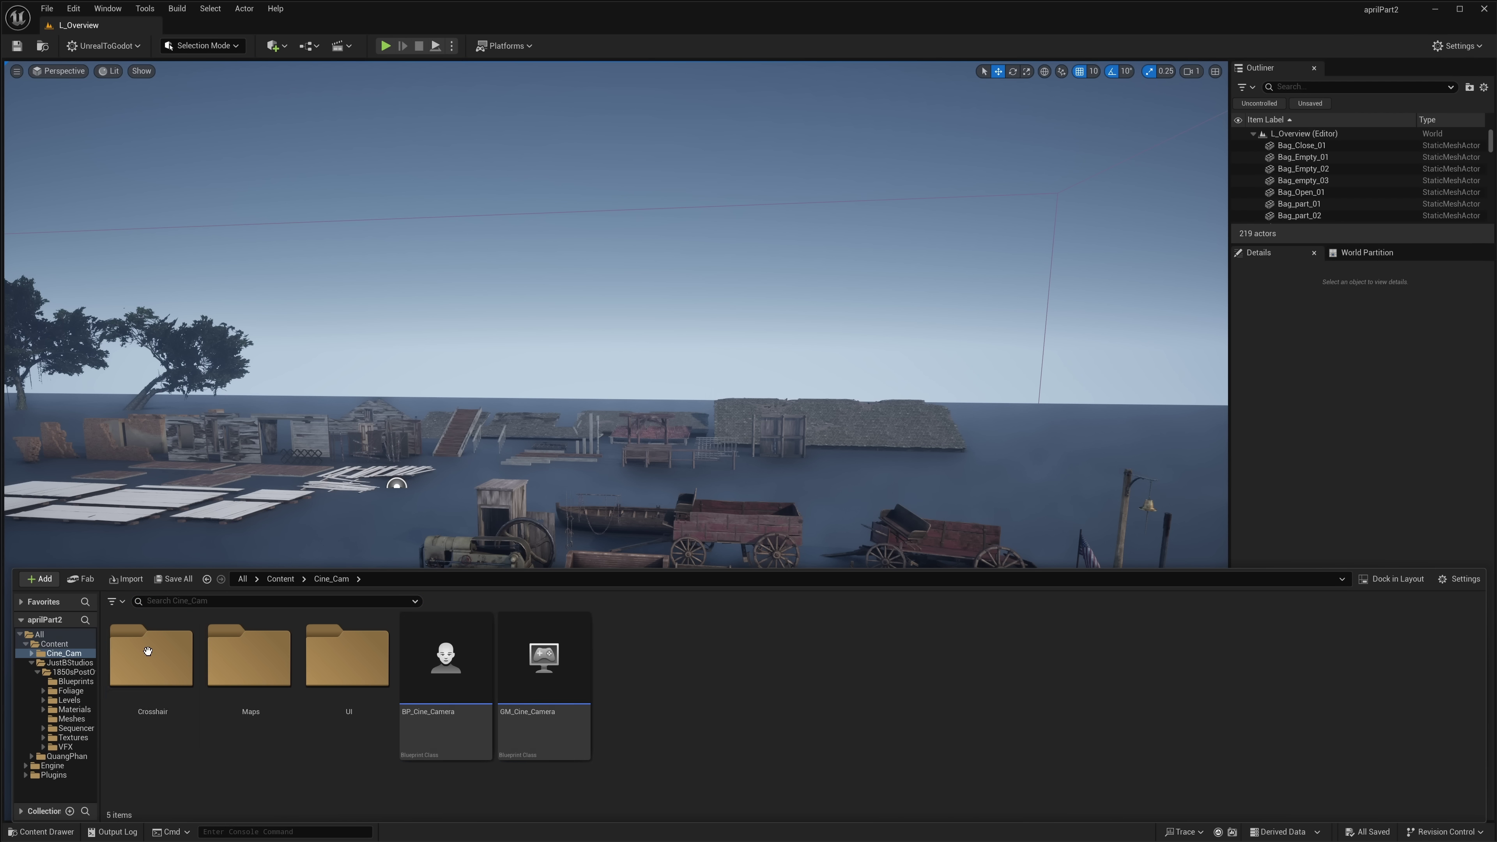
double_click(284, 670)
left_click(267, 649)
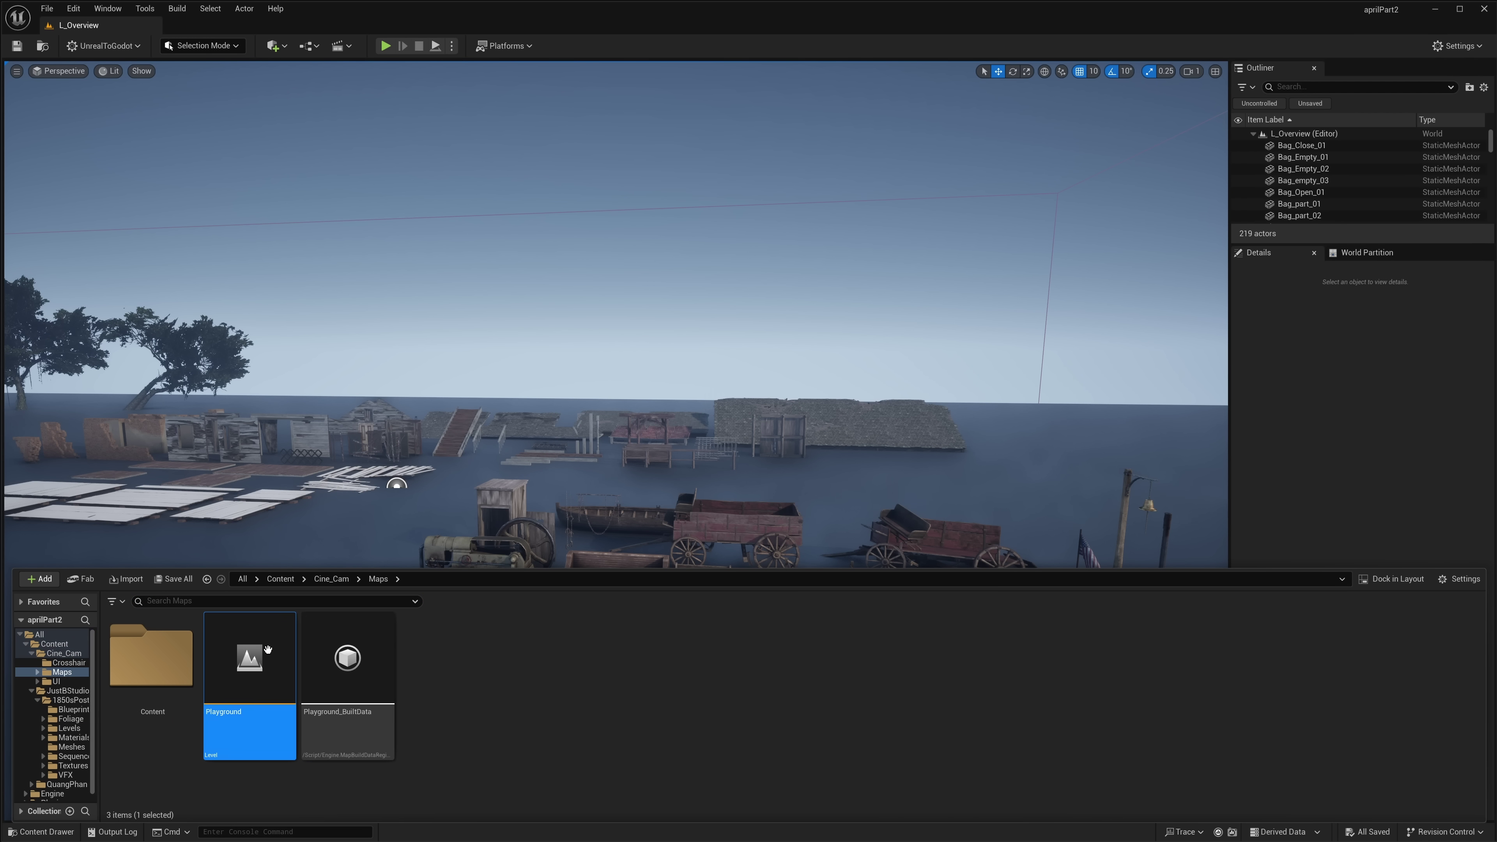
double_click(268, 649)
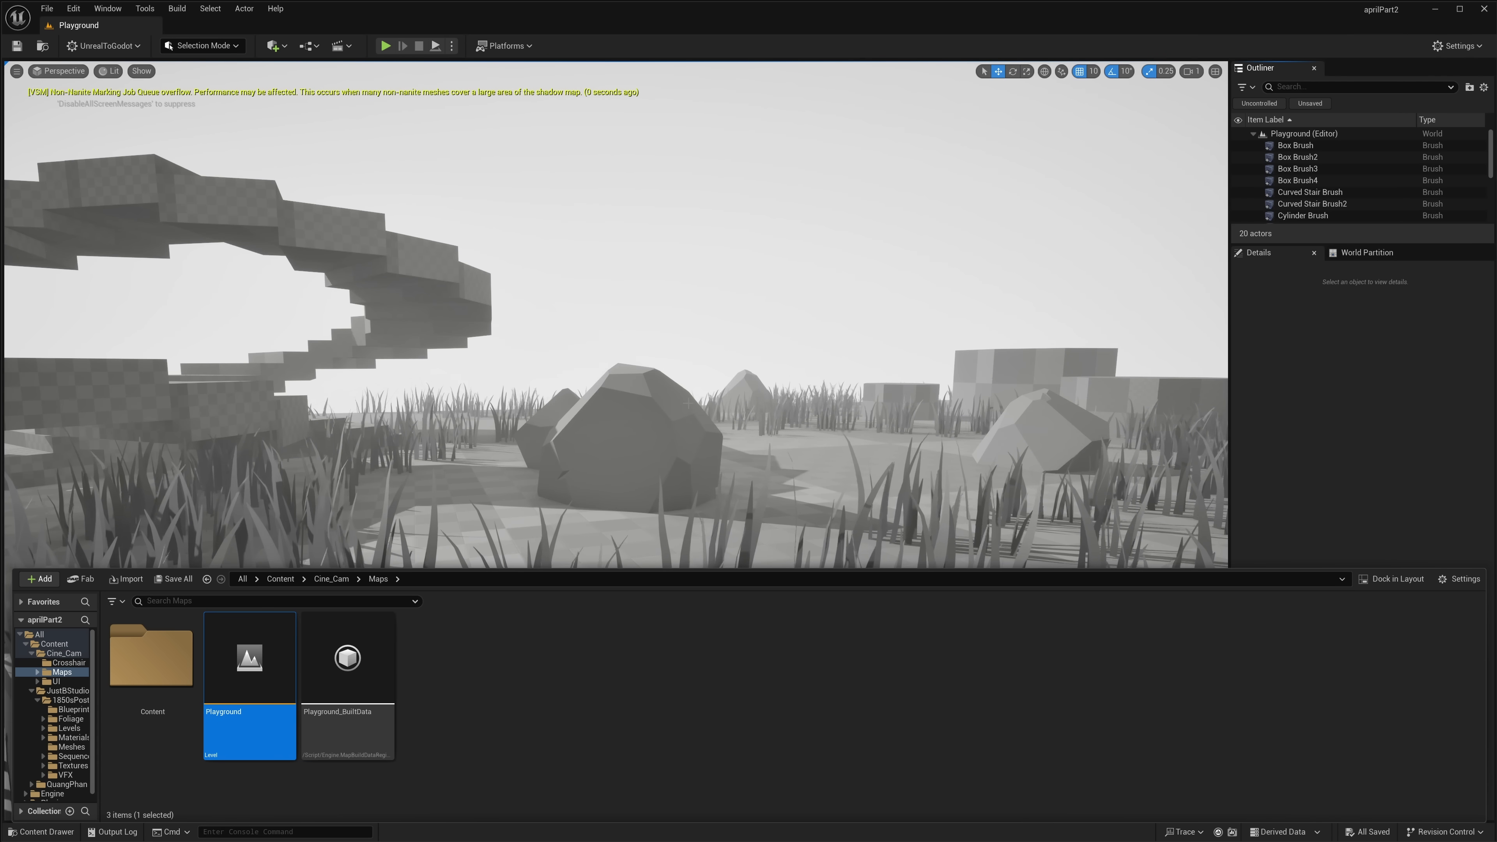
Step: Play the Playground level and raise the cine camera's focus distance to 41.41 m
left_click(385, 50)
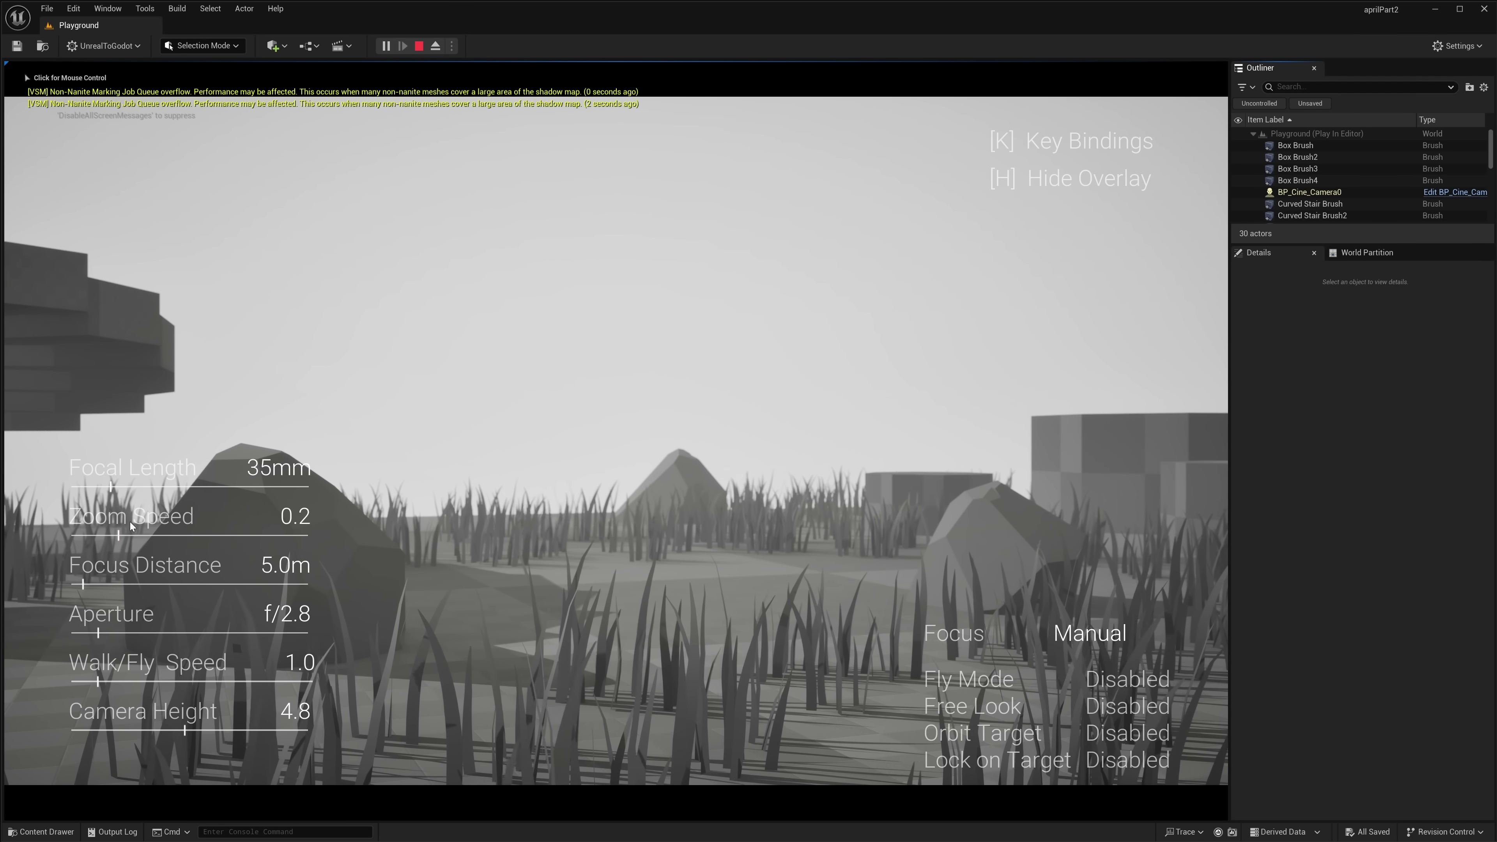
scroll(621, 615, "up", 5)
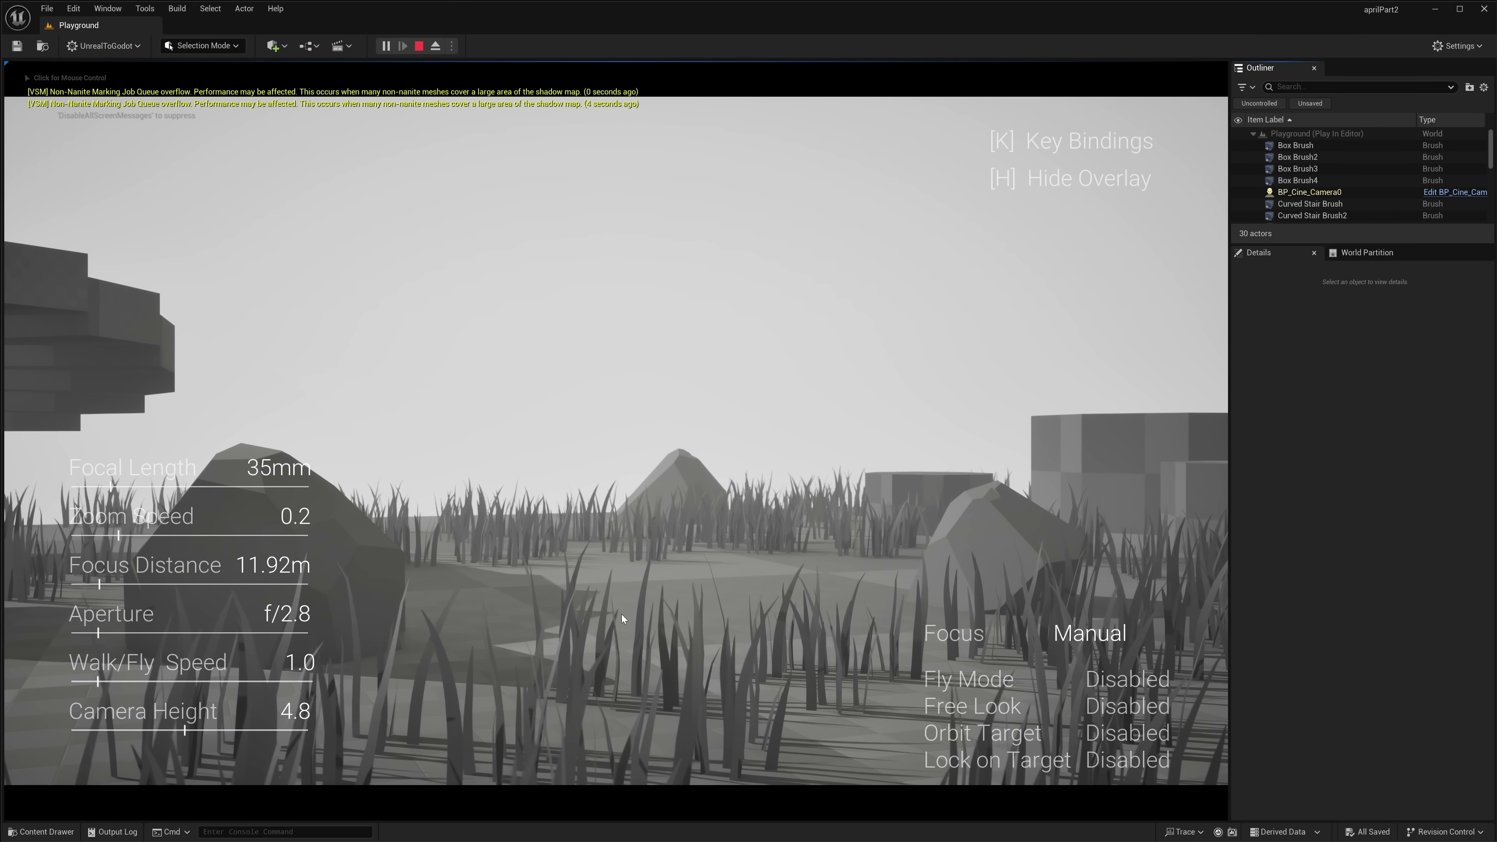
scroll(621, 615, "up", 5)
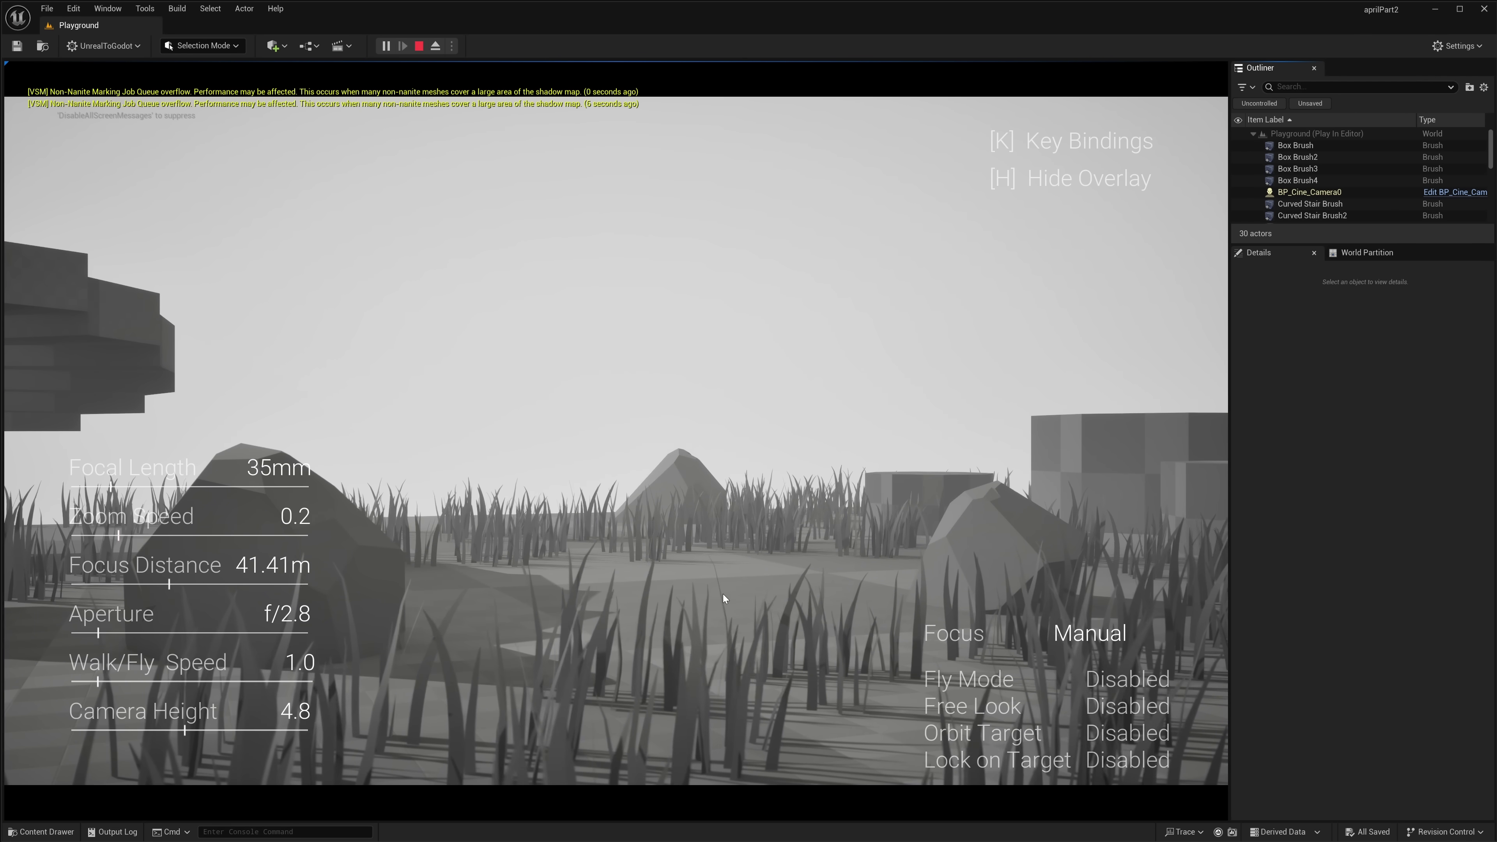
Step: Walk the cine camera through the grass past the rocks toward the large blocks
left_click(736, 553)
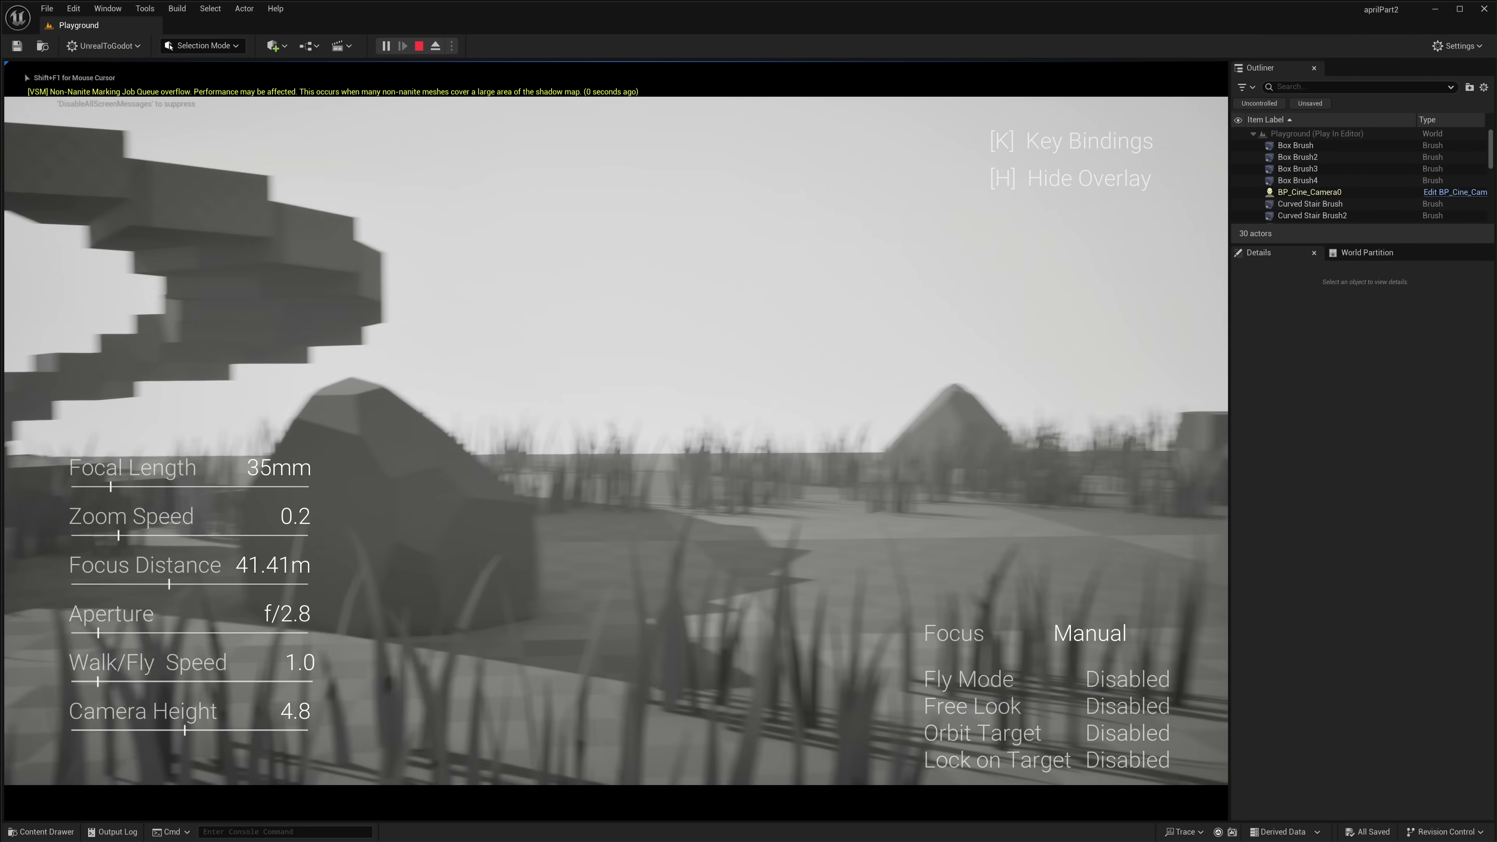
key("w")
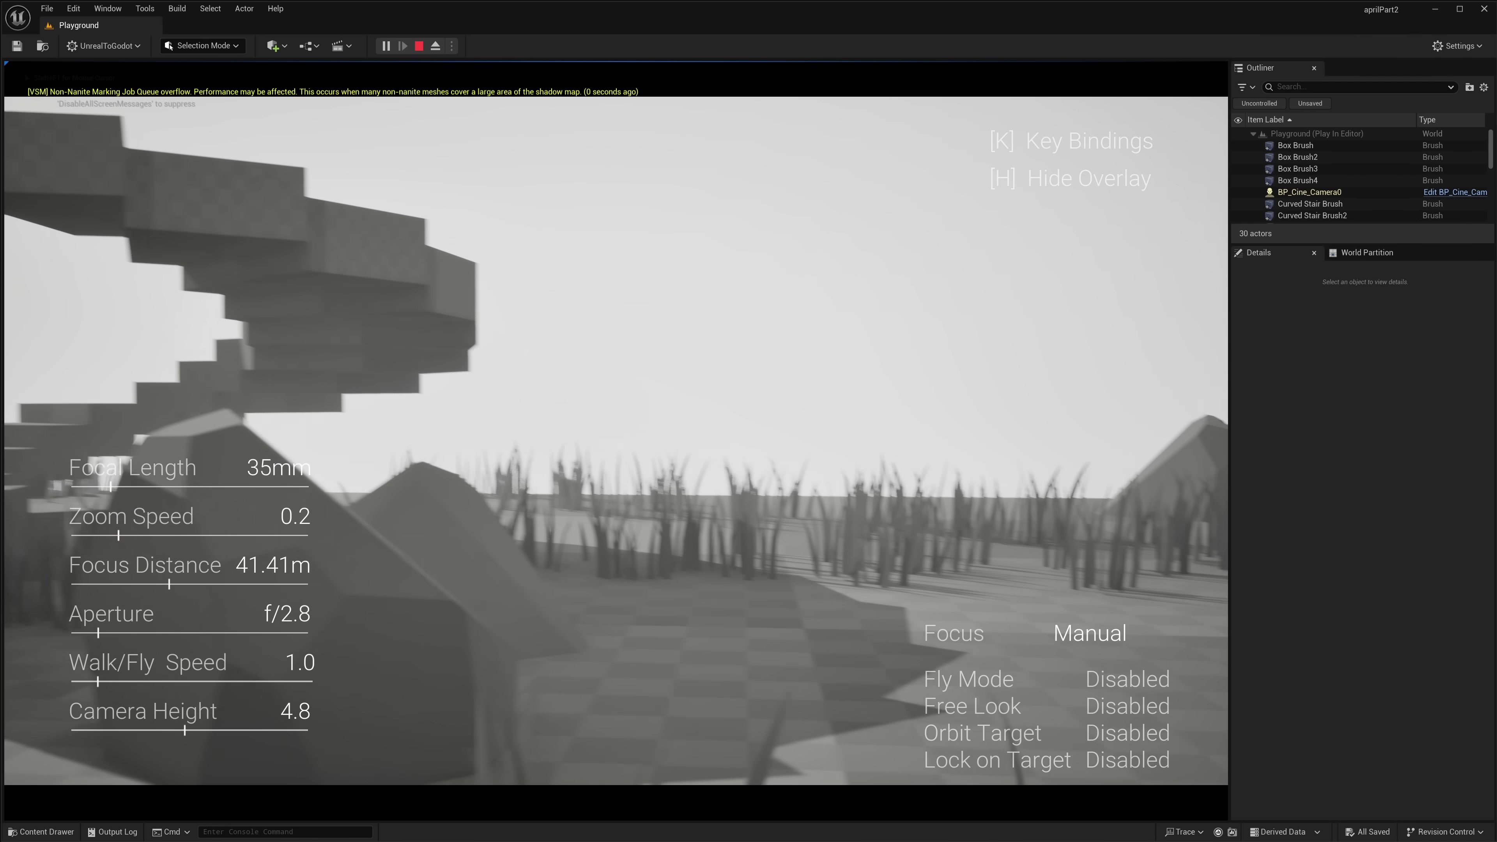
key("w")
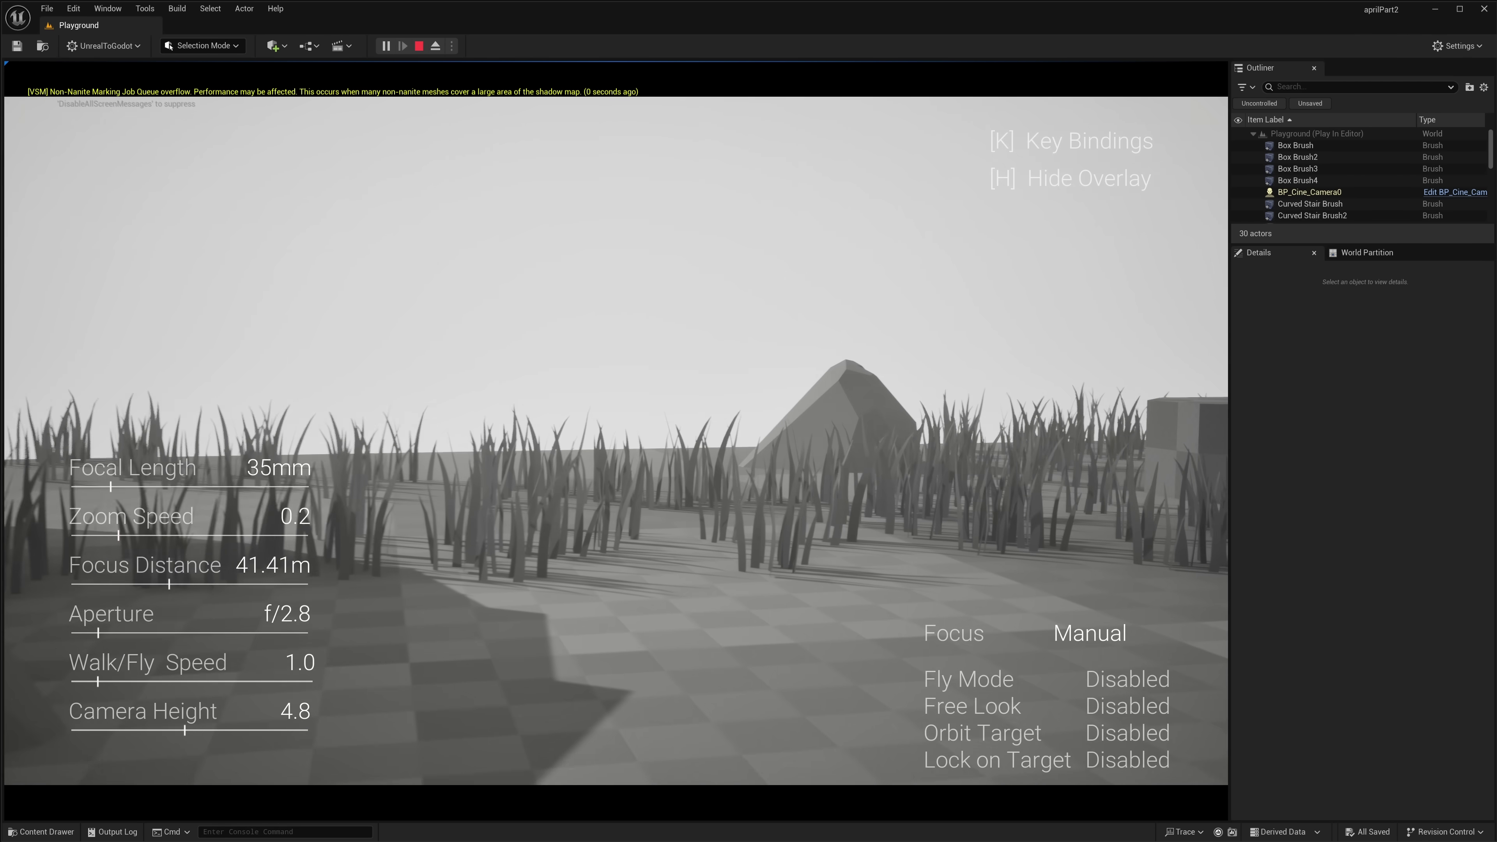
key("w")
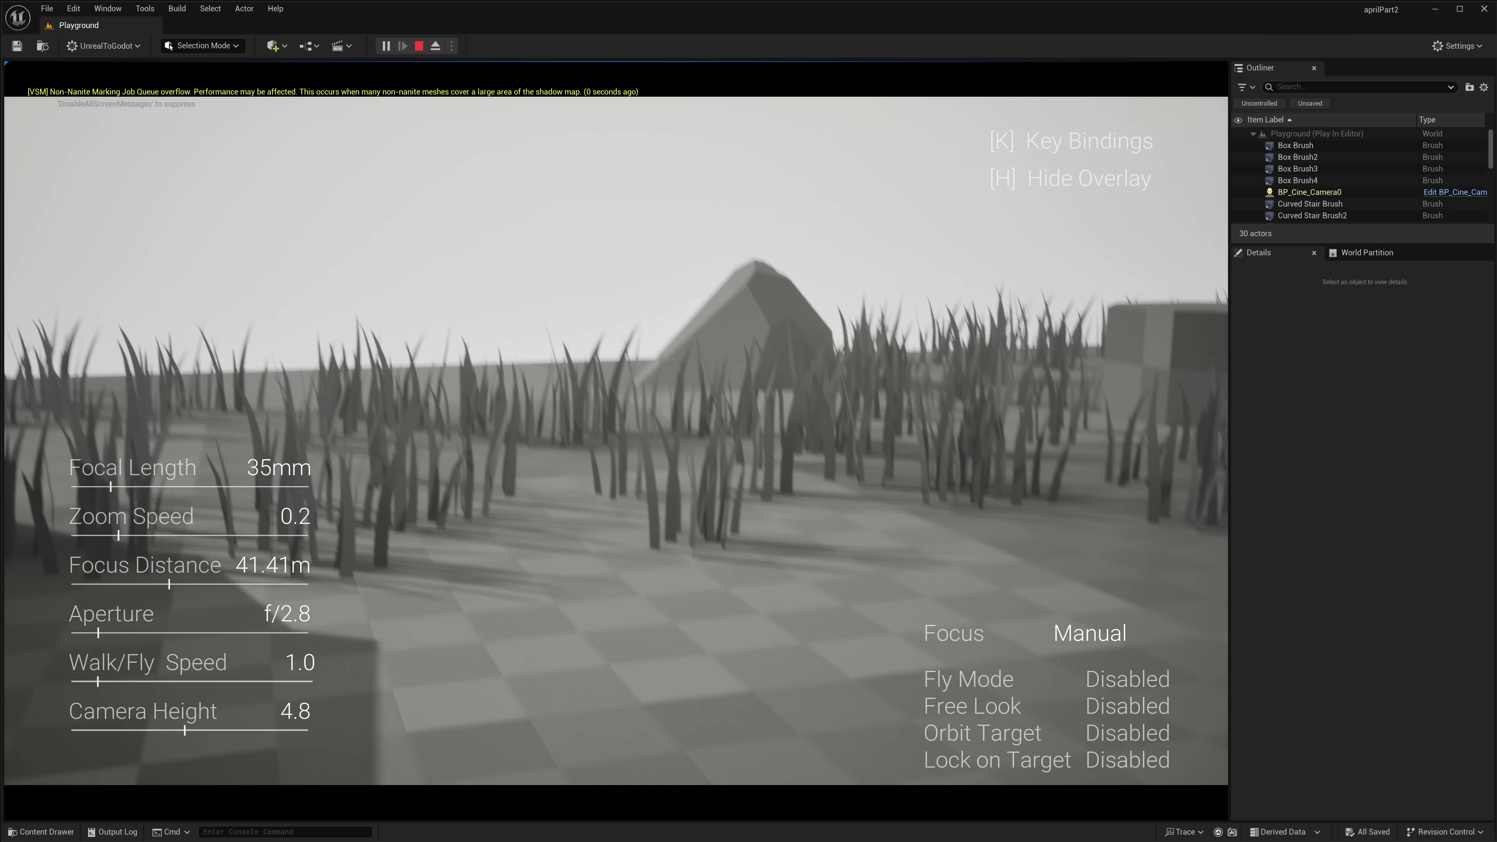
key("w")
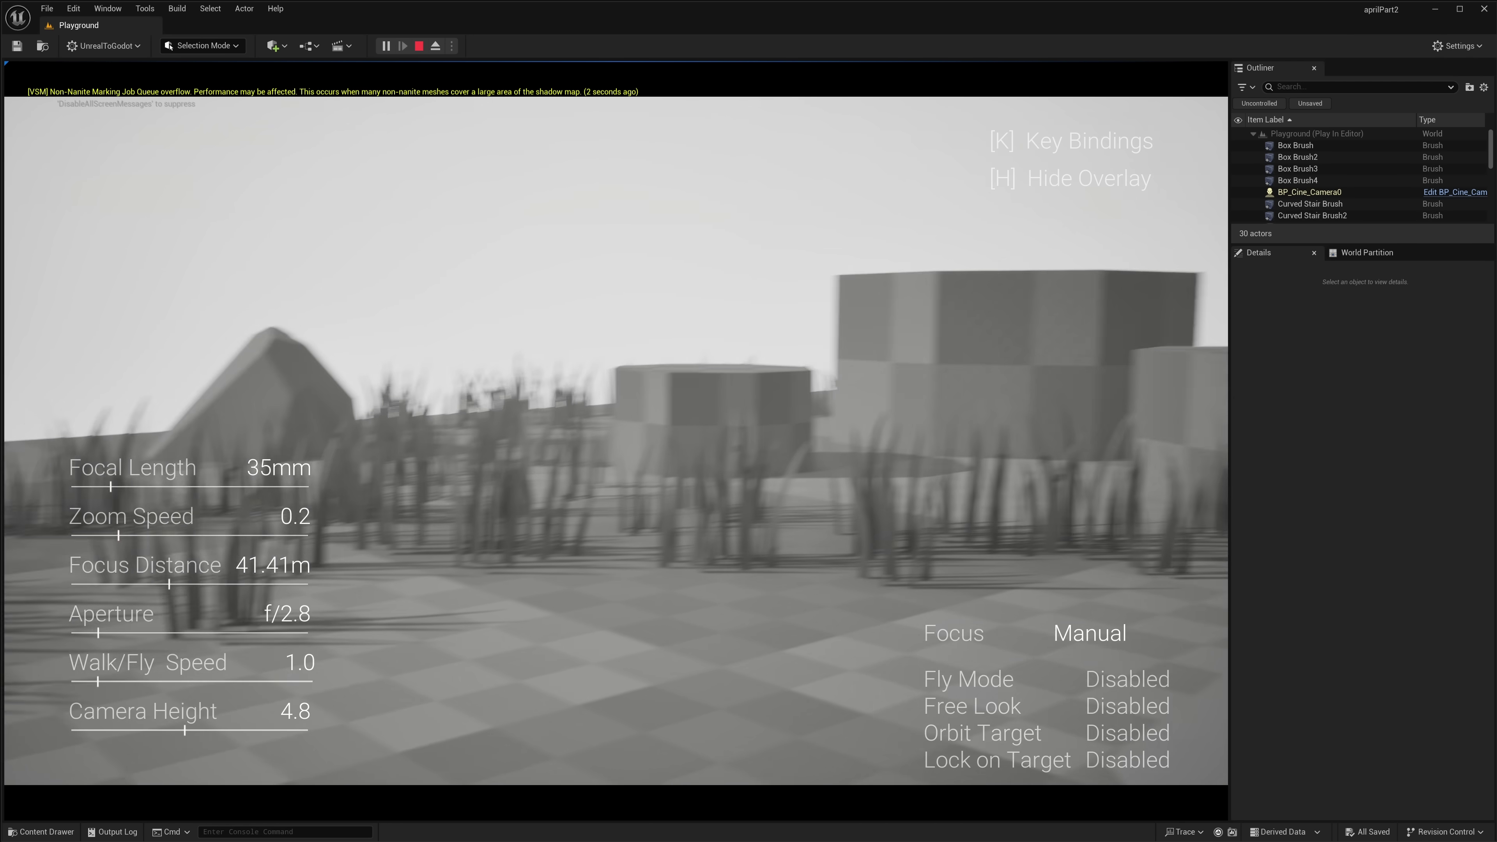
key("w")
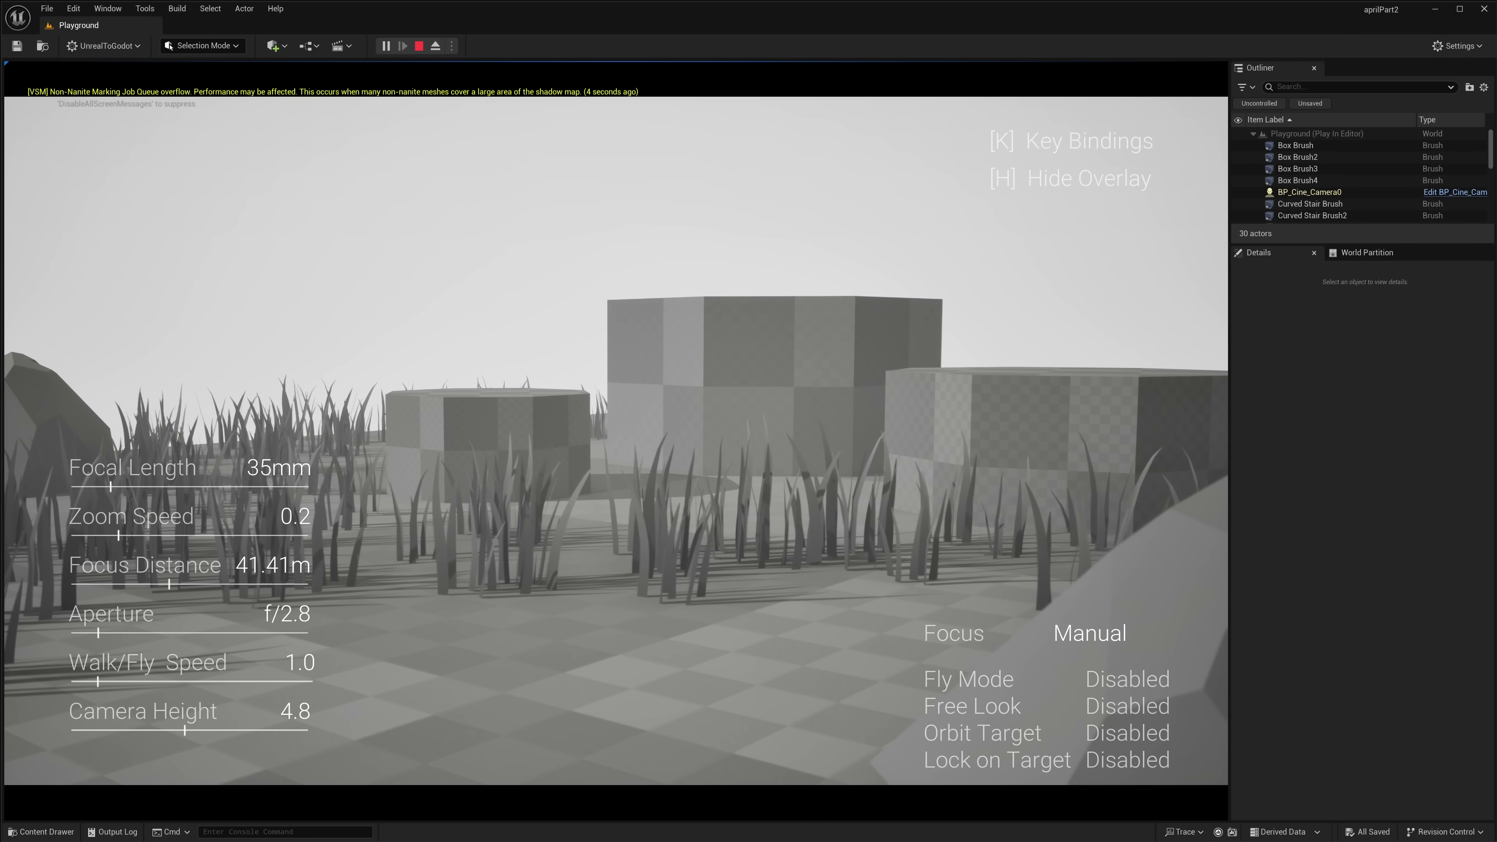
key("s")
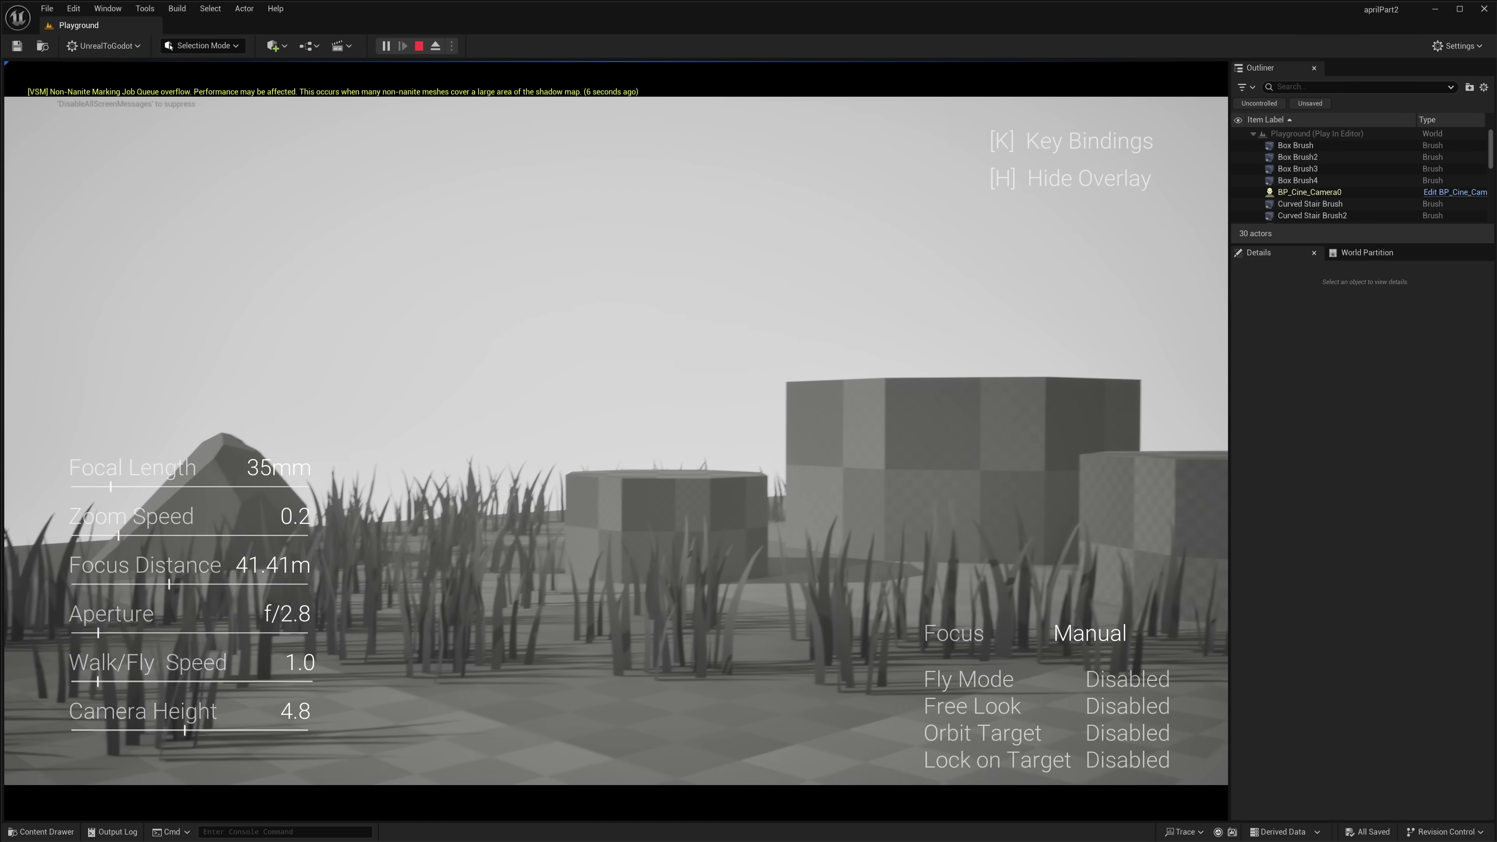
Step: Show the cine camera's key bindings overlay and try changing the focal length in both directions
key("w")
key("e")
key("k")
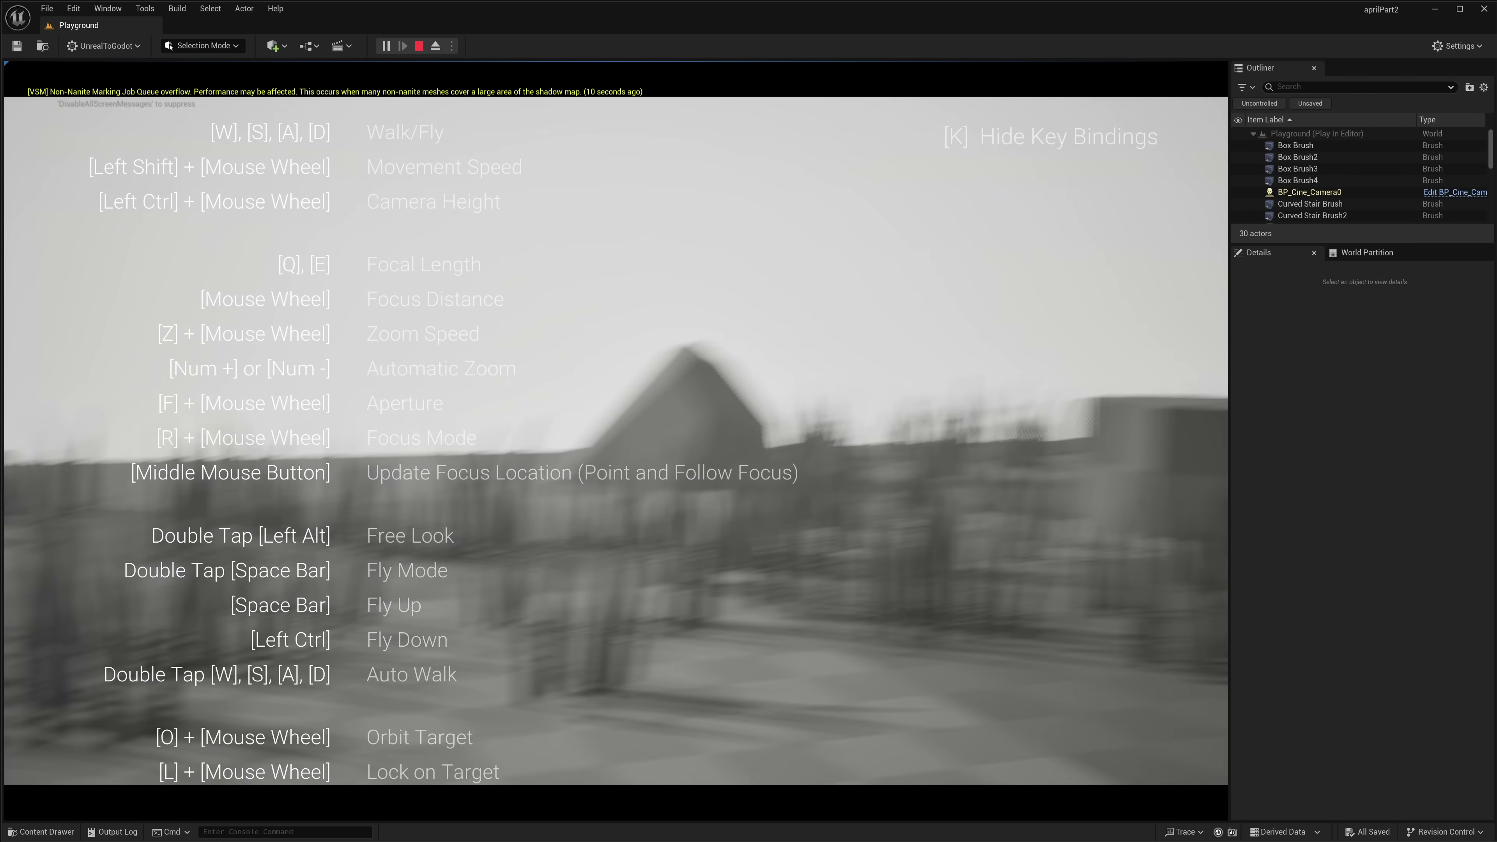
key("w")
key("q")
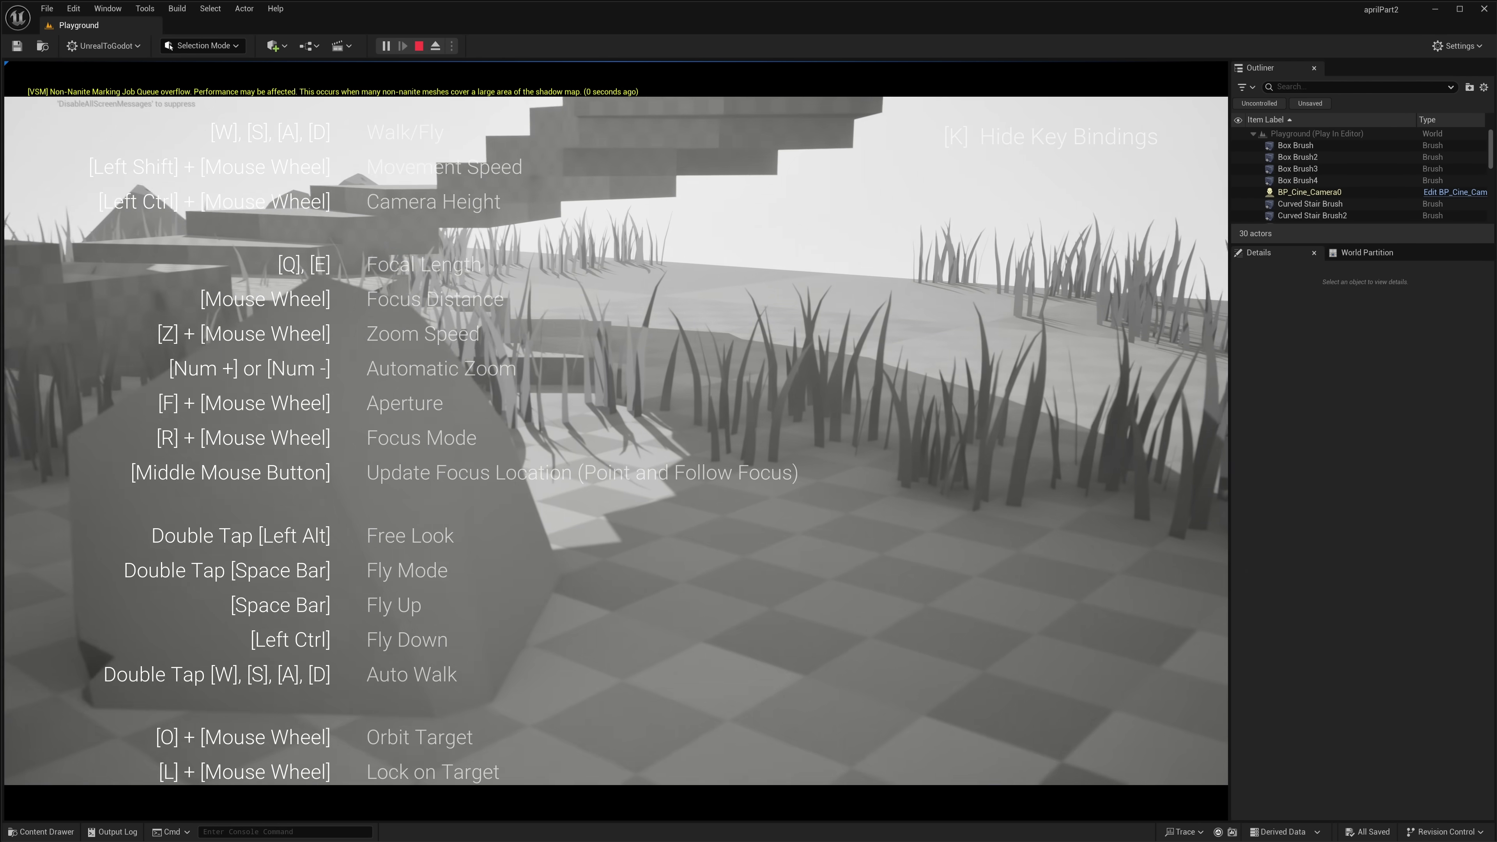
key("q")
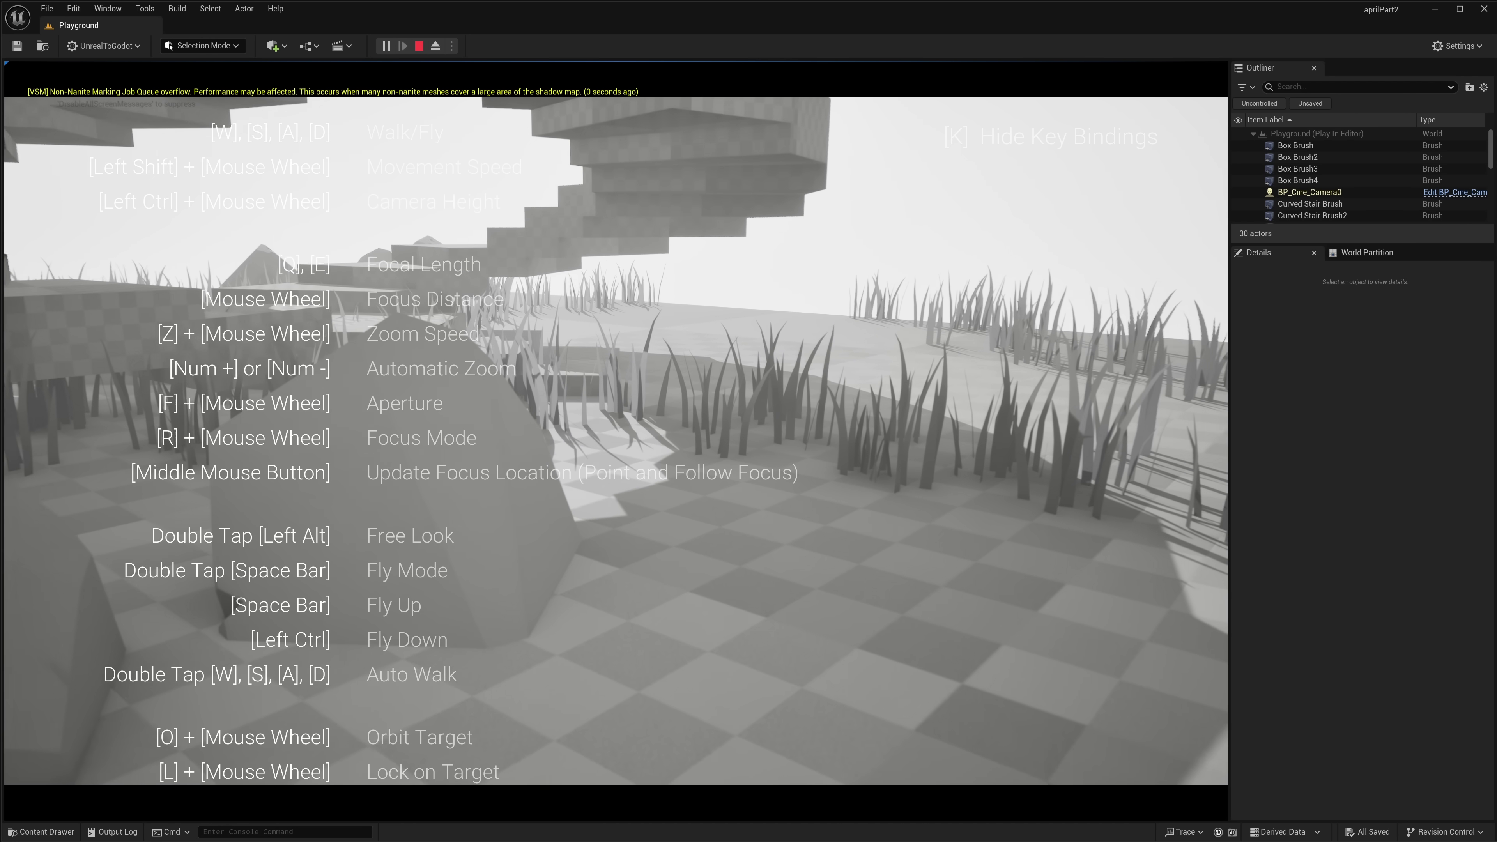
key("e")
key("e")
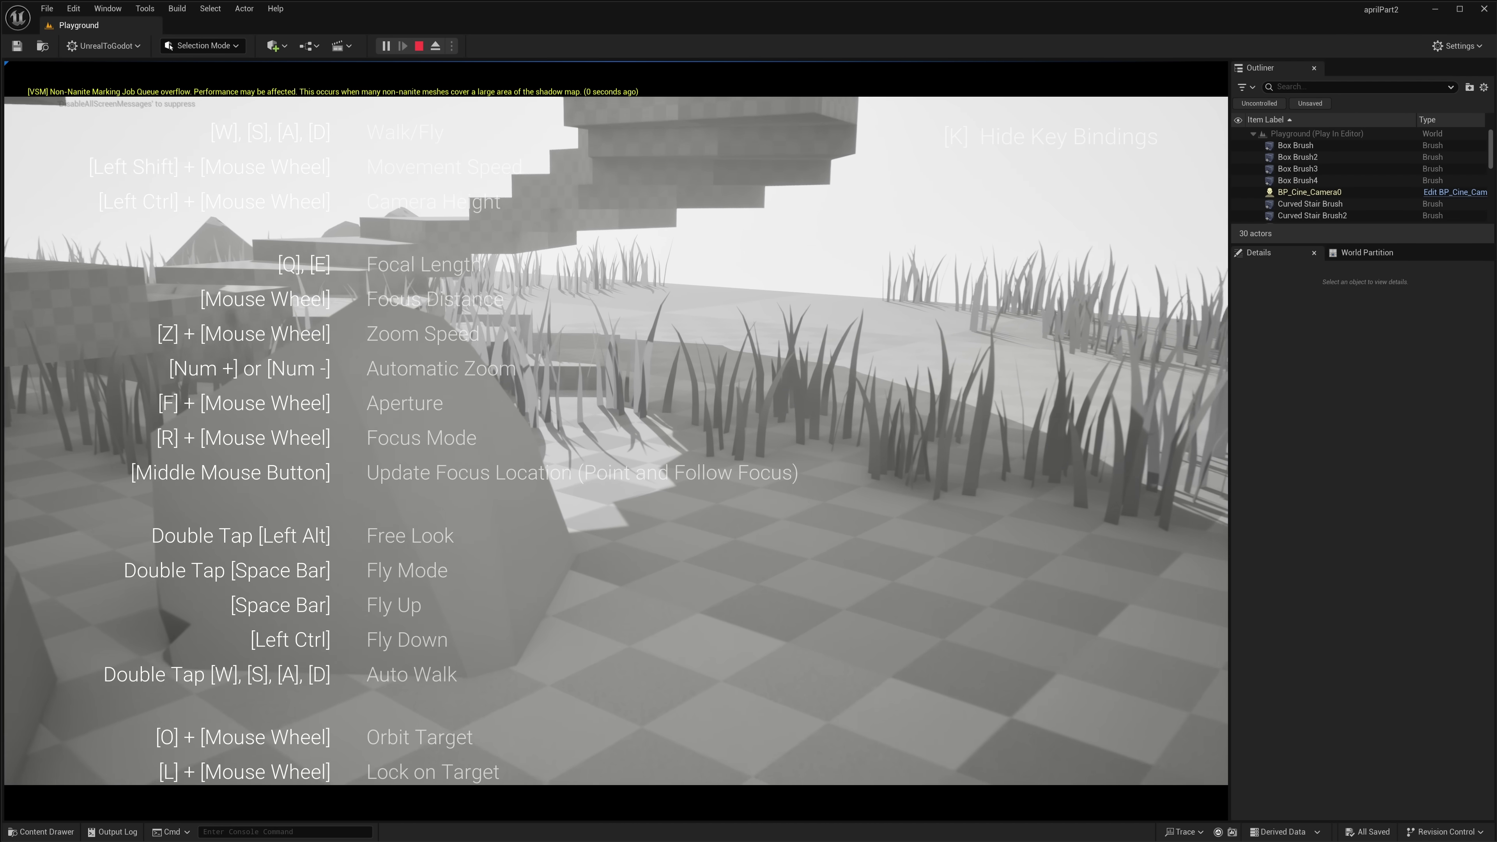
Step: Adjust the cine camera's focal length, walk it around the rock near the curved stairs, and stop the play session
key("q")
key("q")
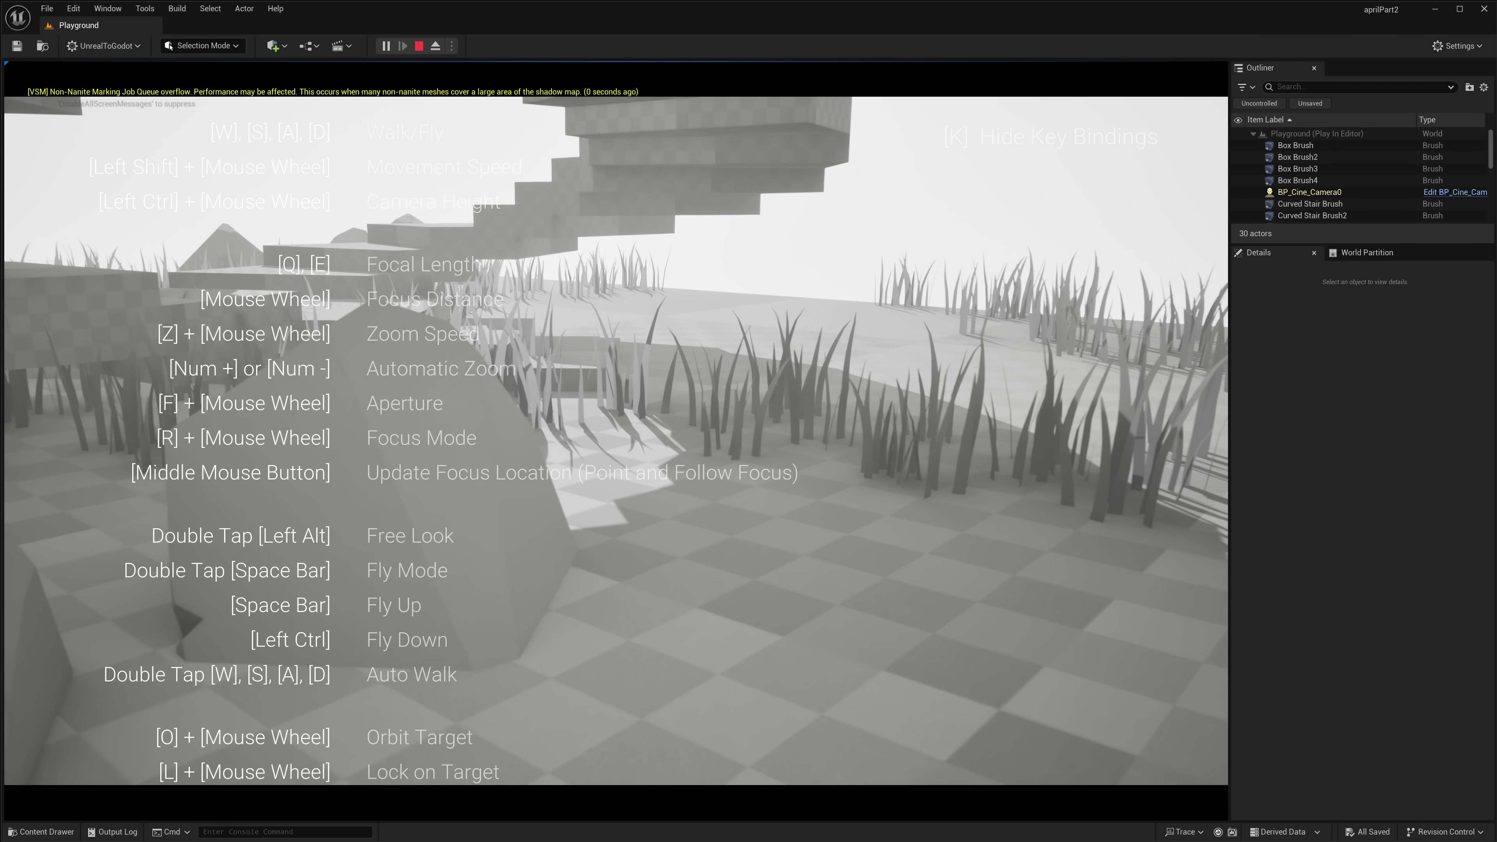
key("q")
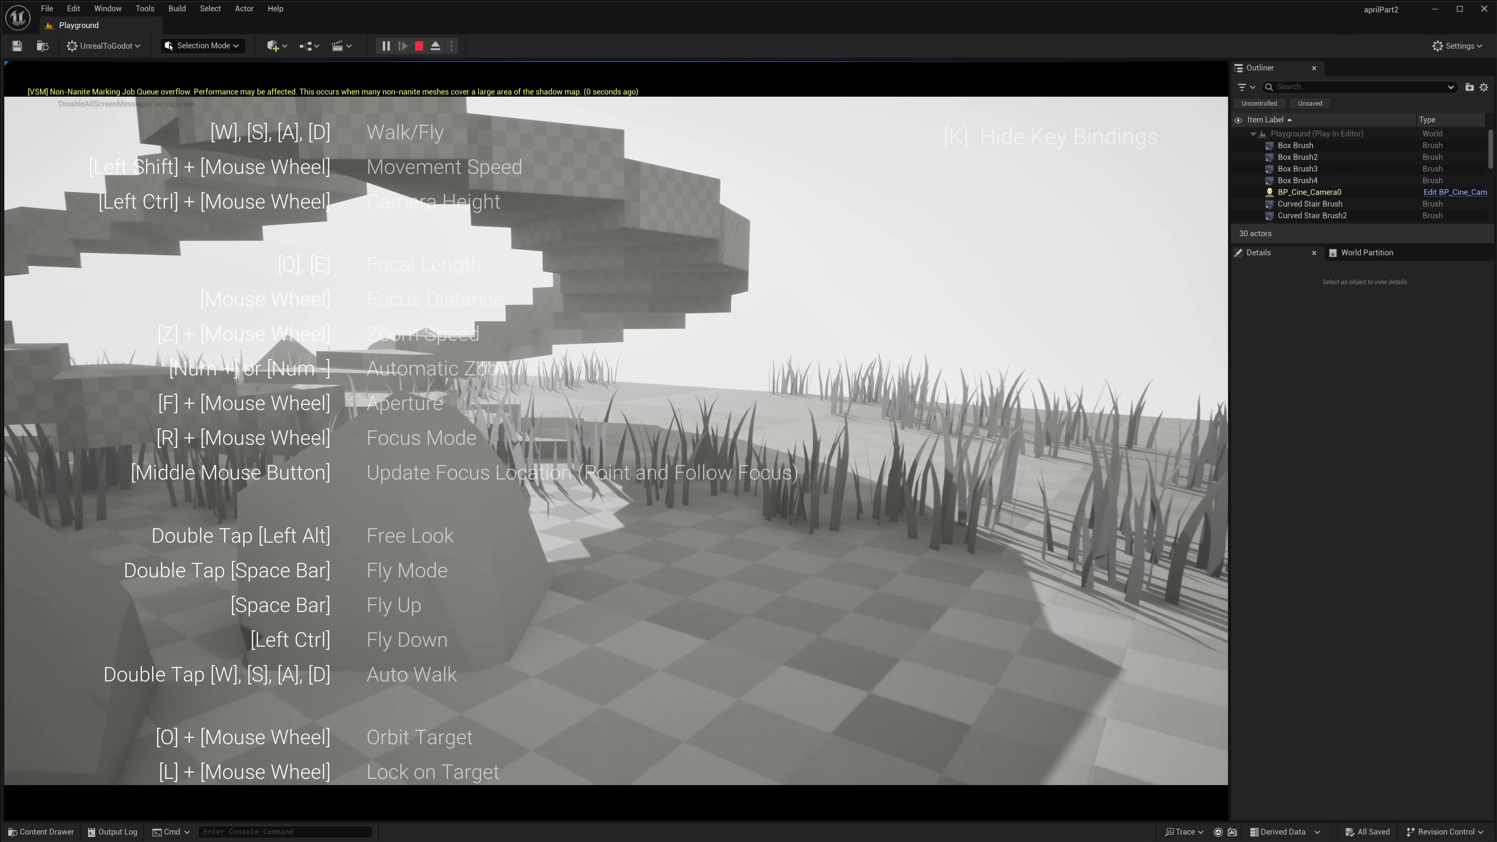
key("w")
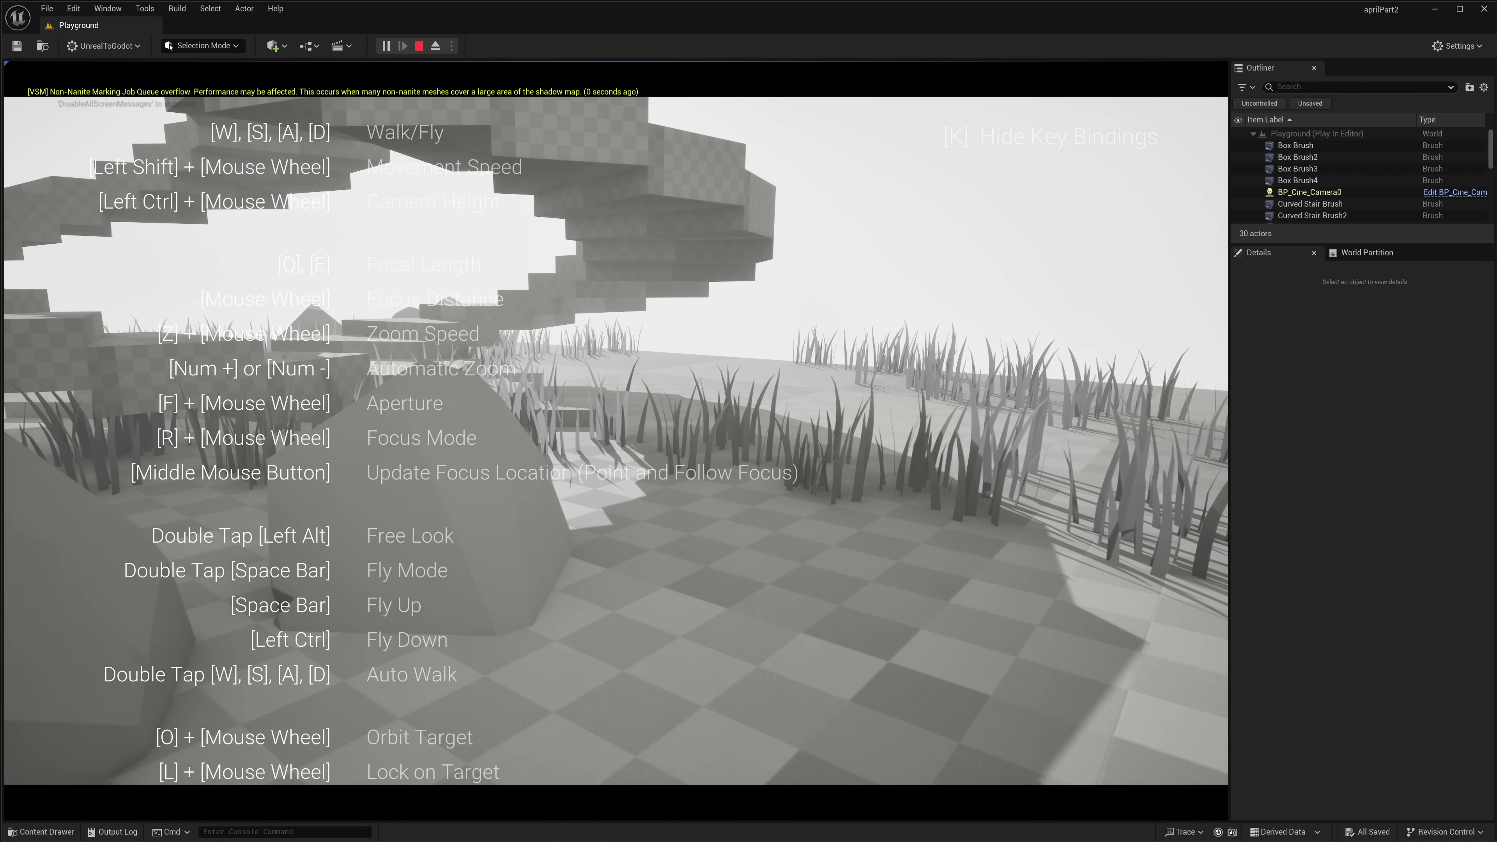
key("w")
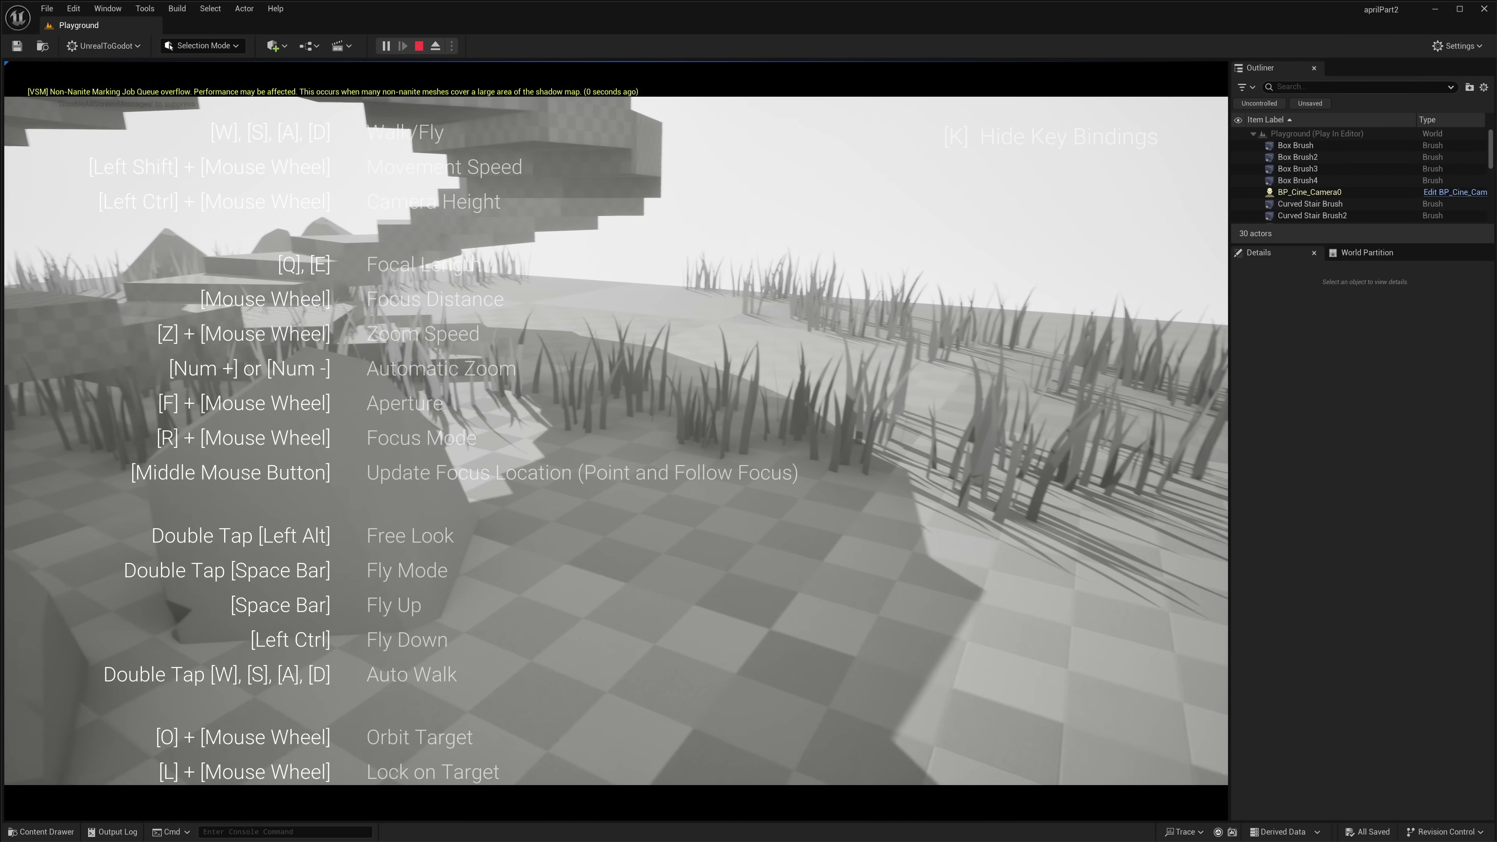
key("w")
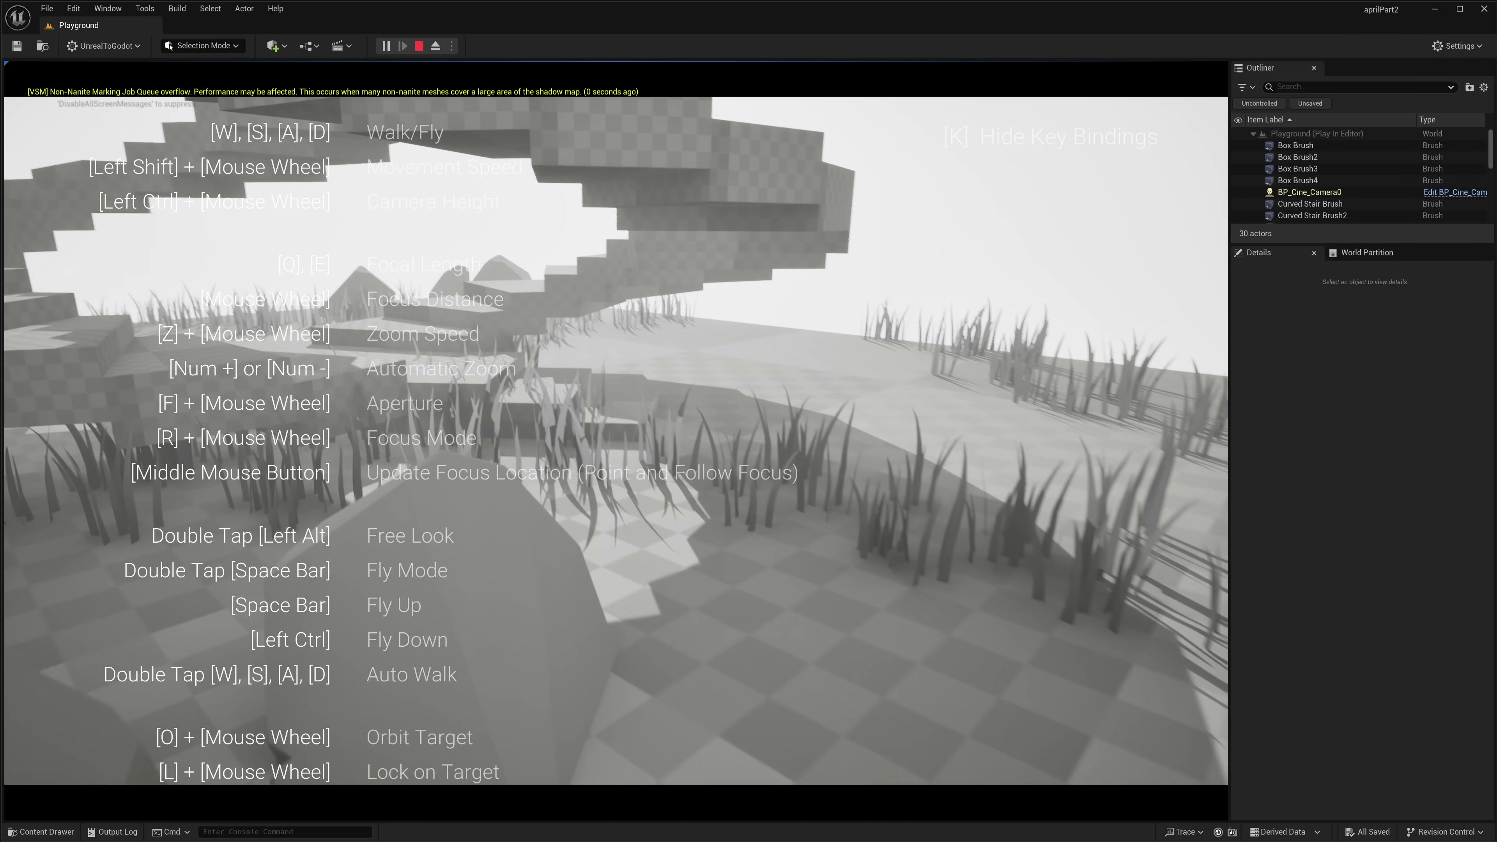
key("Escape")
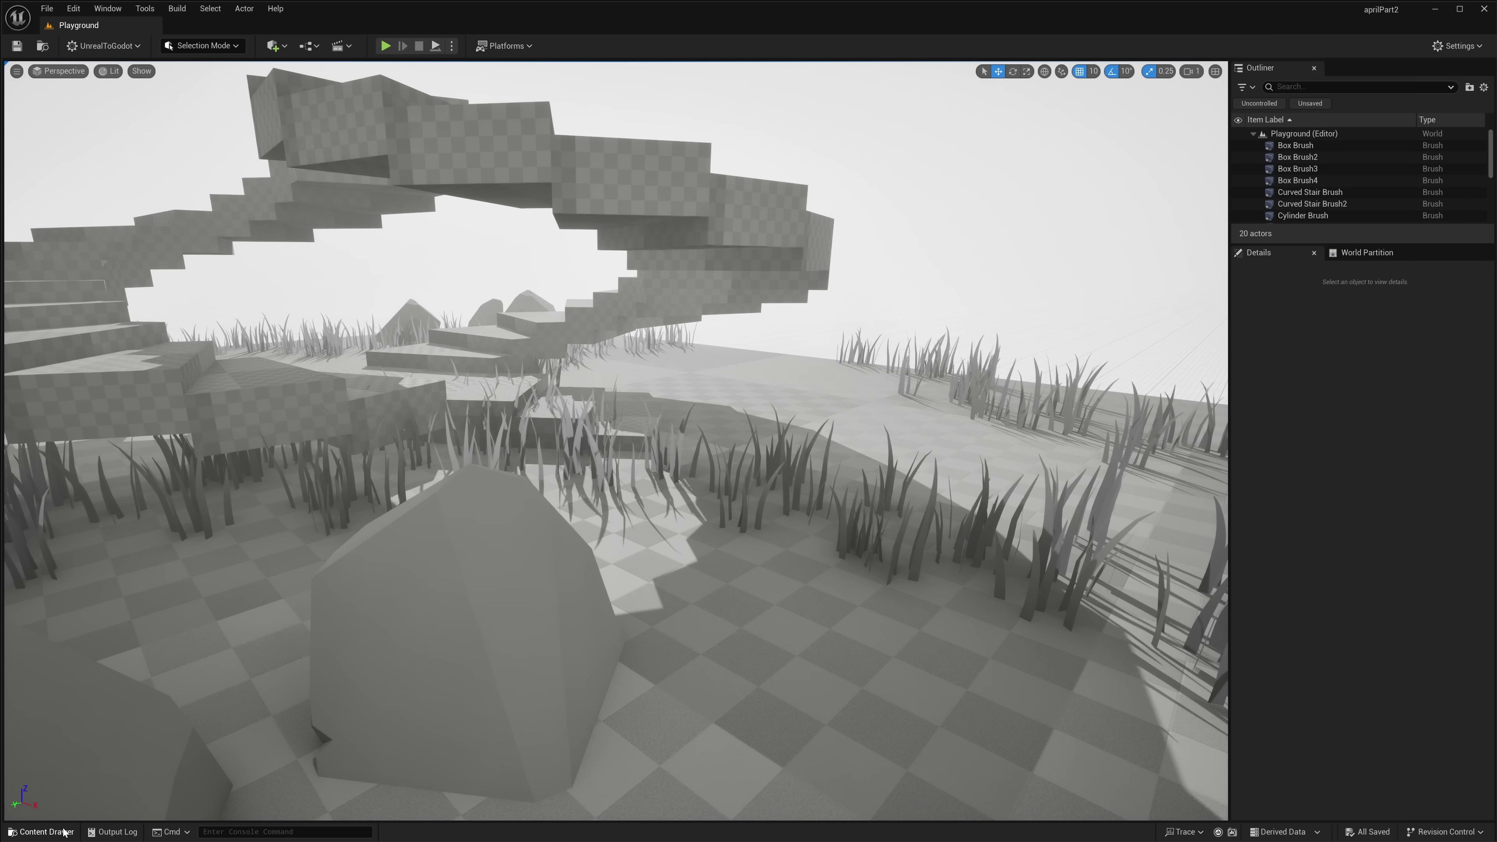
Step: Open the Overview level from the Maps folder inside G2_Mercenaries
left_click(63, 831)
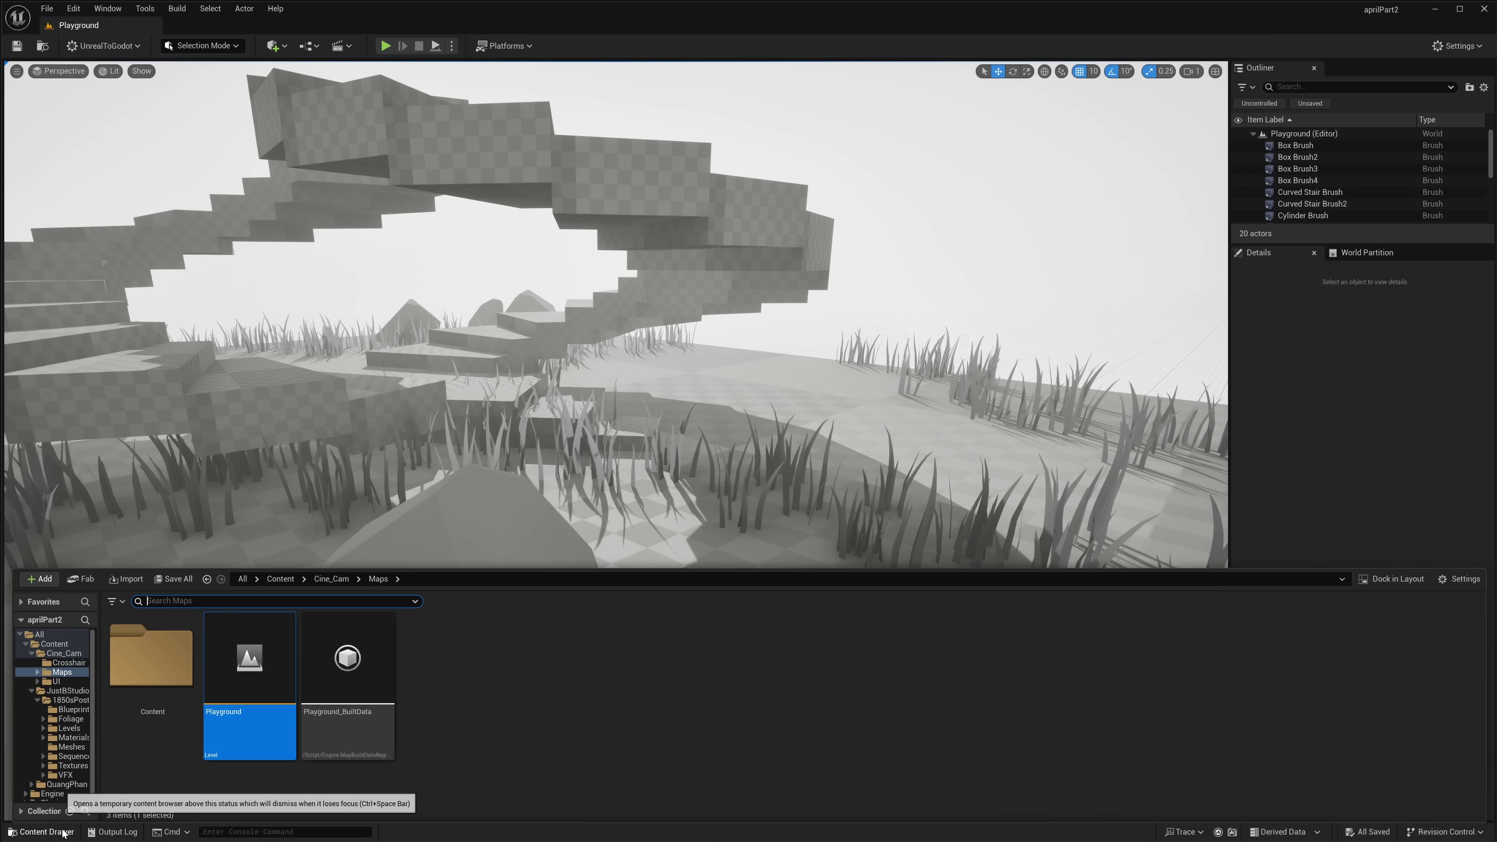
left_click(286, 579)
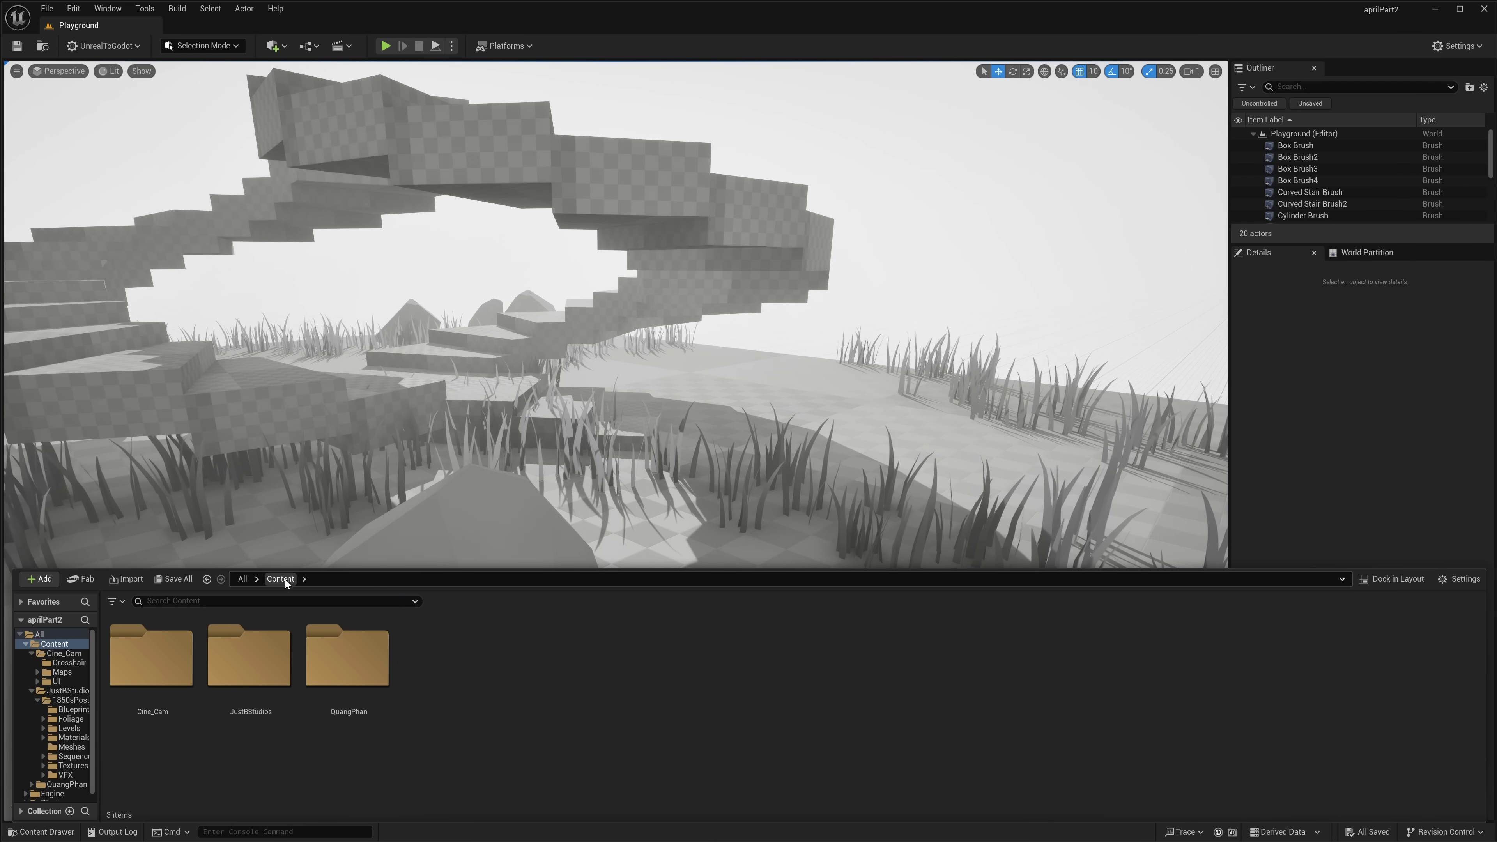
double_click(378, 669)
double_click(286, 662)
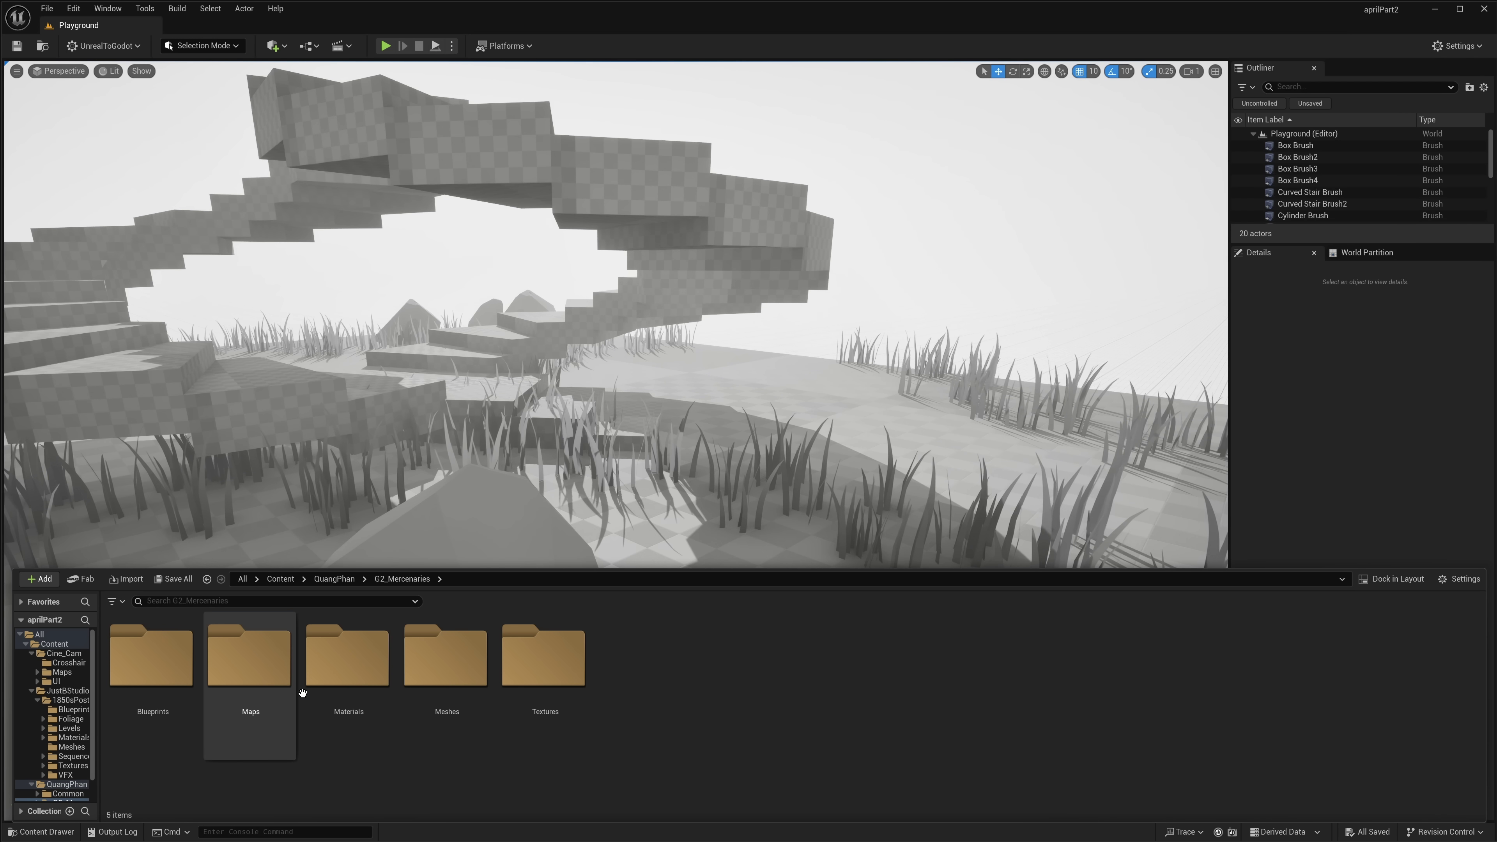
double_click(259, 655)
left_click(152, 651)
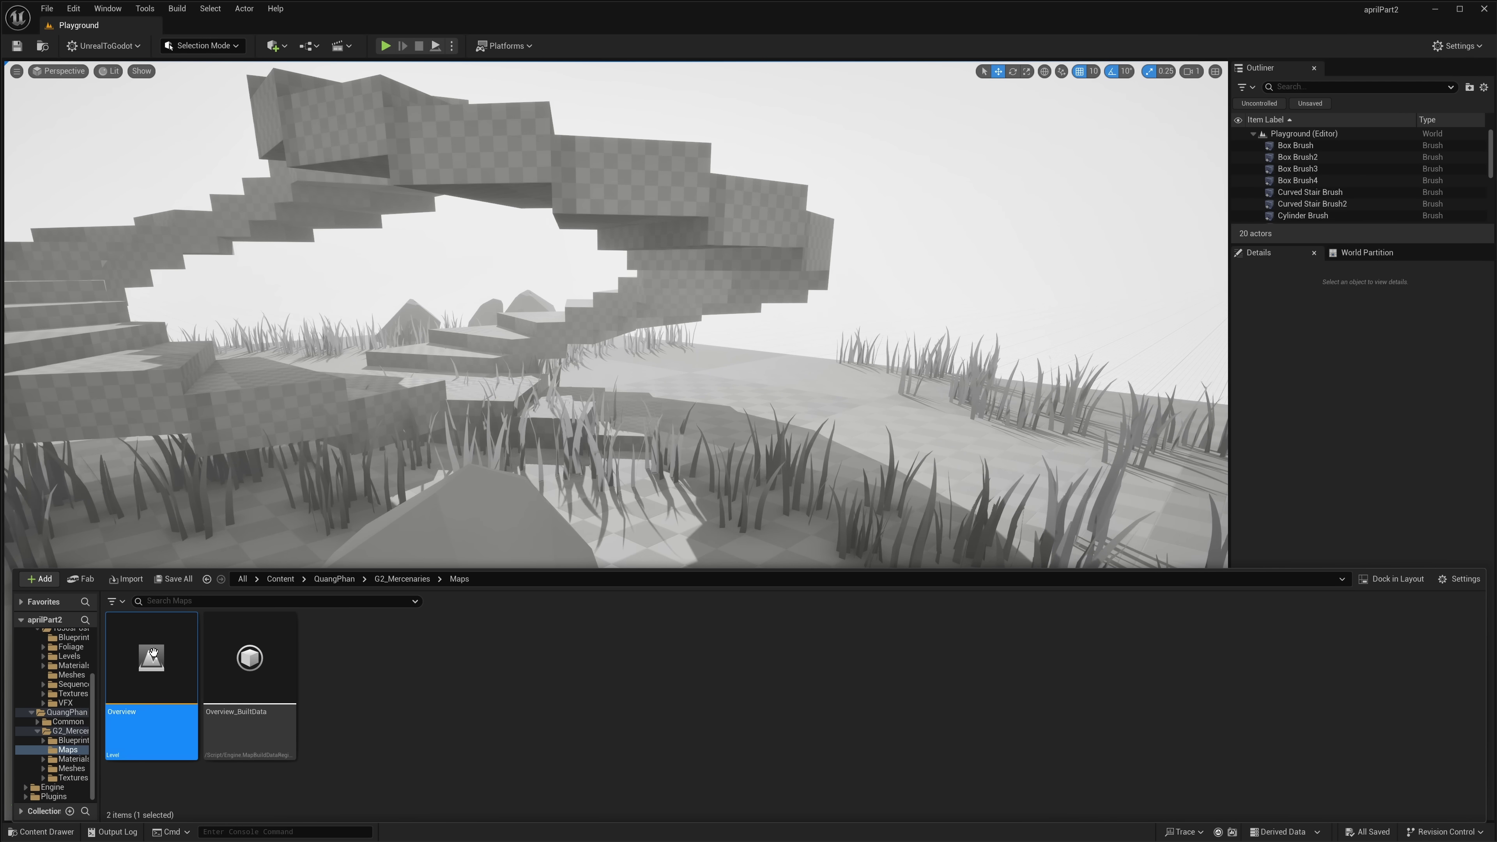
double_click(153, 651)
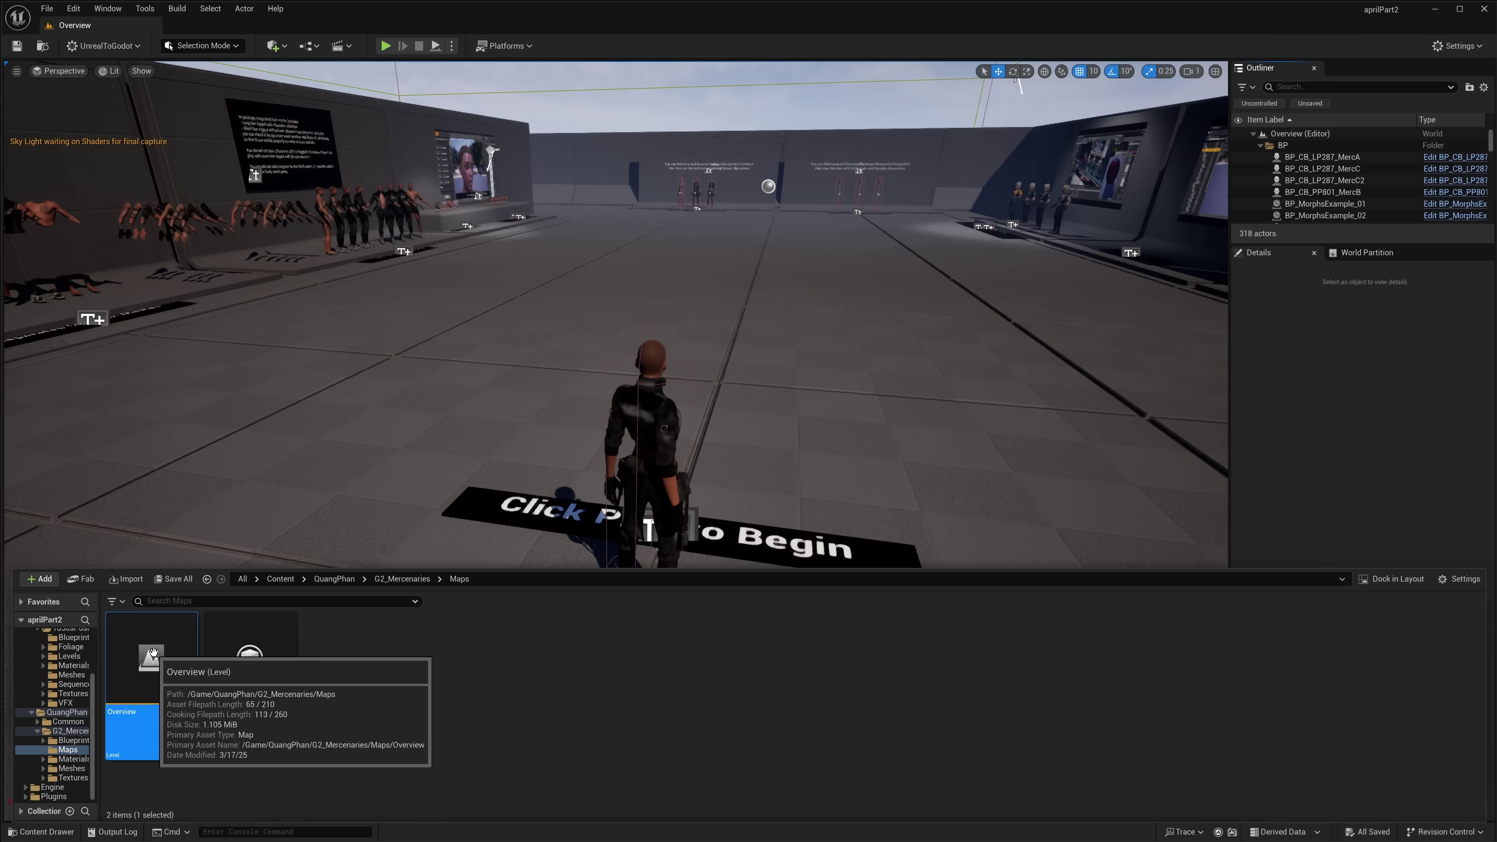
Step: Fly through the Overview level to examine the mercenary characters and their display stands along the walls
right_click_drag(365, 460, 313, 413)
key("d")
key("e")
key("w")
key("a")
key("w")
right_click_drag(460, 407, 539, 406)
key("s")
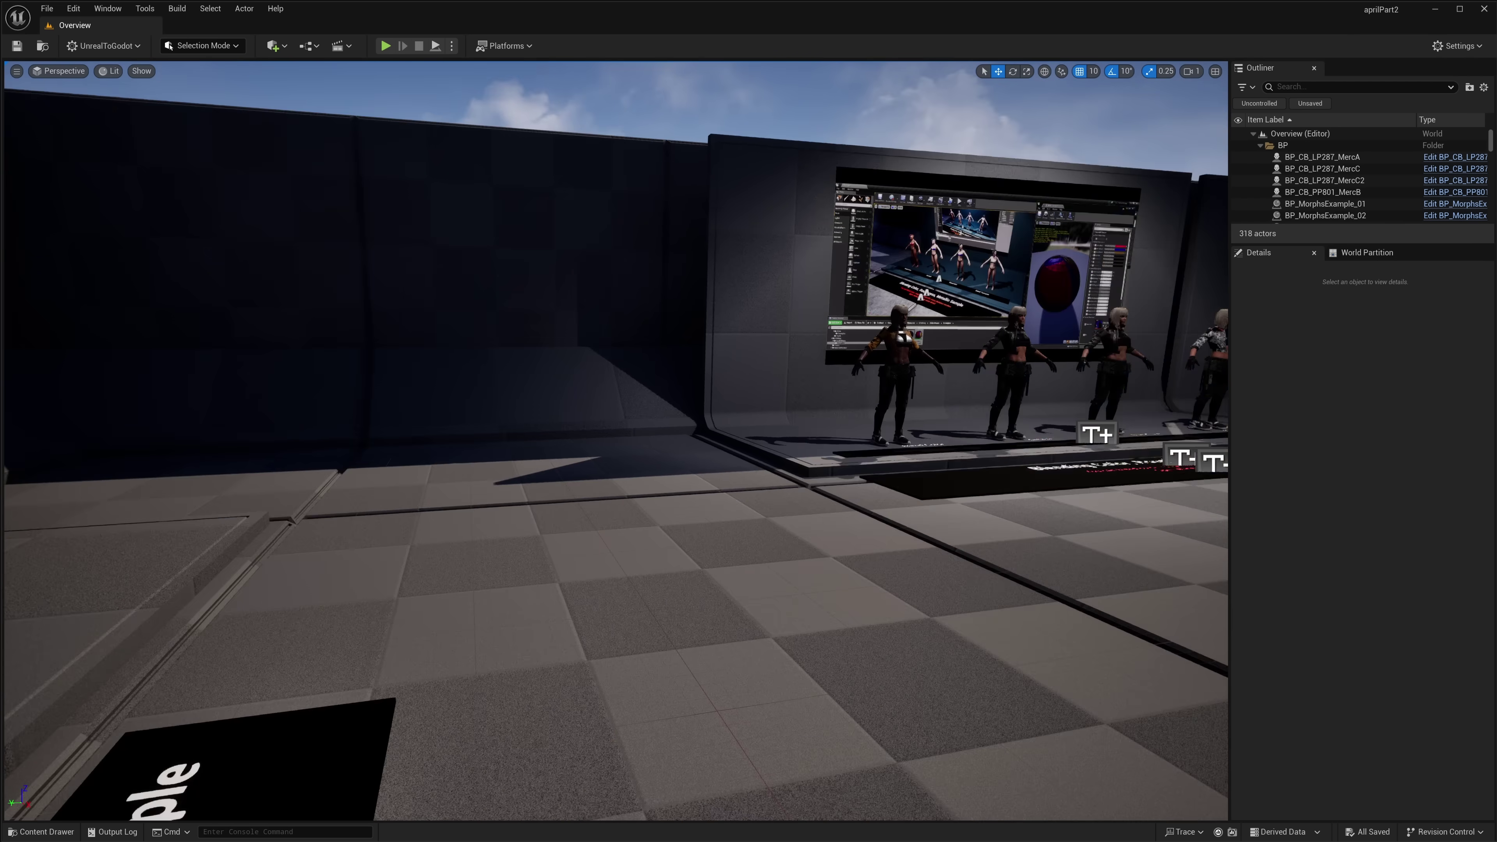
right_click_drag(538, 406, 470, 394)
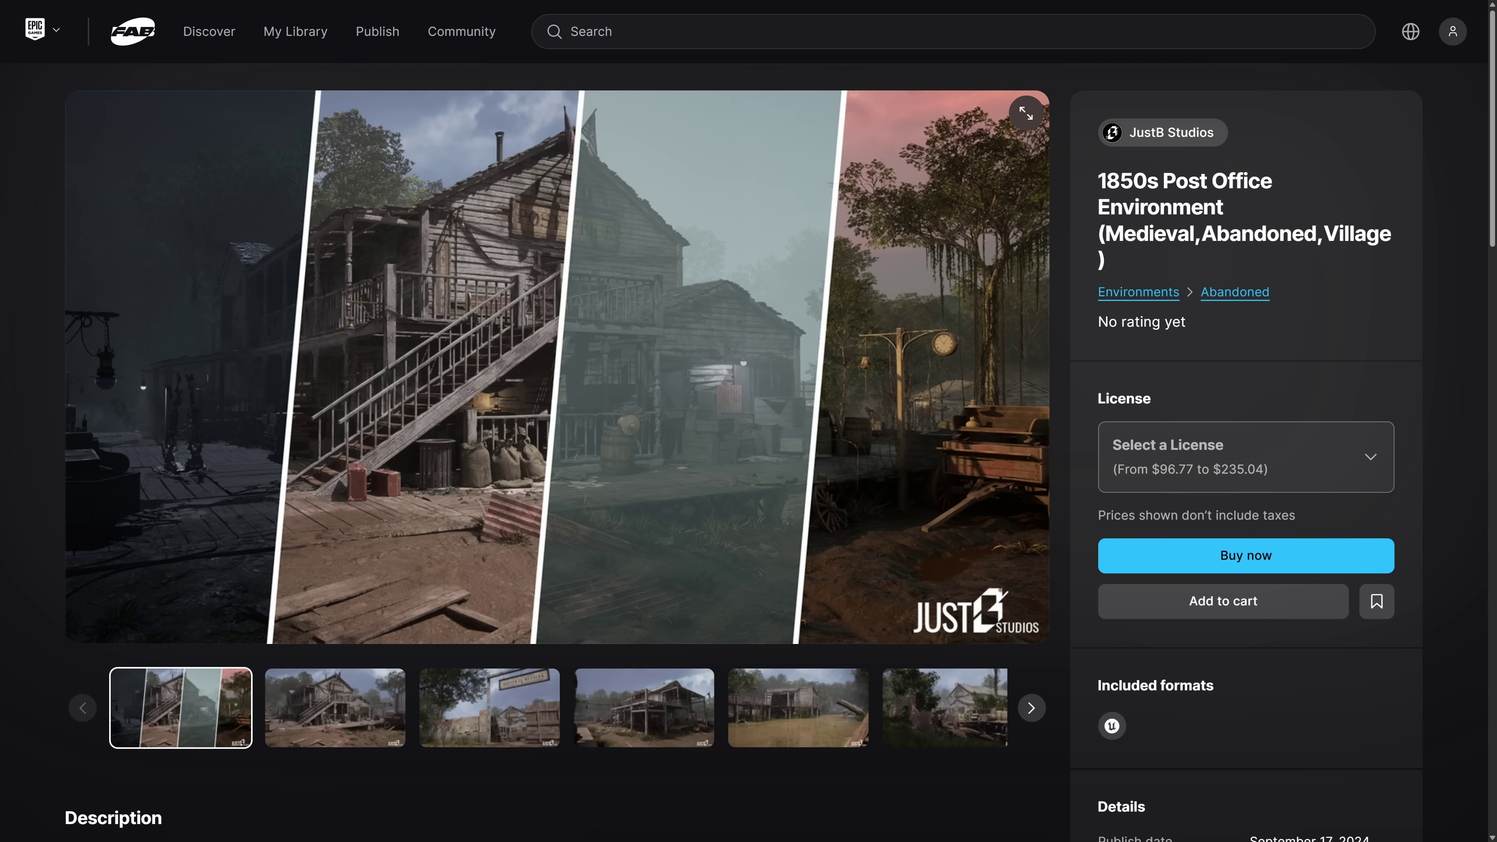
Step: Switch to Fab and browse the daytime, foggy and night gallery images of the 1850s Post Office Environment listing
left_click(320, 719)
scroll(707, 649, "down", 3)
scroll(1002, 596, "up", 1)
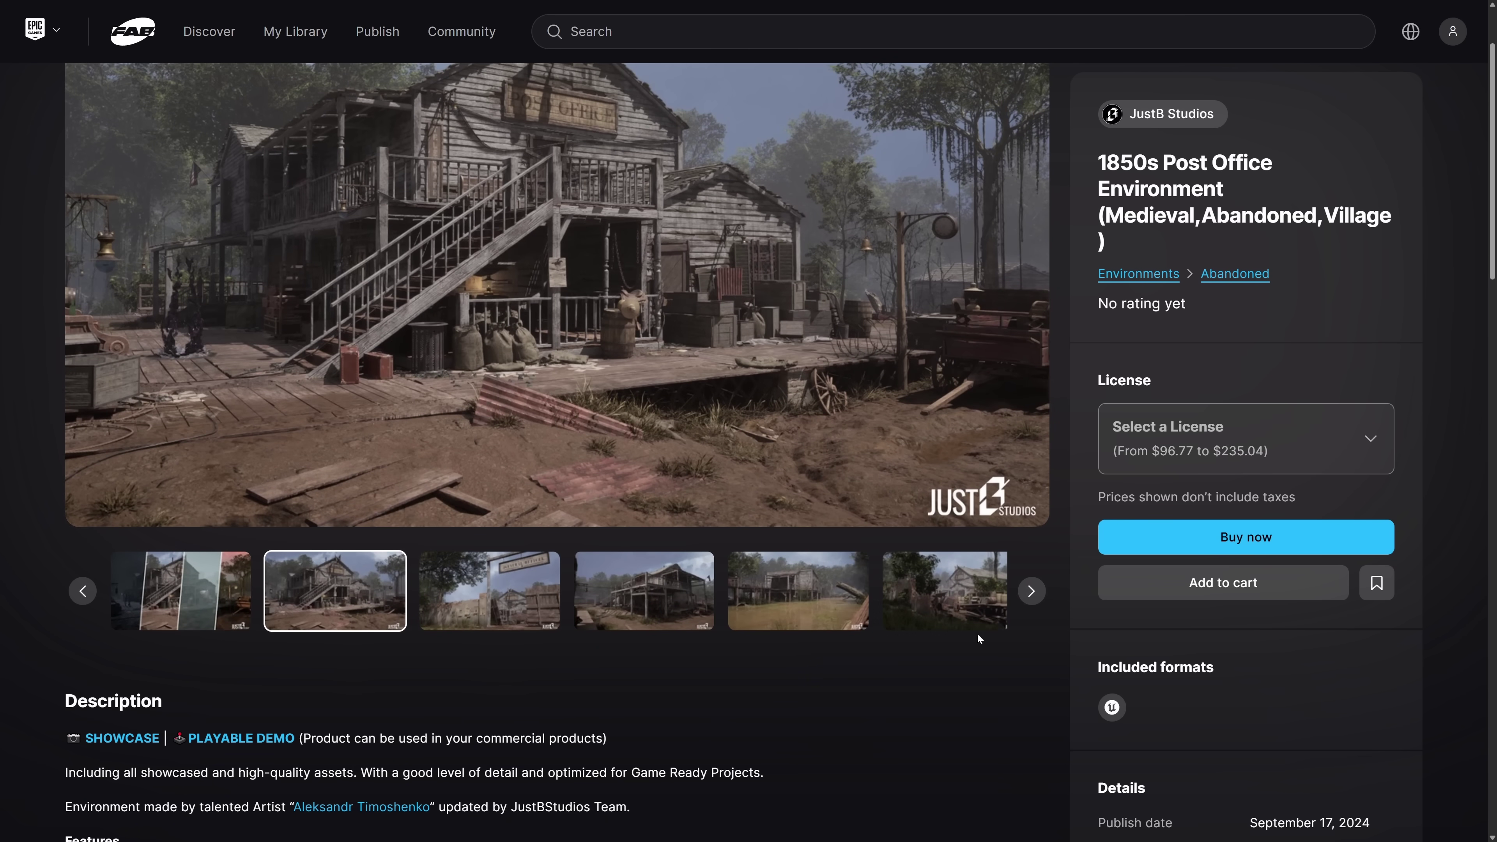
left_click(1031, 591)
left_click(1030, 591)
left_click(1031, 591)
left_click(1031, 592)
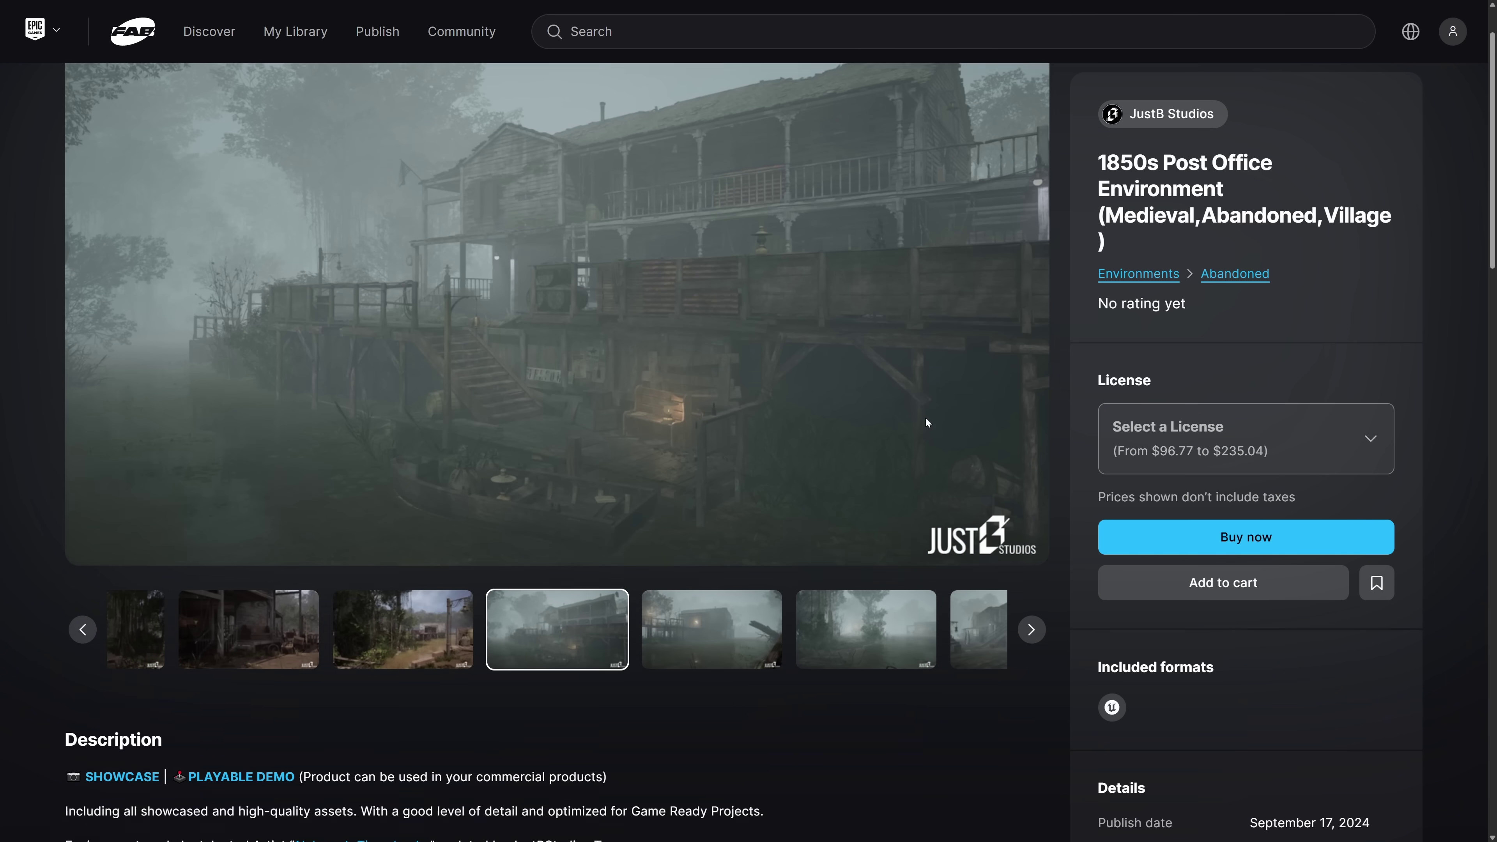
scroll(930, 428, "up", 1)
left_click(1030, 710)
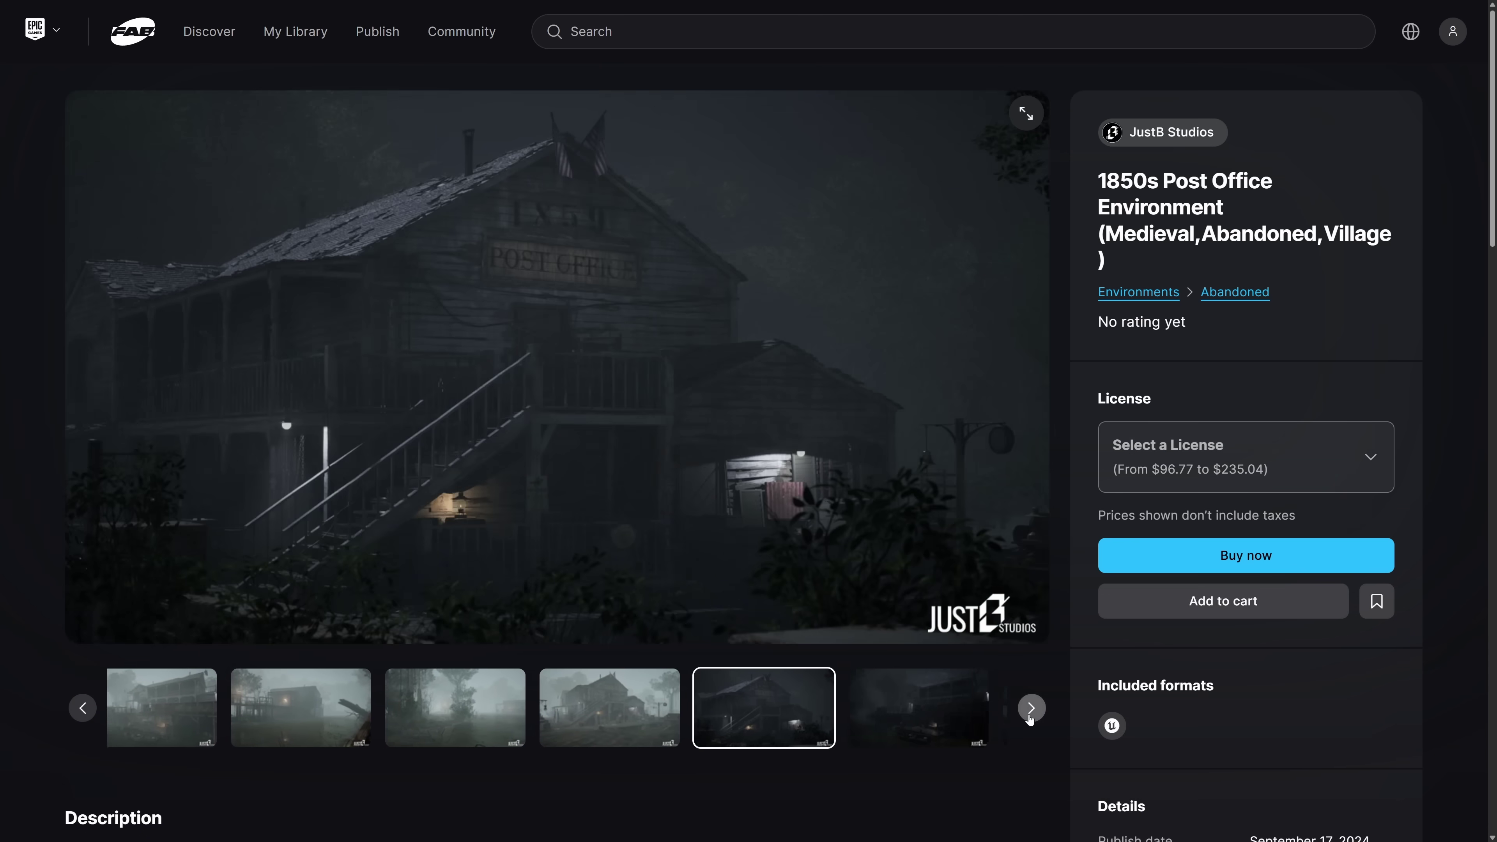
left_click(1031, 709)
left_click(403, 708)
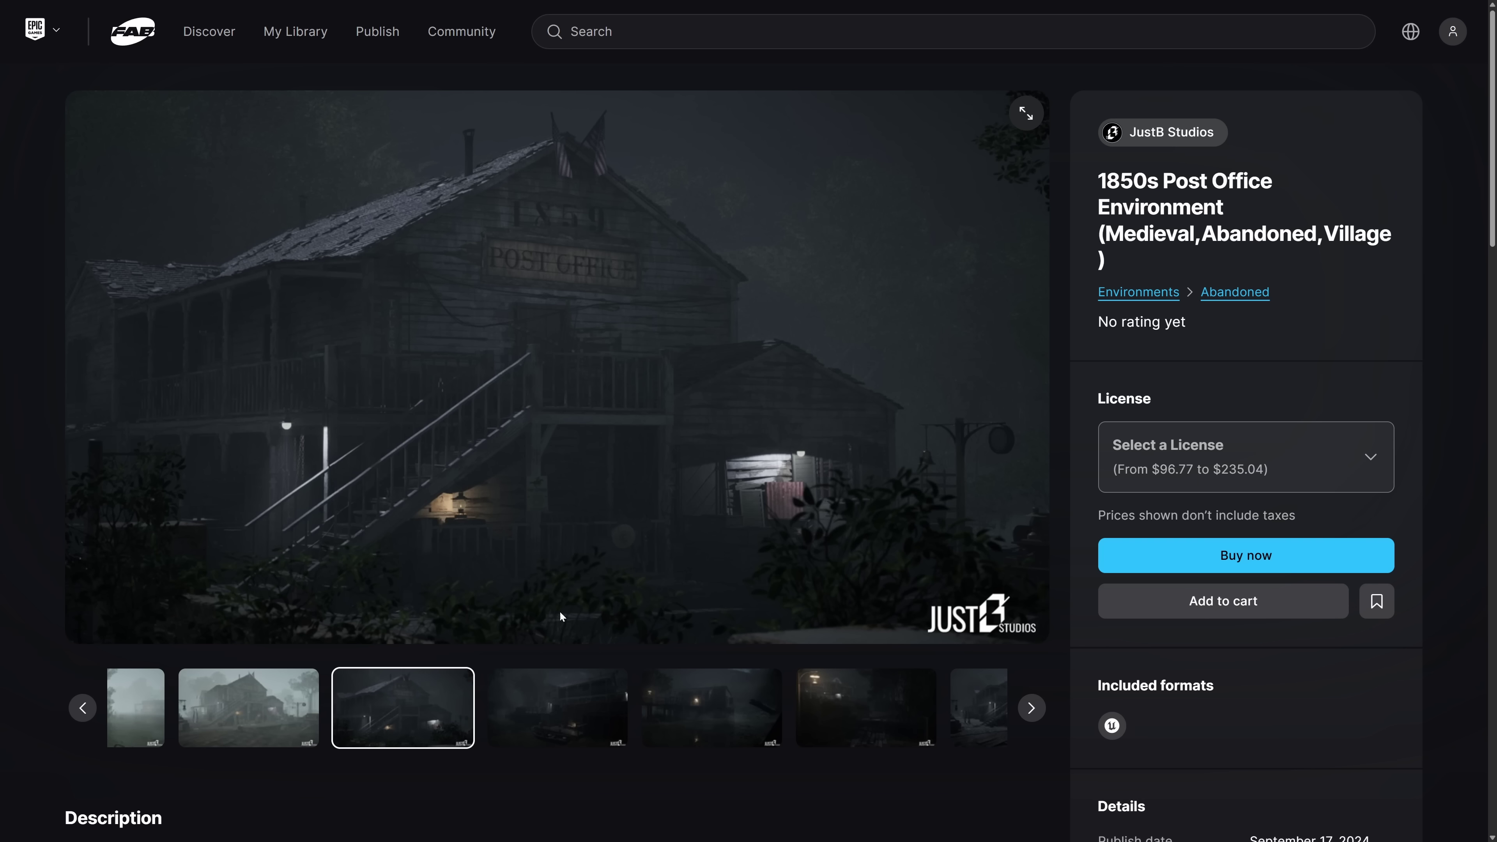
left_click(866, 707)
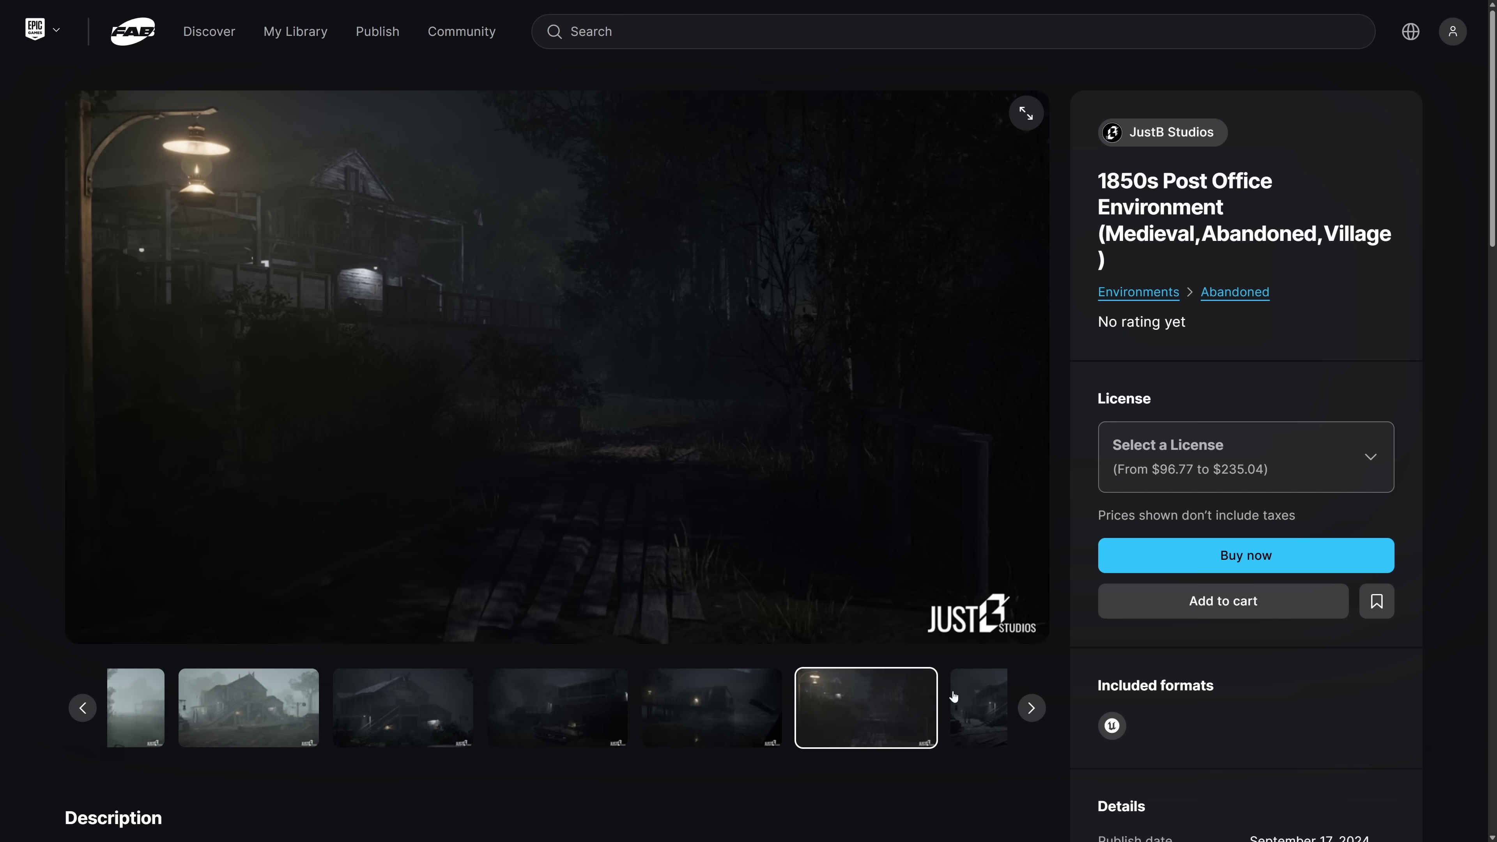
left_click(961, 702)
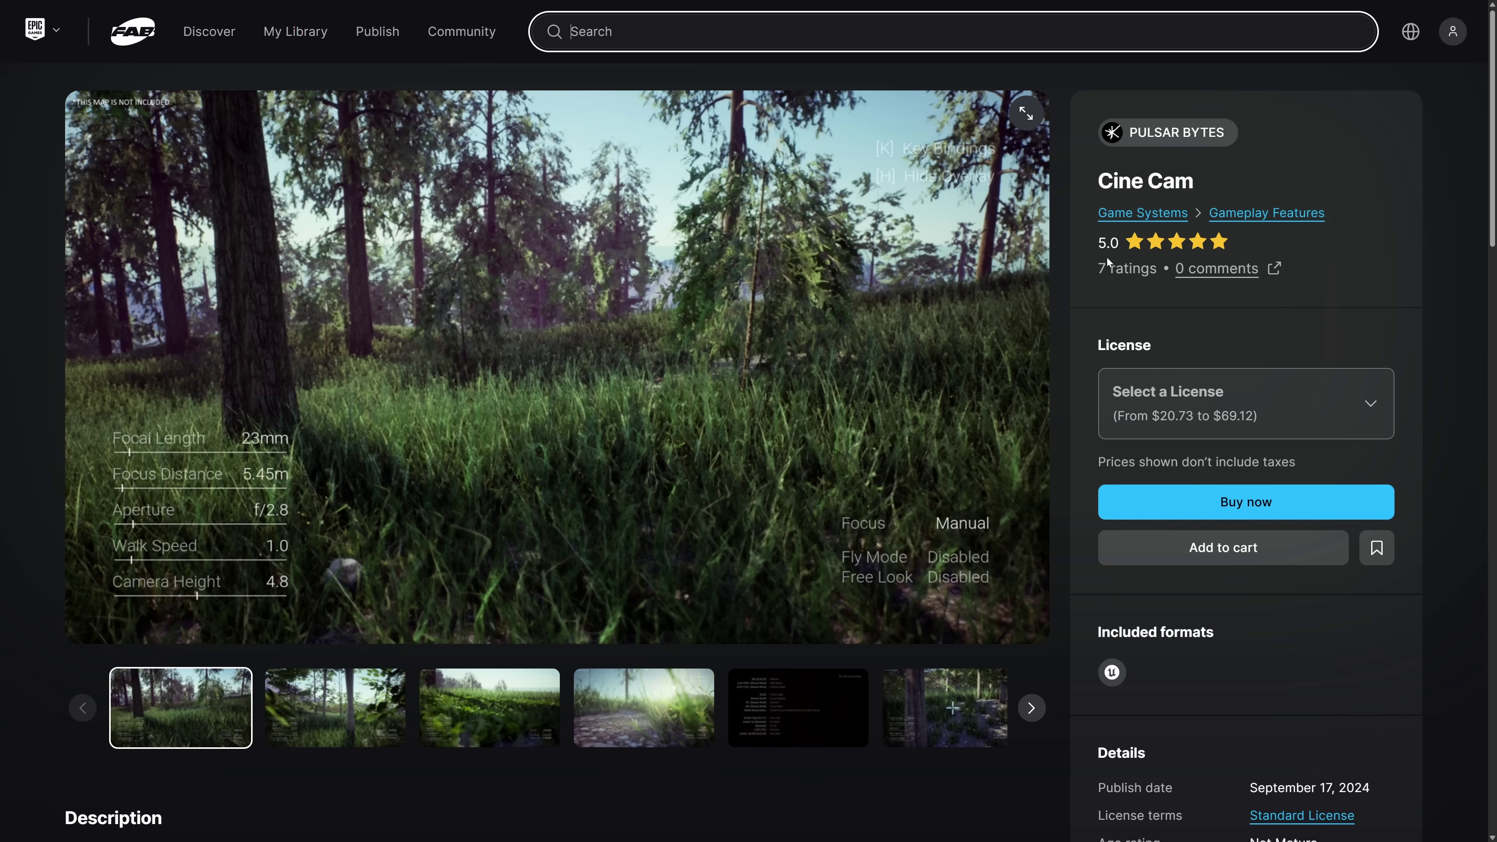
Step: Read the Cine Cam listing's description, expanding it to show the full key features list
scroll(1108, 262, "down", 10)
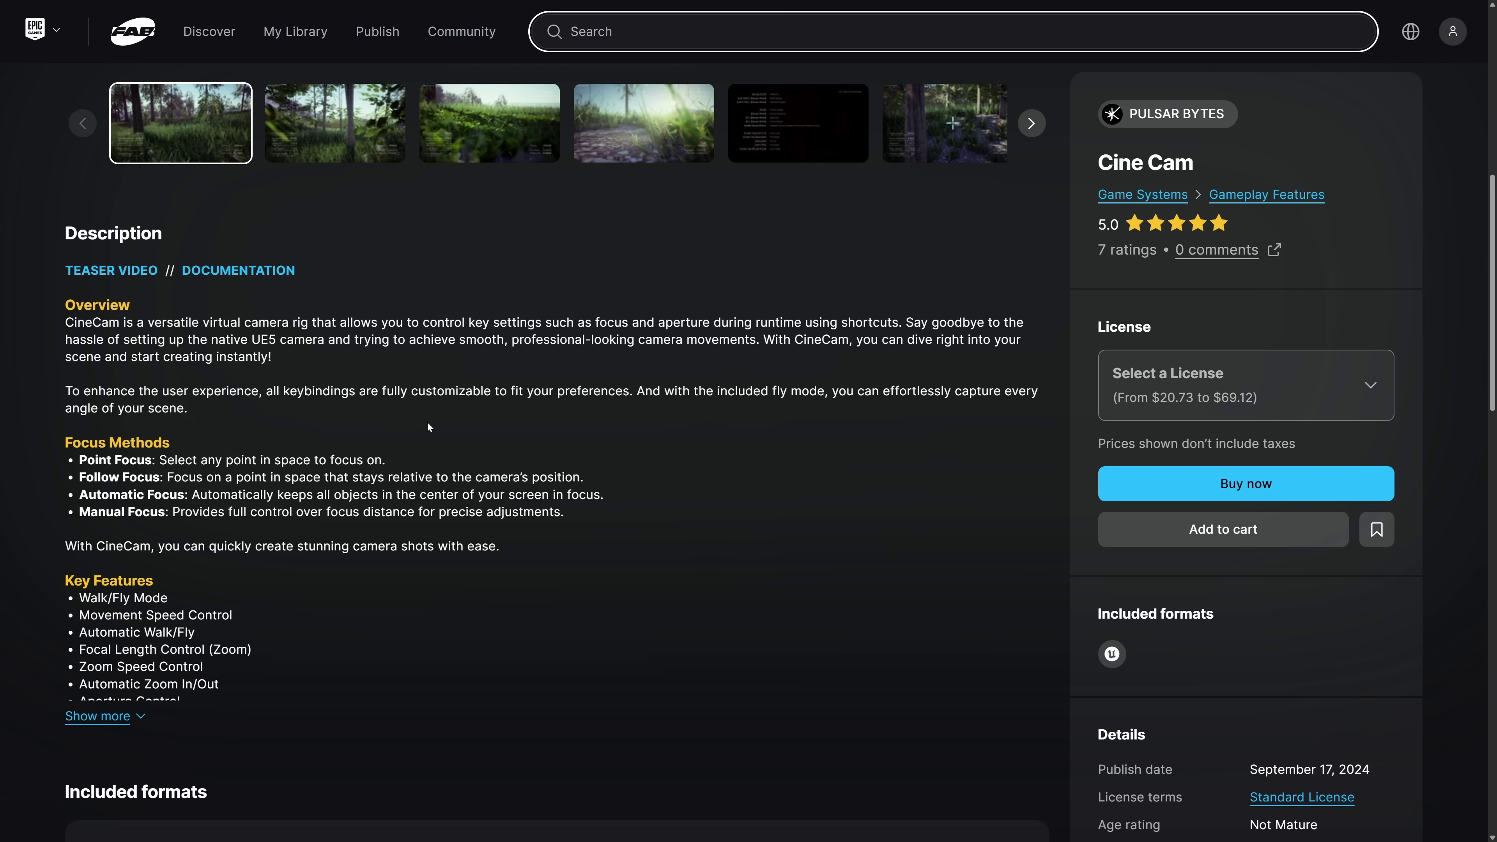
scroll(429, 426, "down", 3)
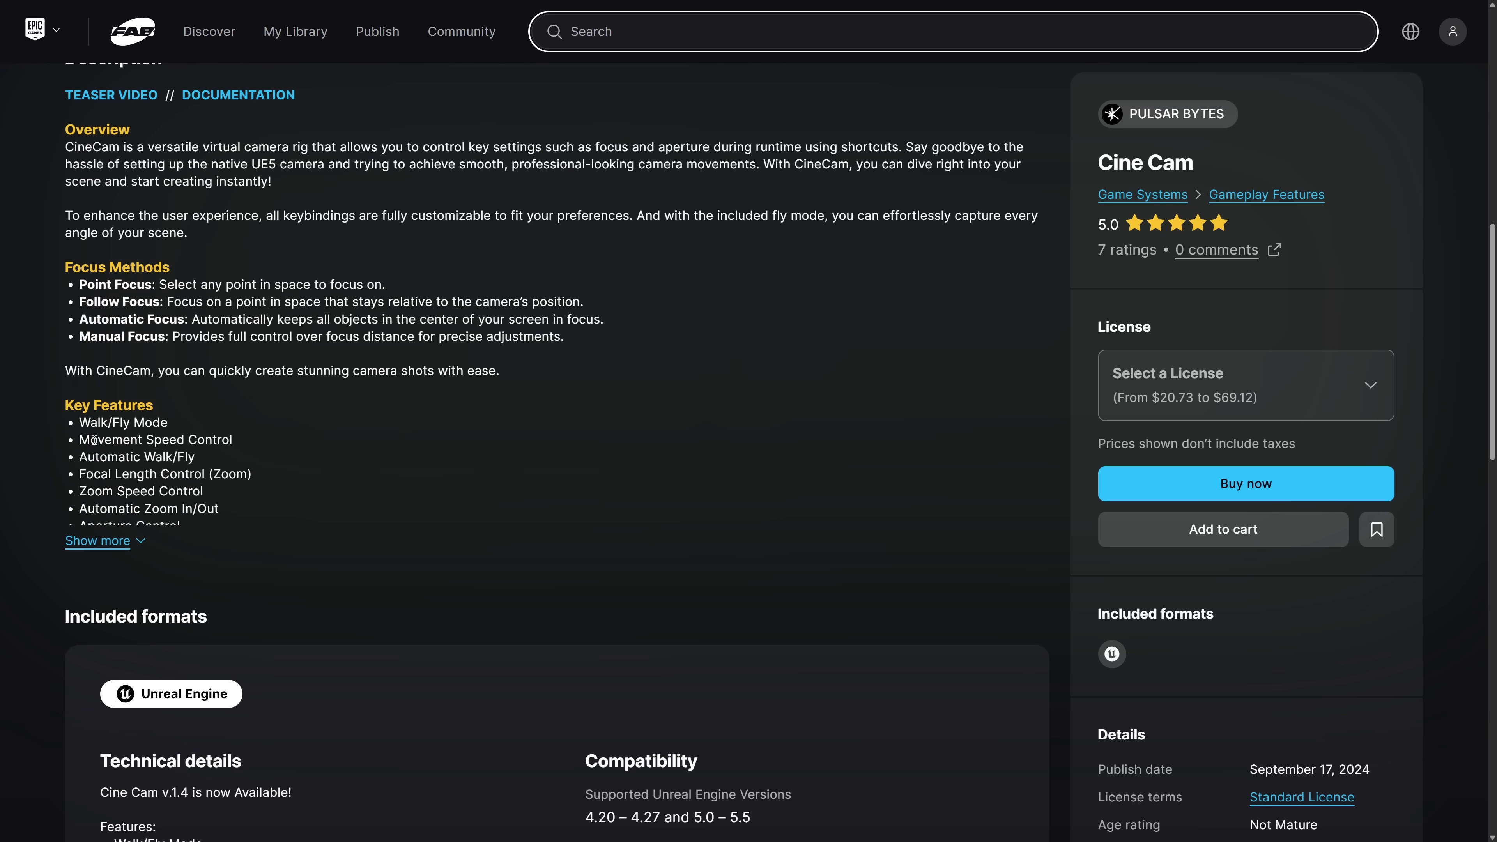
left_click(104, 542)
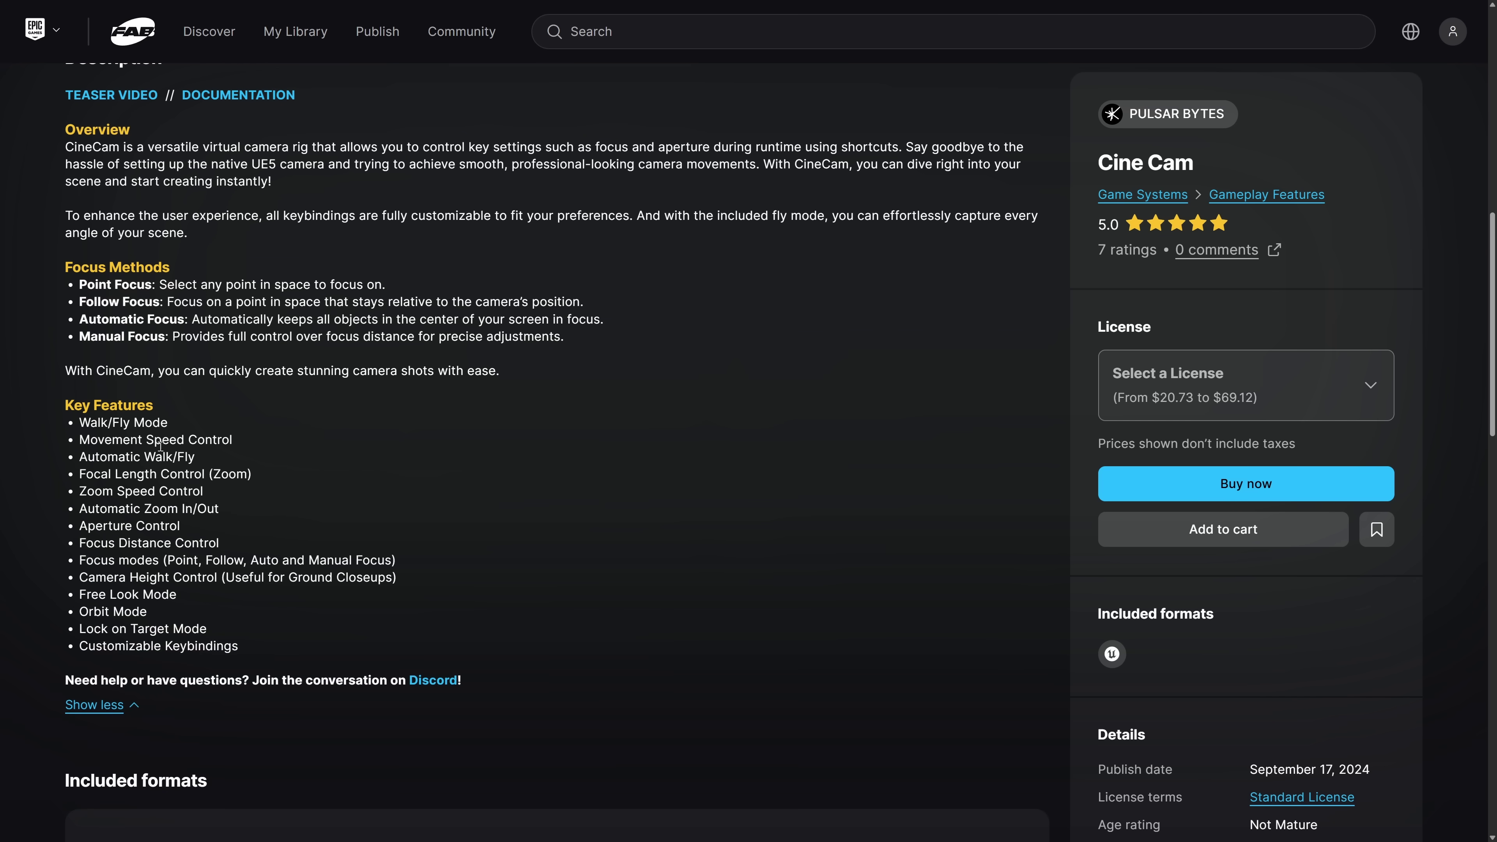
scroll(160, 447, "down", 1)
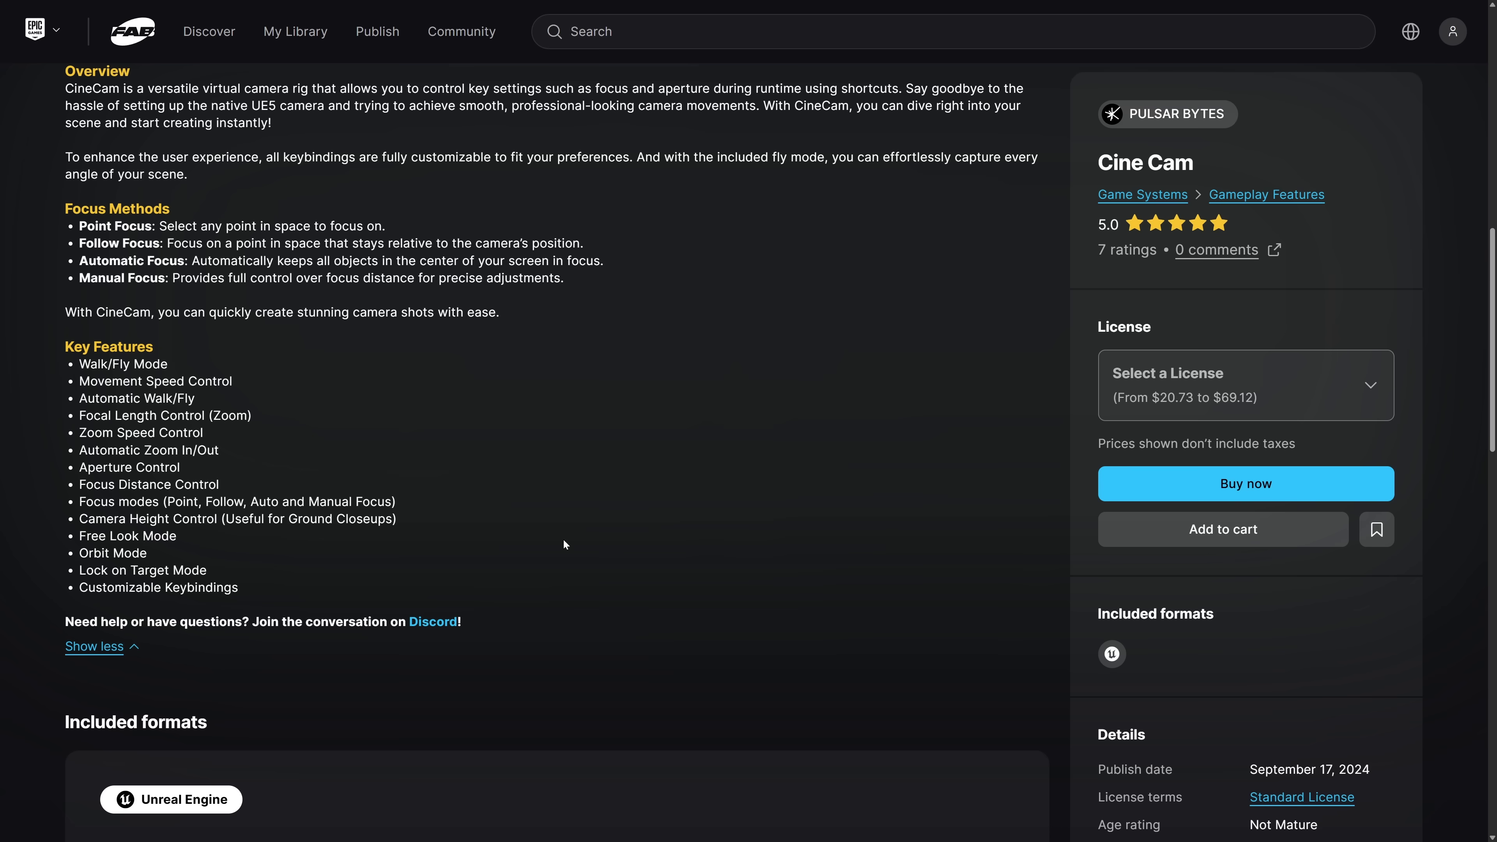
scroll(609, 488, "up", 13)
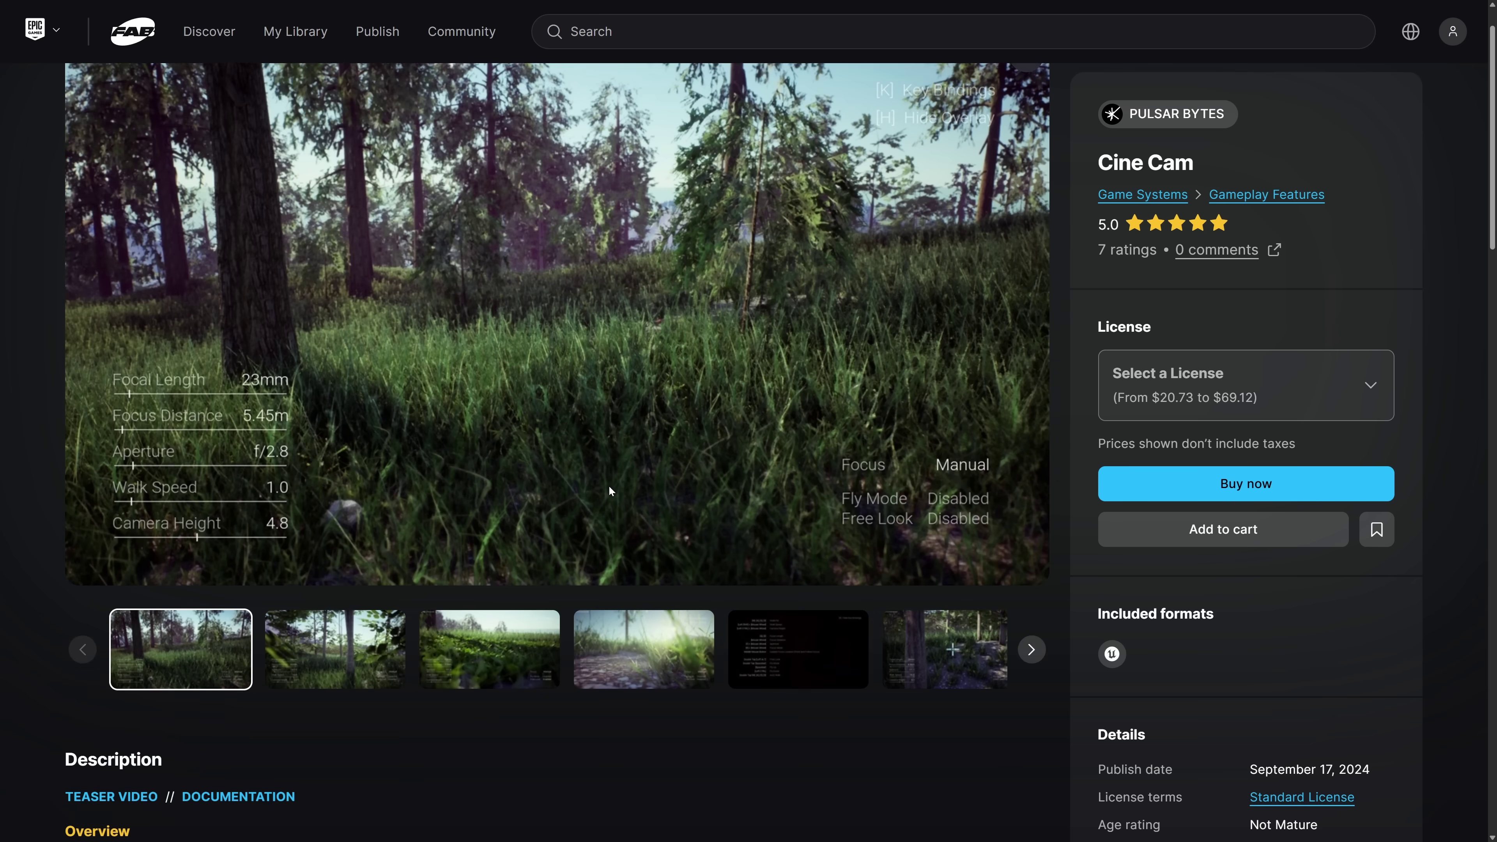
scroll(611, 491, "up", 1)
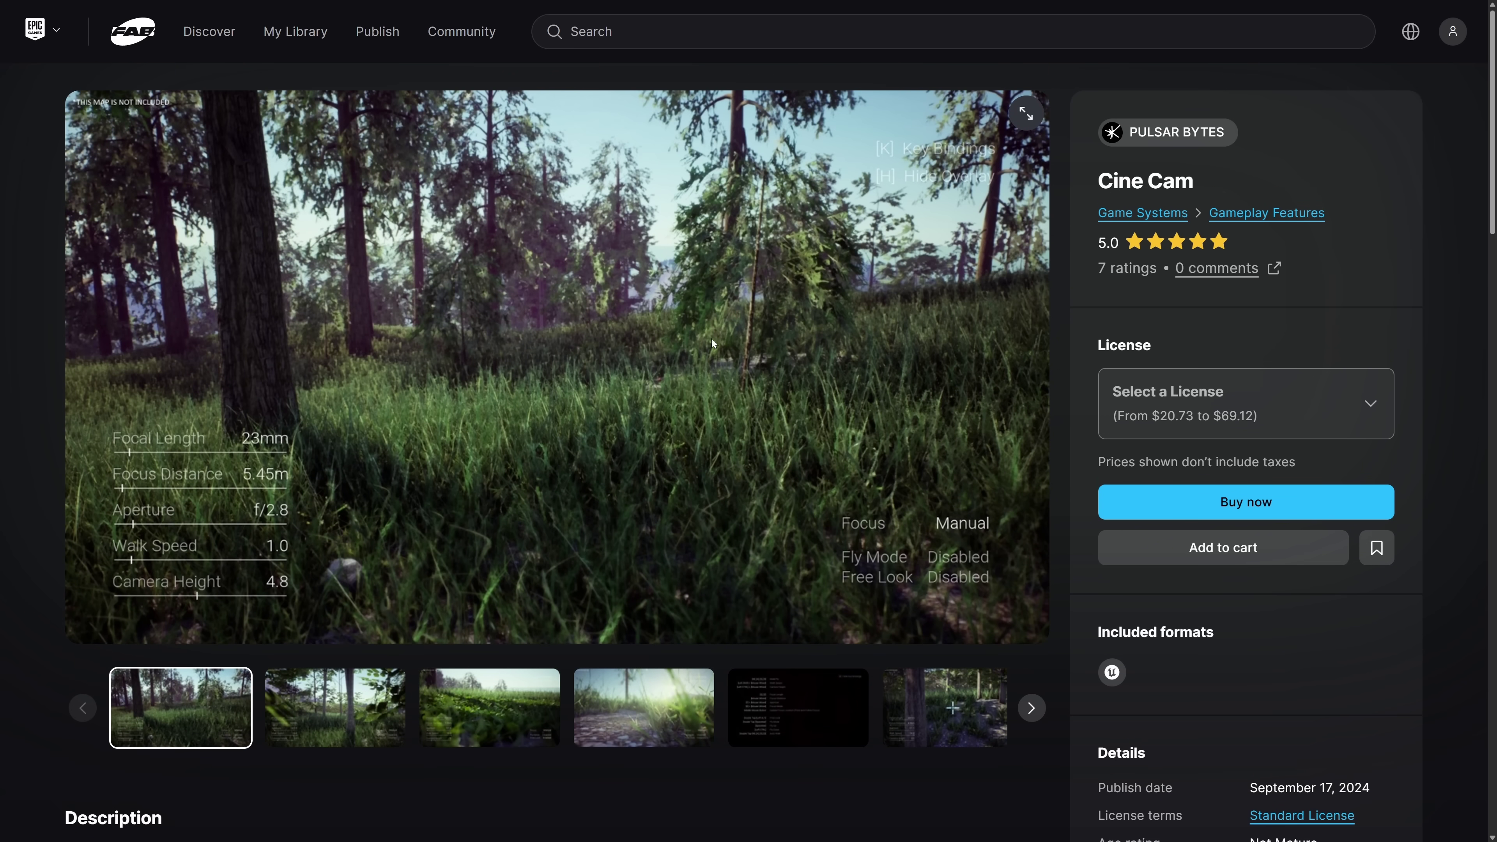
Step: Switch to the G2: Mercenaries listing and view its gallery images through to the full-body shot of both characters
key("ctrl+Tab")
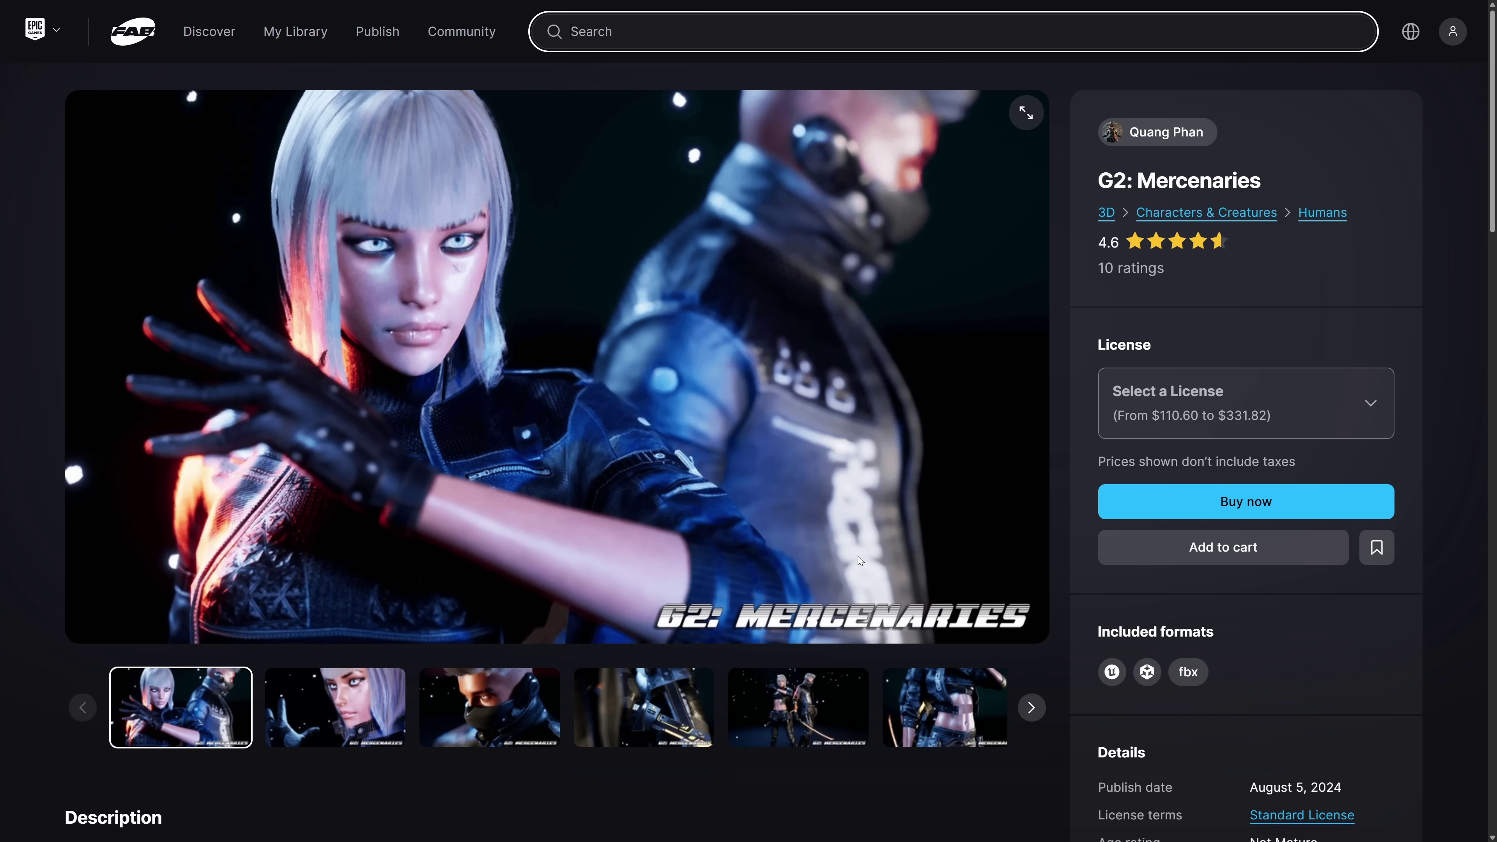
scroll(452, 366, "down", 1)
left_click(354, 649)
left_click(495, 649)
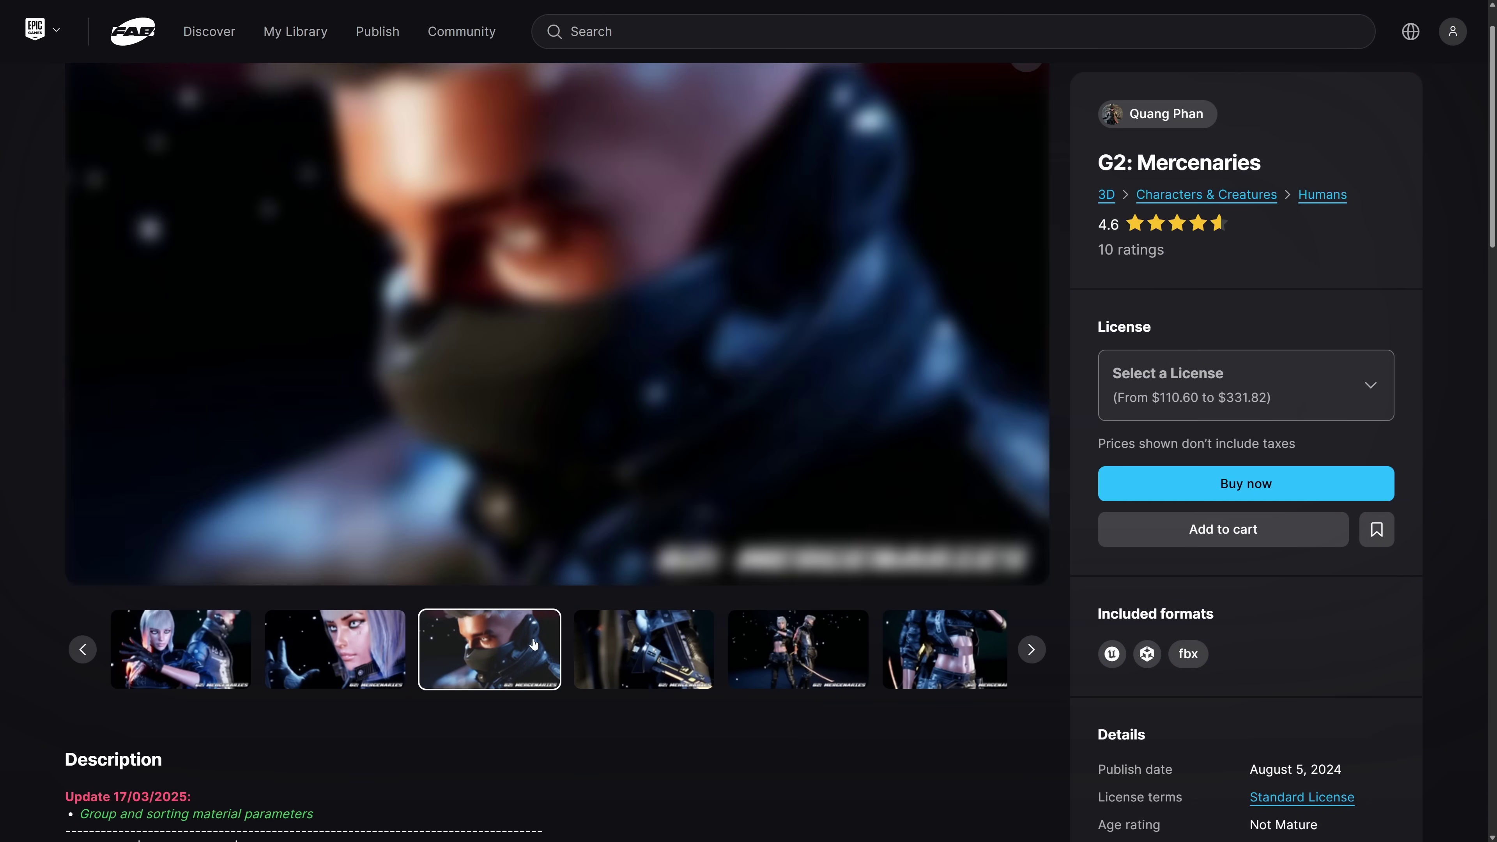
left_click(648, 648)
left_click(847, 657)
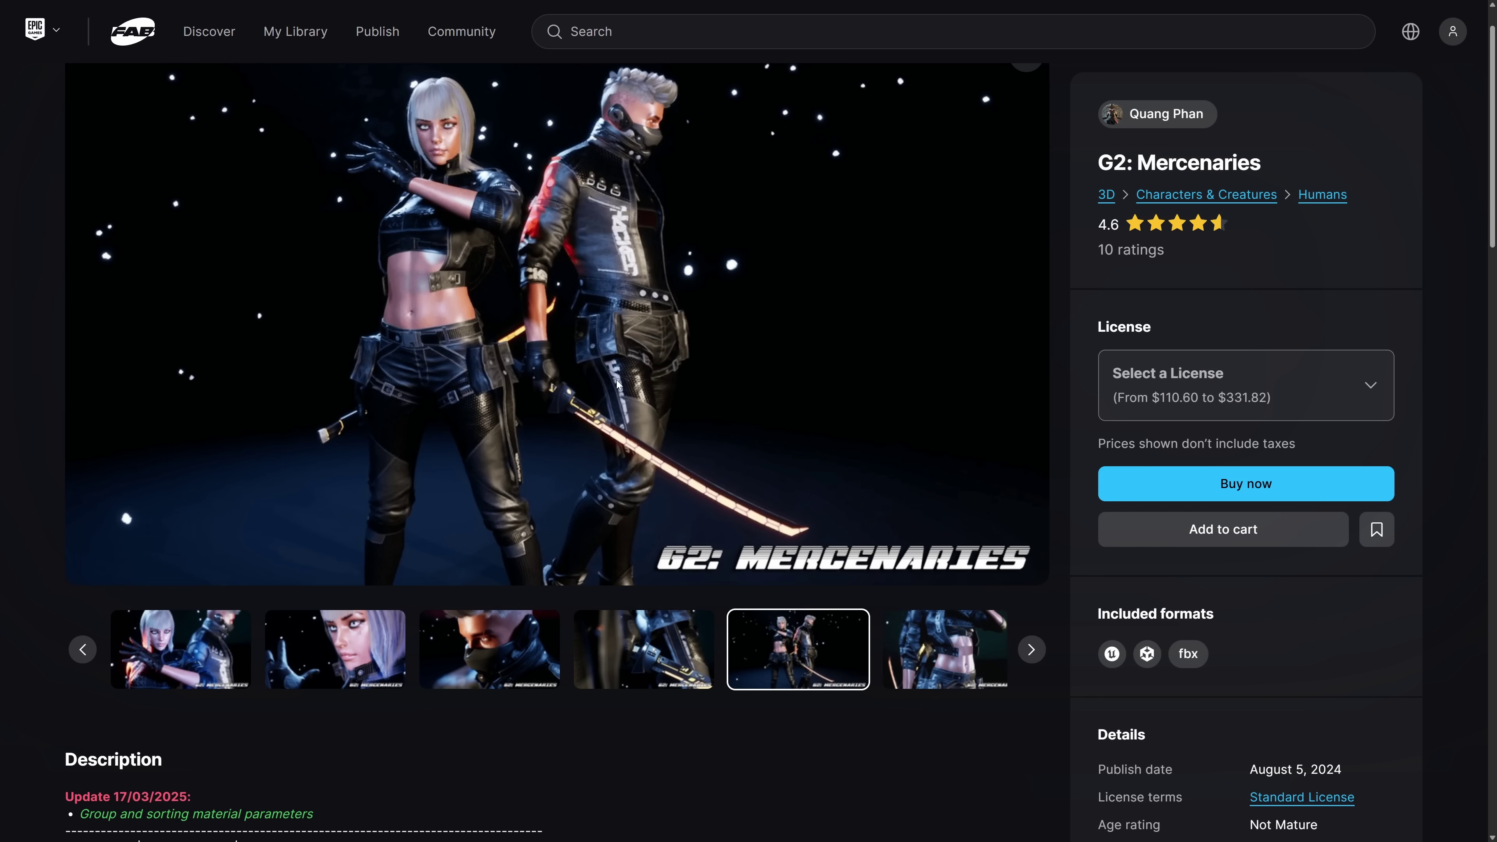
Step: Read the G2: Mercenaries description and its included formats with their technical details
scroll(806, 511, "down", 10)
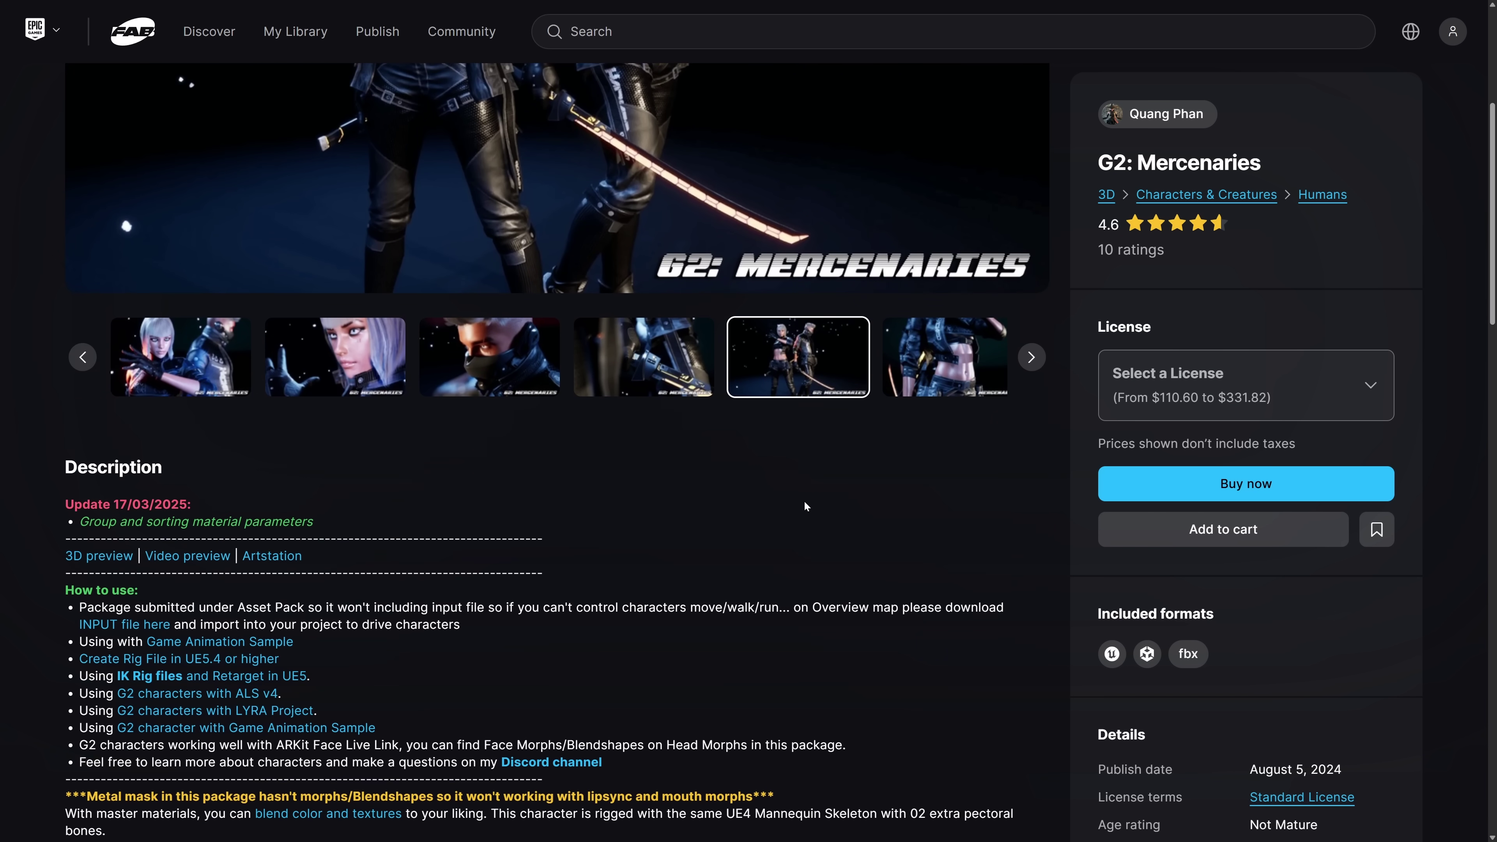
scroll(805, 502, "down", 1)
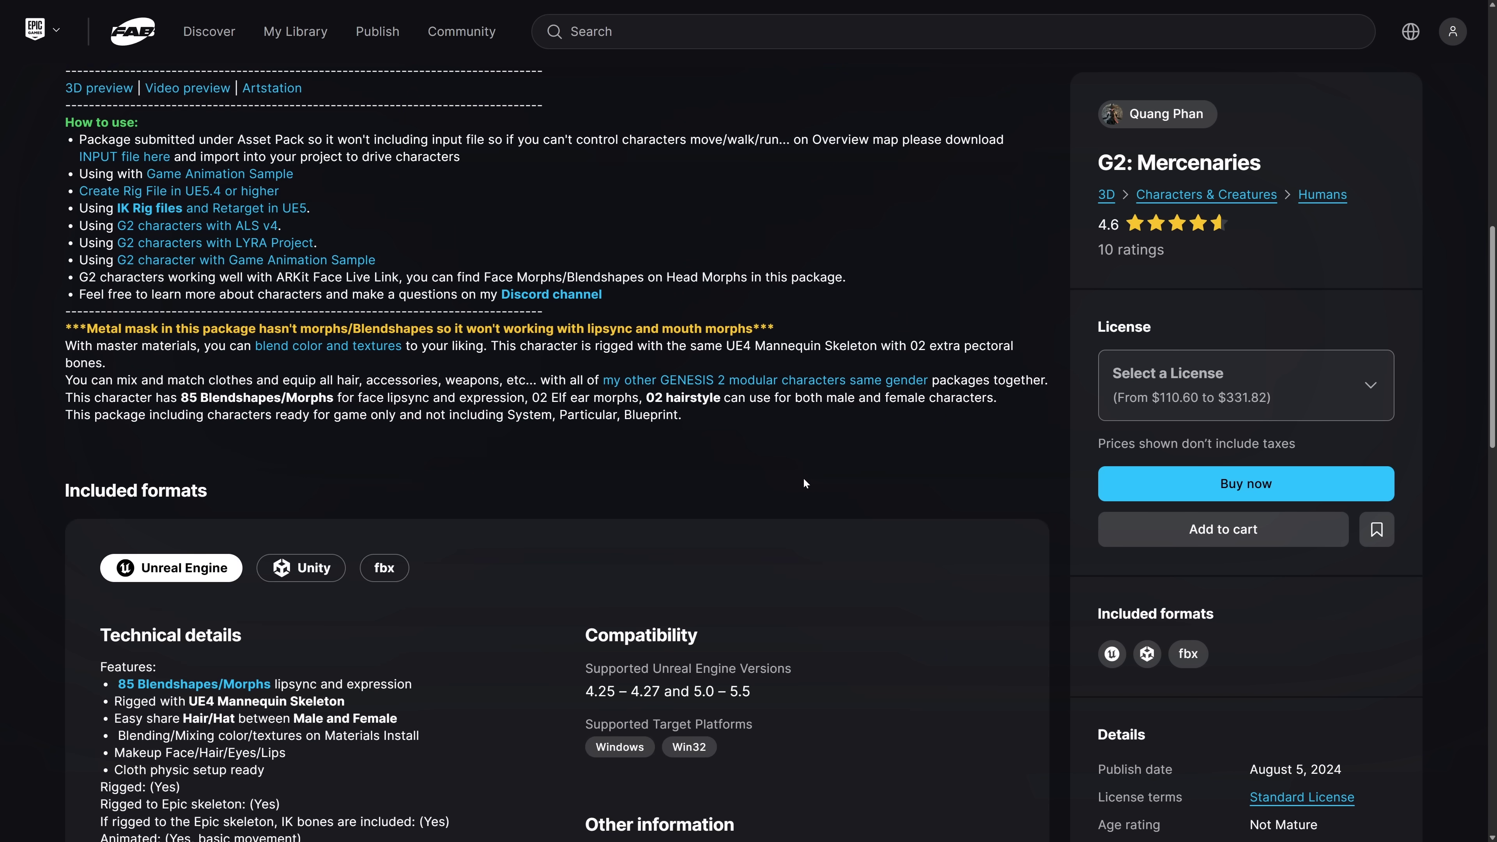
scroll(804, 479, "up", 10)
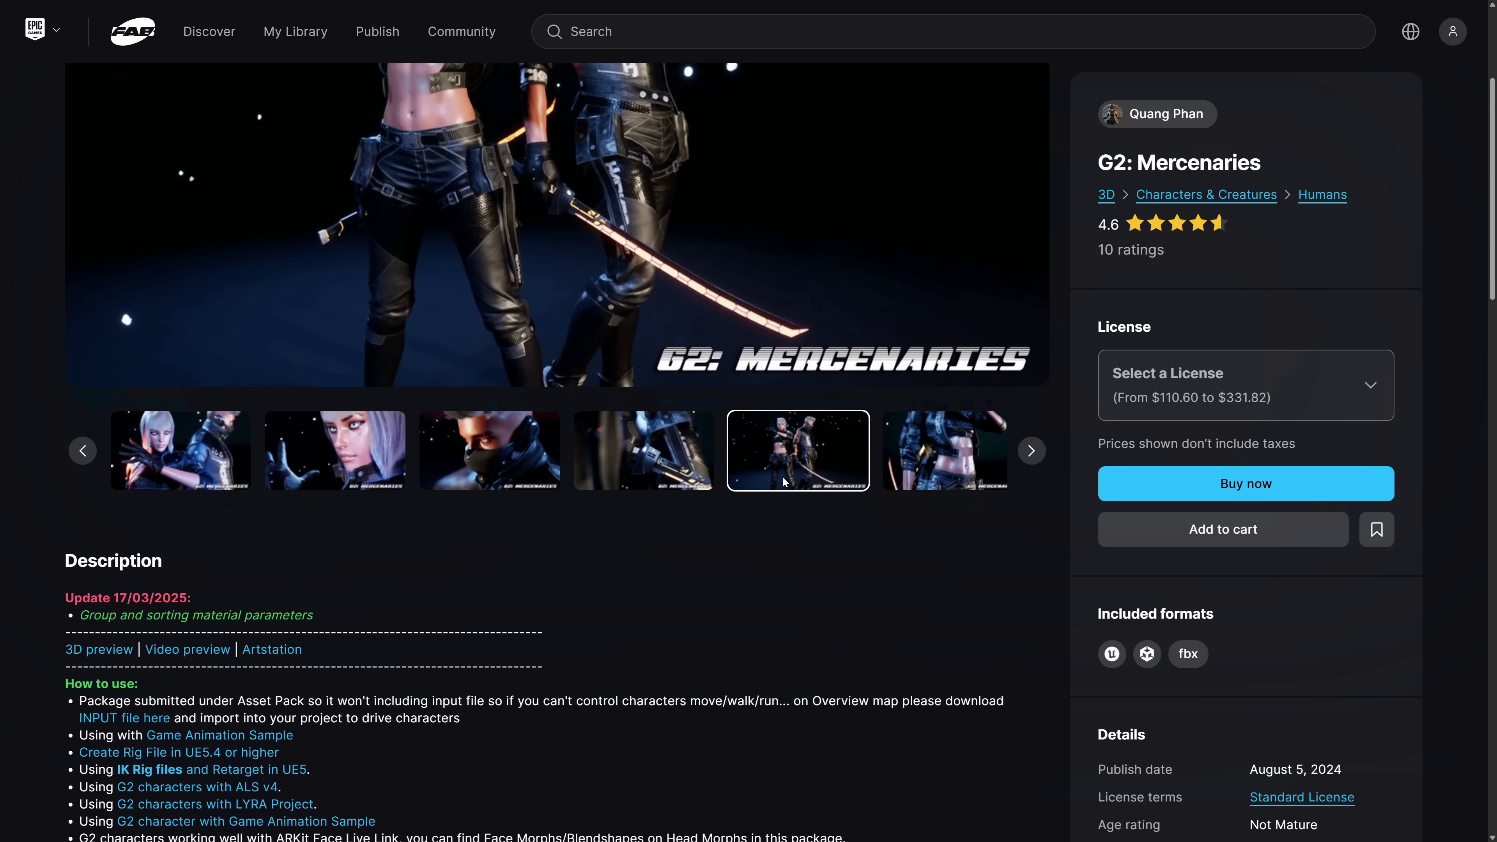
scroll(786, 483, "up", 5)
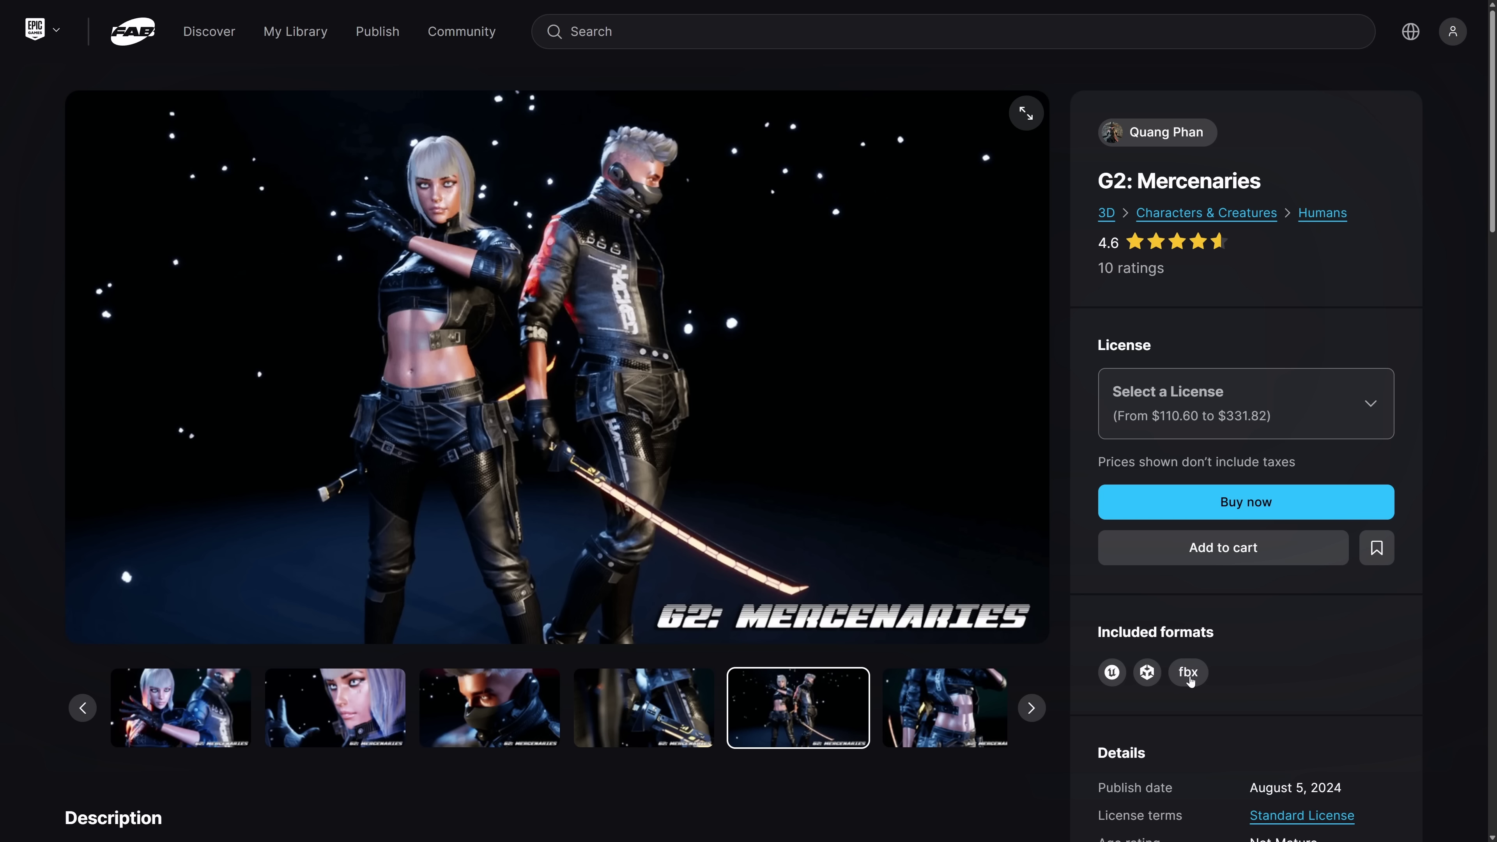
Step: Choose the Professional license for G2: Mercenaries to check its price, and switch the choice to Personal
left_click(1205, 412)
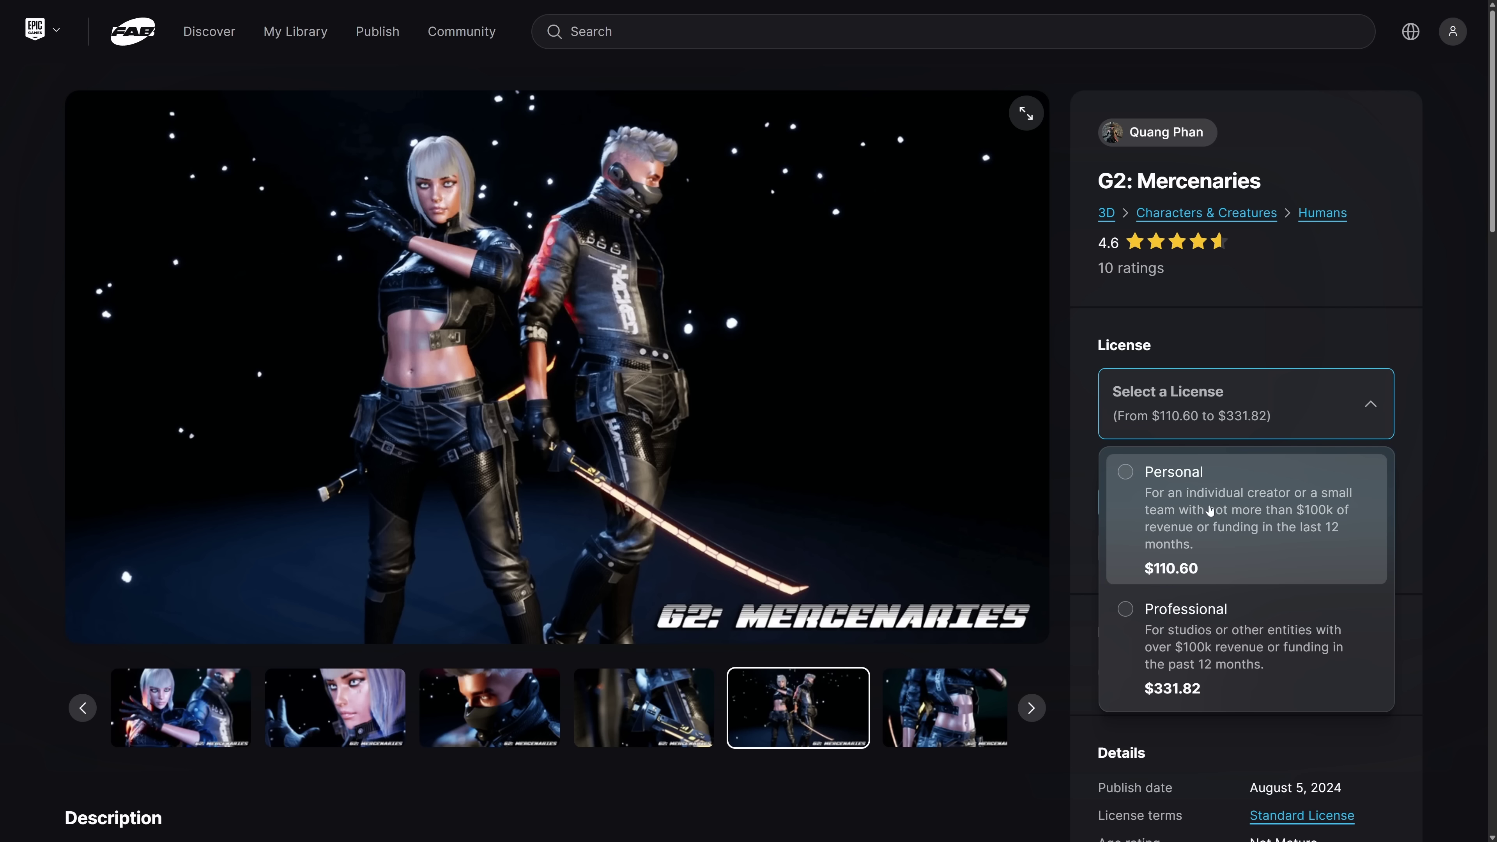
left_click(1200, 611)
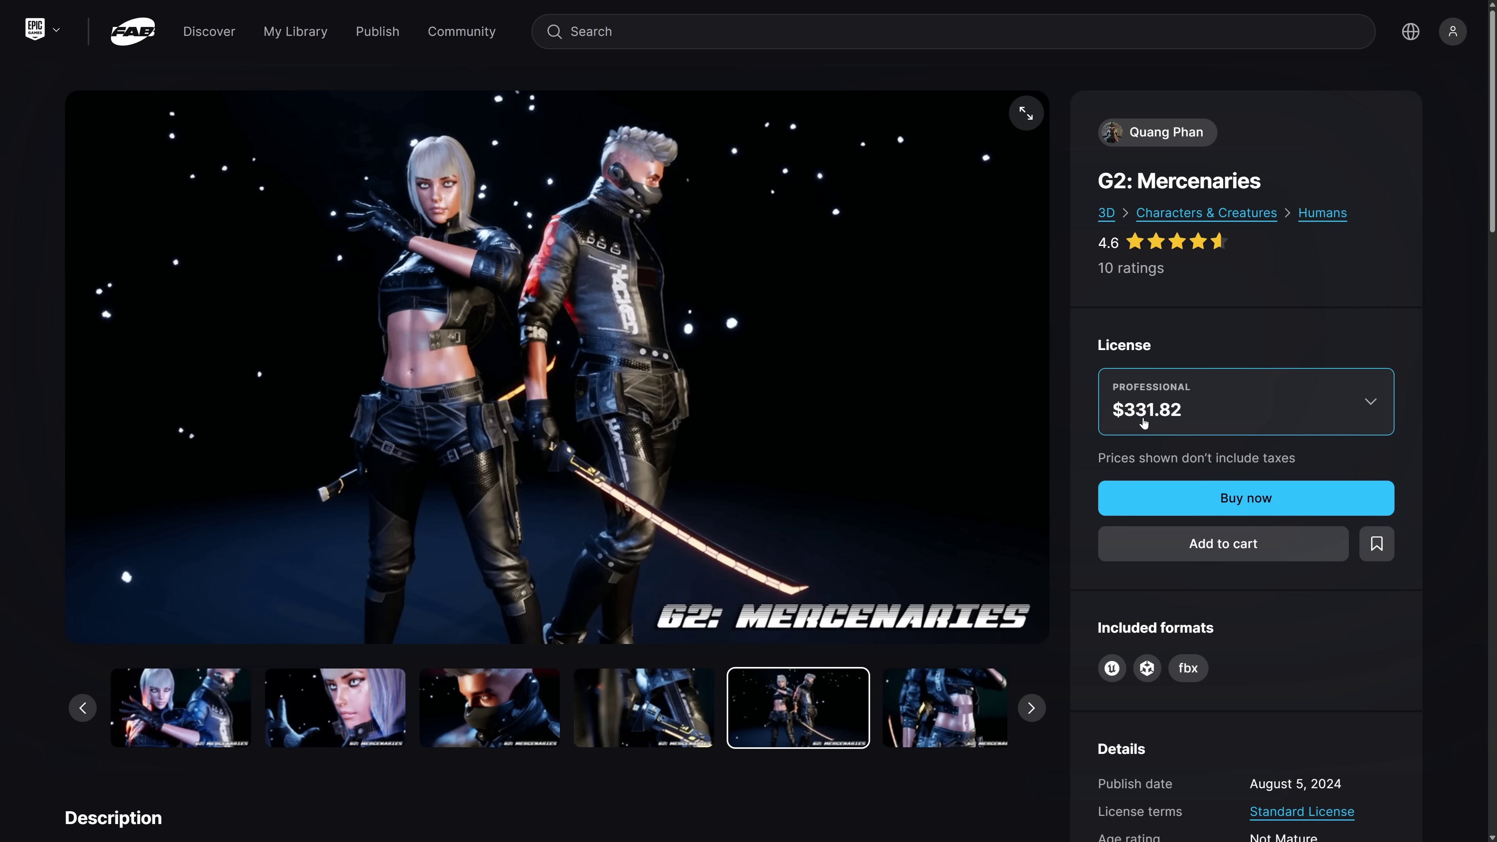
left_click(1144, 424)
left_click(1179, 502)
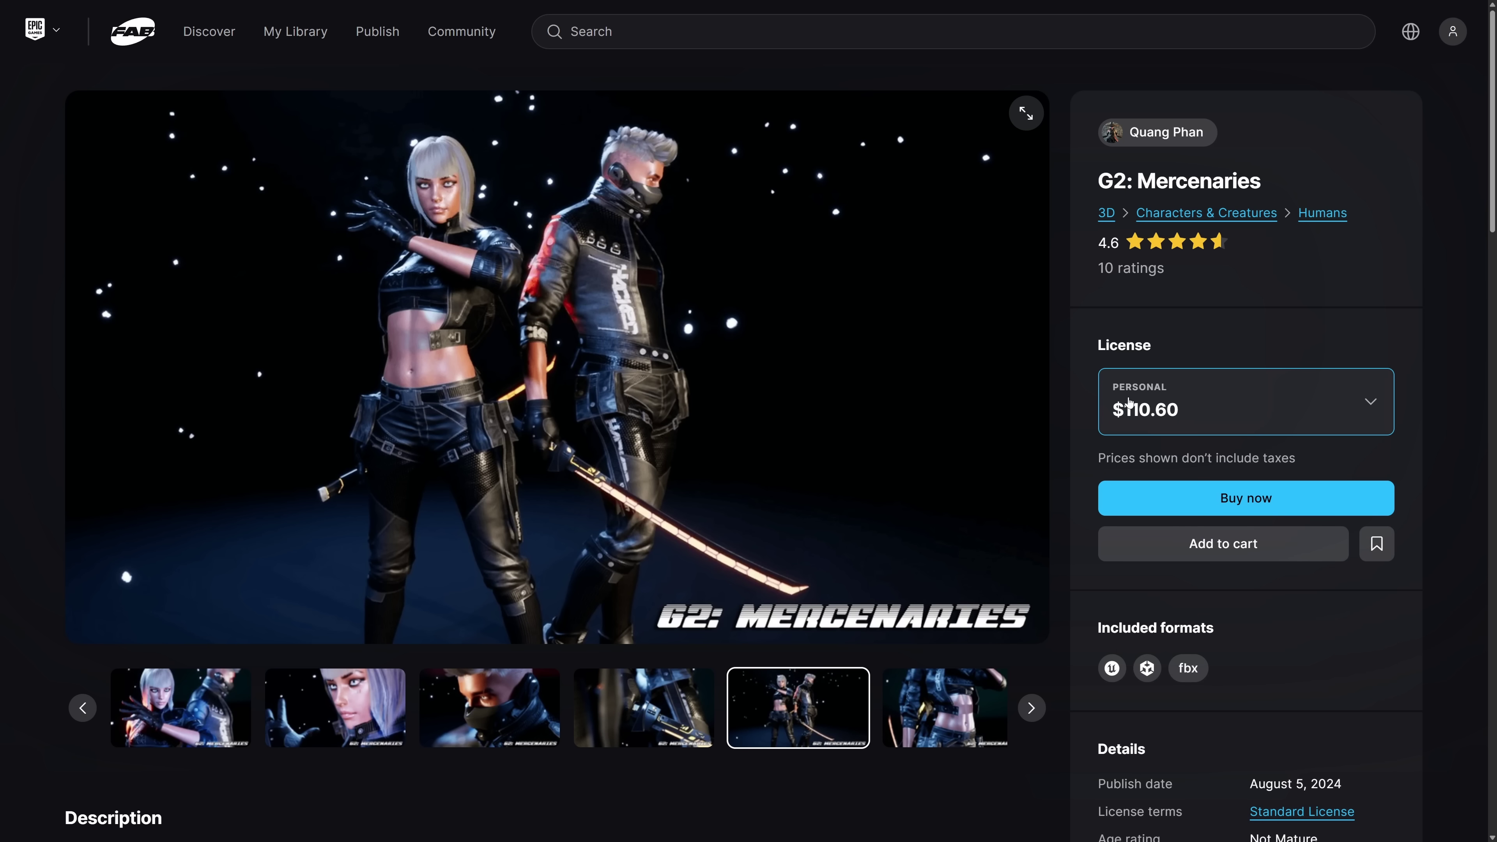
Step: Set the license choice for G2: Mercenaries to Professional to check its price
left_click(1124, 402)
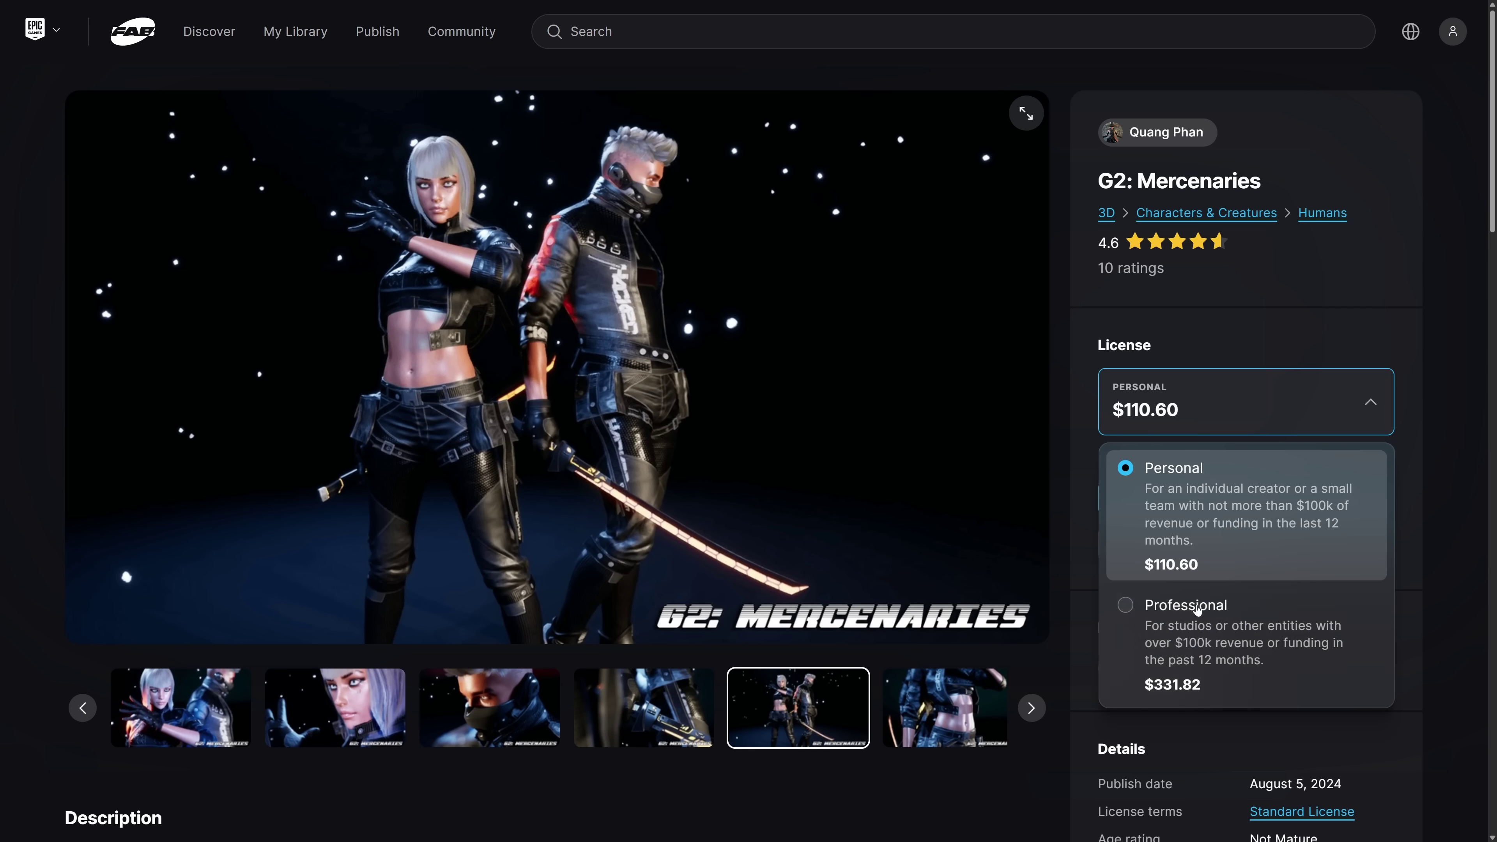
left_click(1173, 608)
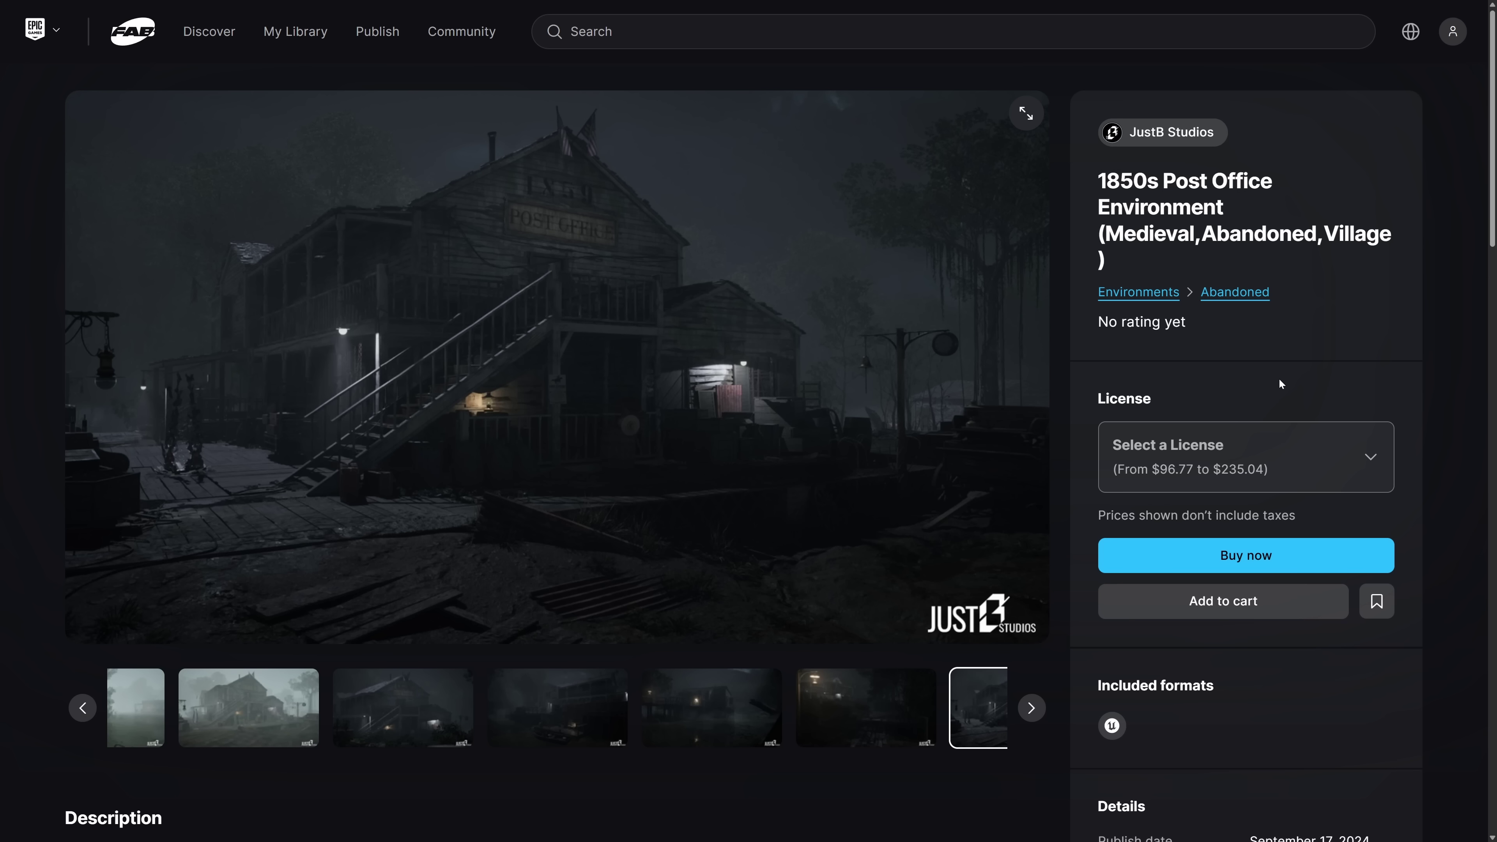
Step: Check the license options and their prices on the 1850s Post Office Environment listing and the Cine Cam listing
left_click(1254, 465)
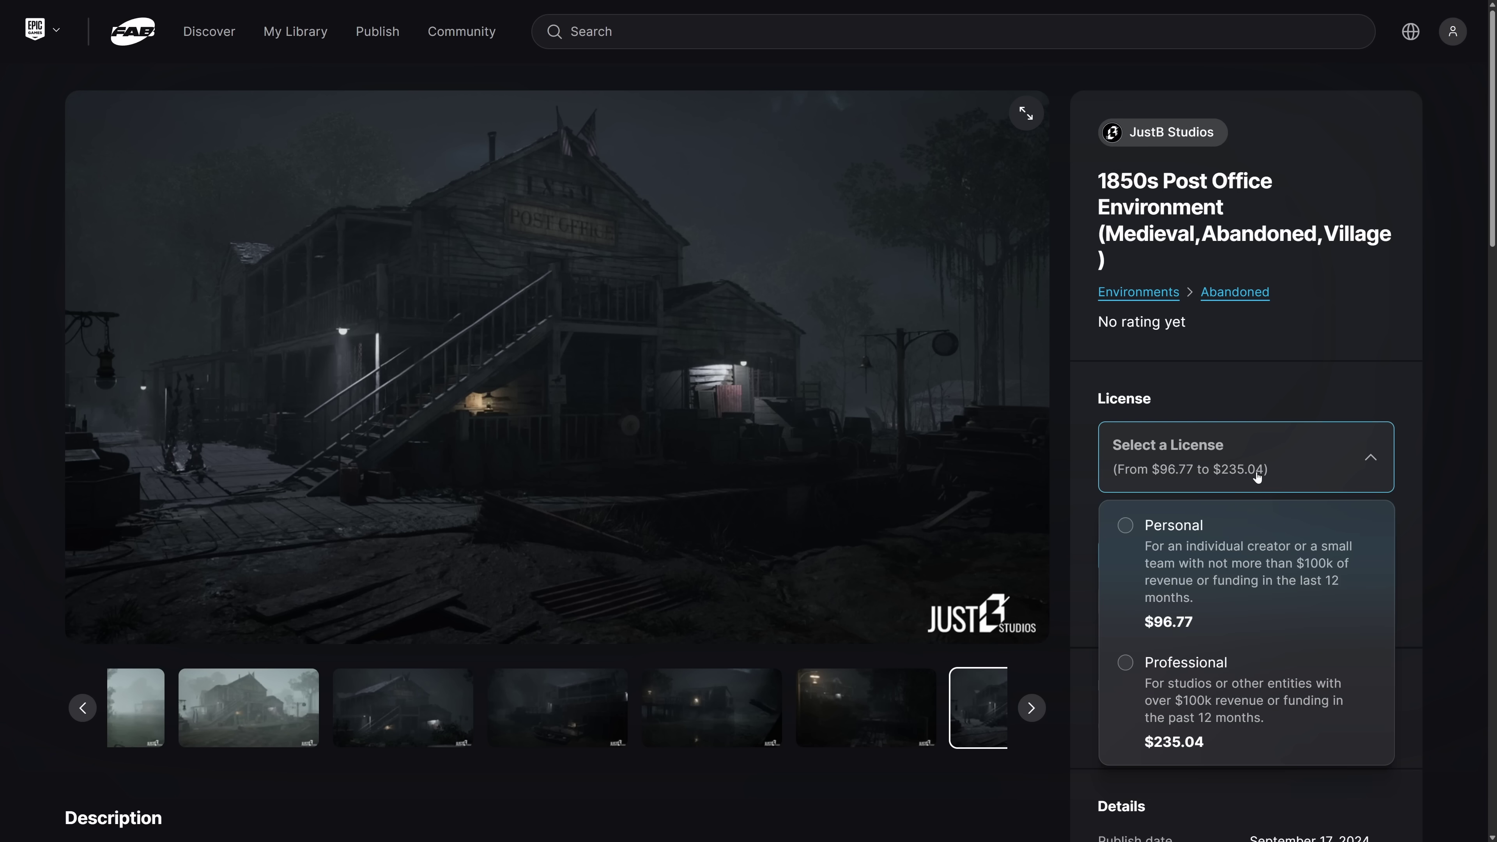
left_click(1211, 608)
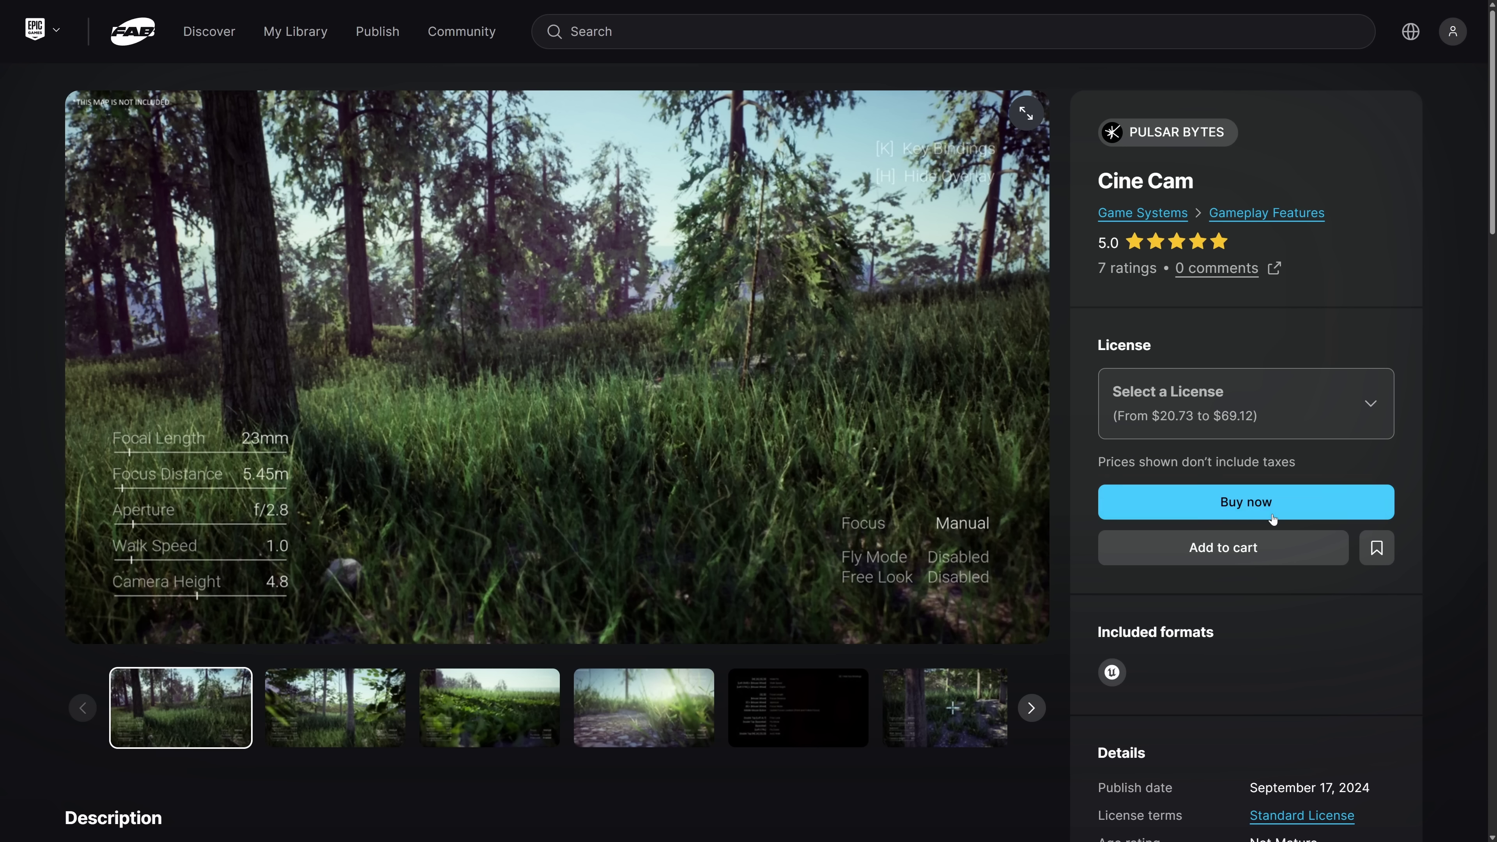
left_click(1153, 394)
left_click(1181, 607)
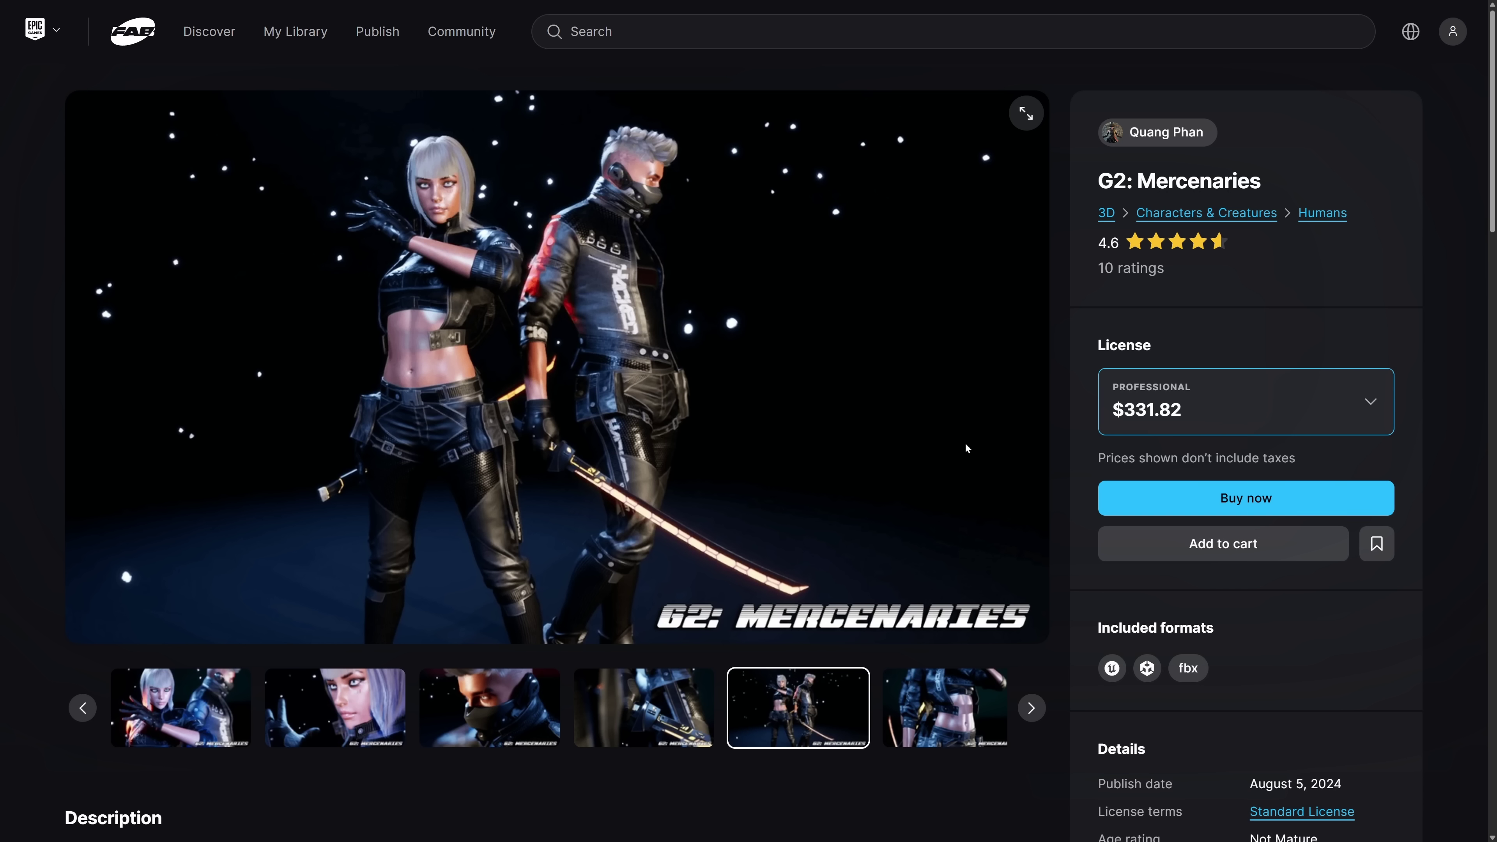
Step: Go to Fab's Discover home page and browse to the Limited-Time Free section
left_click(142, 37)
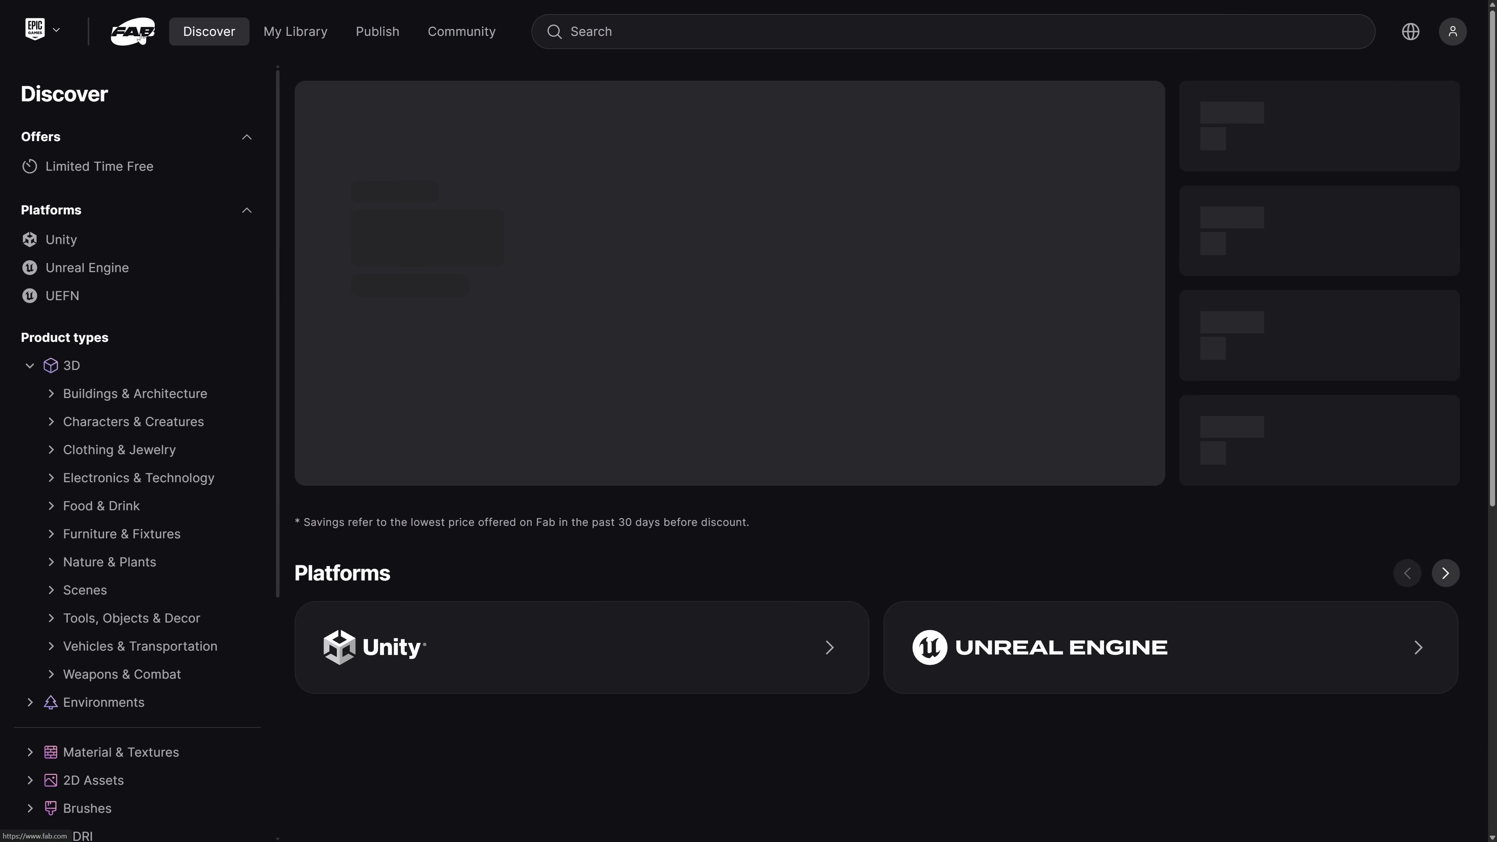
scroll(620, 533, "down", 3)
scroll(620, 533, "down", 6)
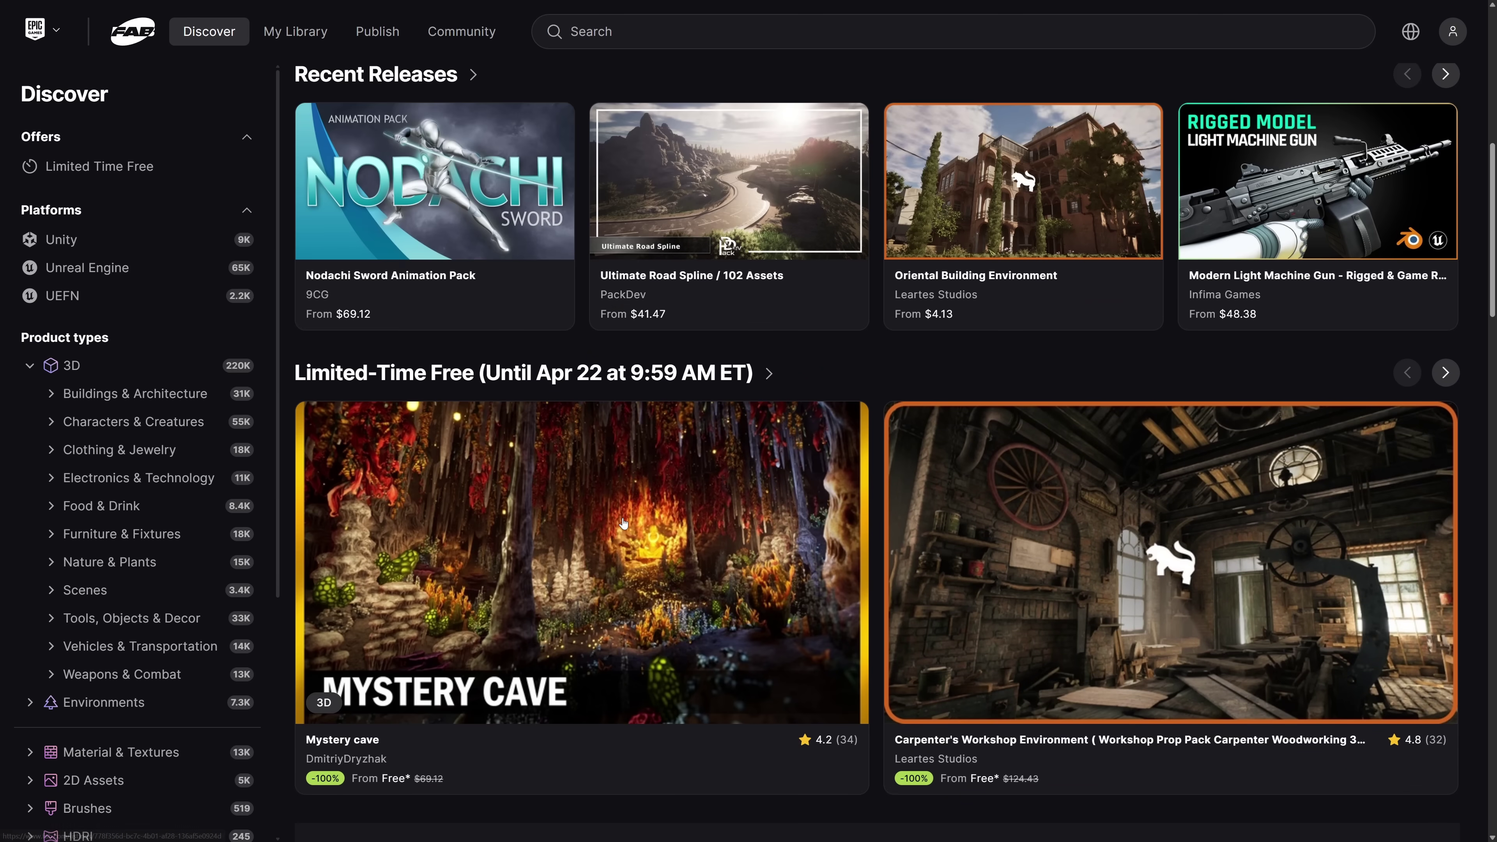